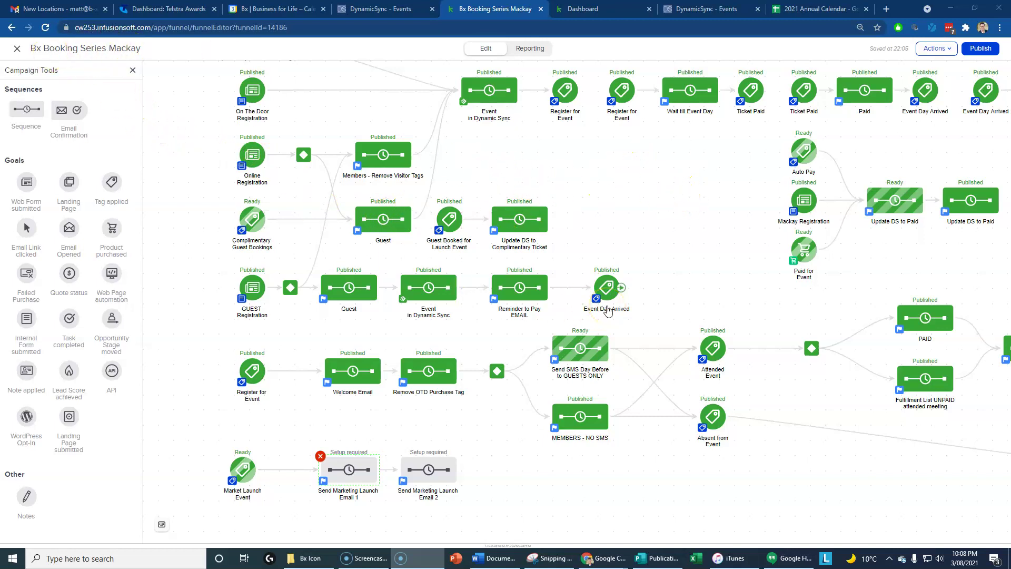
# - Look over the campaign's registration, payment and attendance branches and the Market Launch Event branch
pyautogui.moveTo(703, 178); pyautogui.dragTo(305, 162)
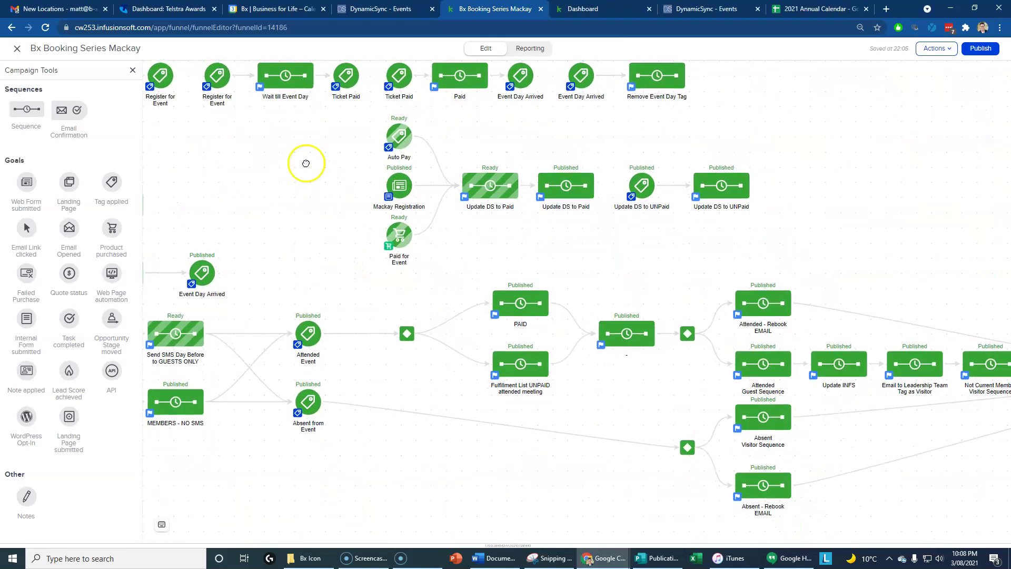
pyautogui.moveTo(593, 492); pyautogui.dragTo(934, 444)
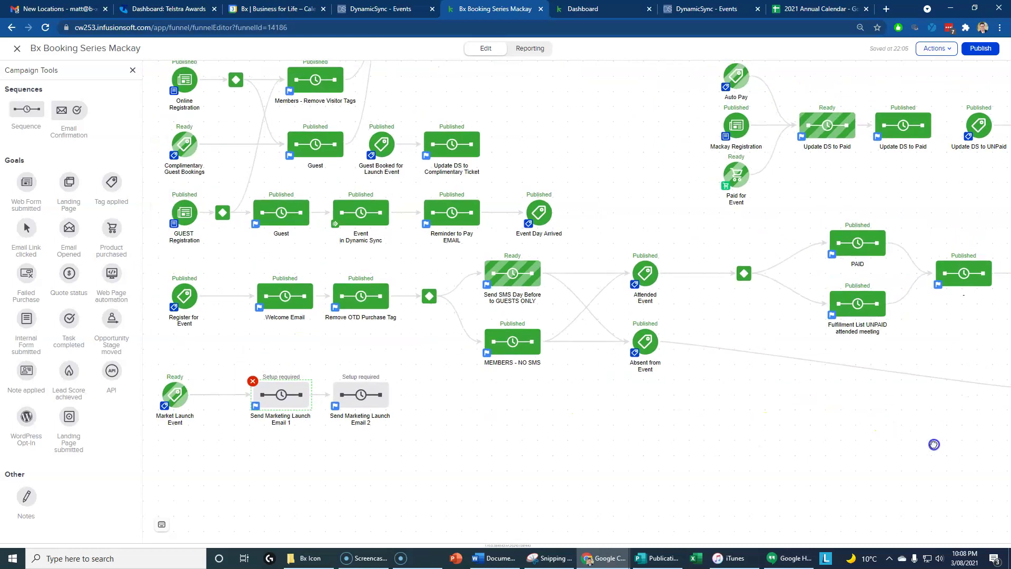
pyautogui.moveTo(421, 371); pyautogui.dragTo(452, 427)
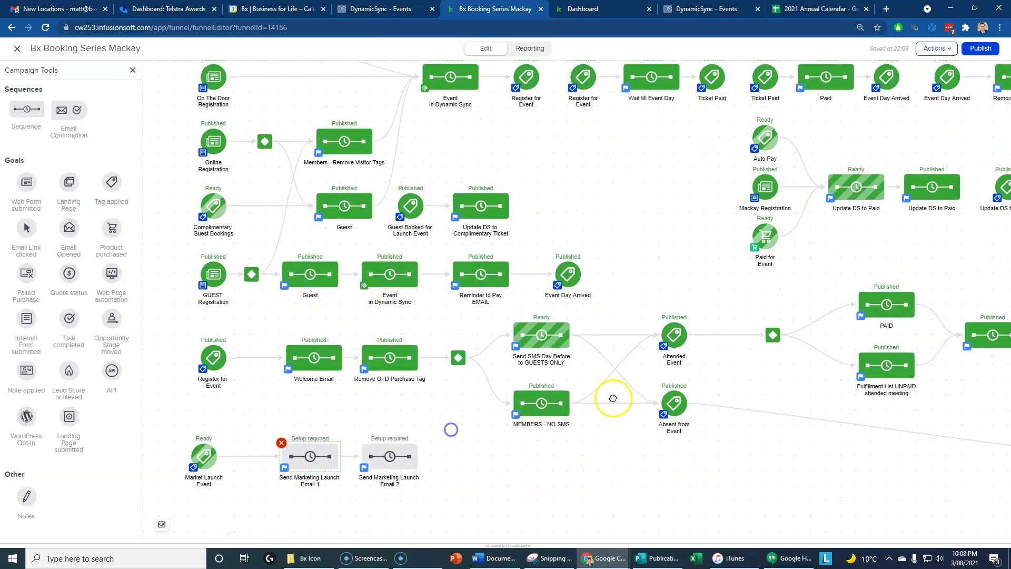
pyautogui.scroll(1, 688, 258)
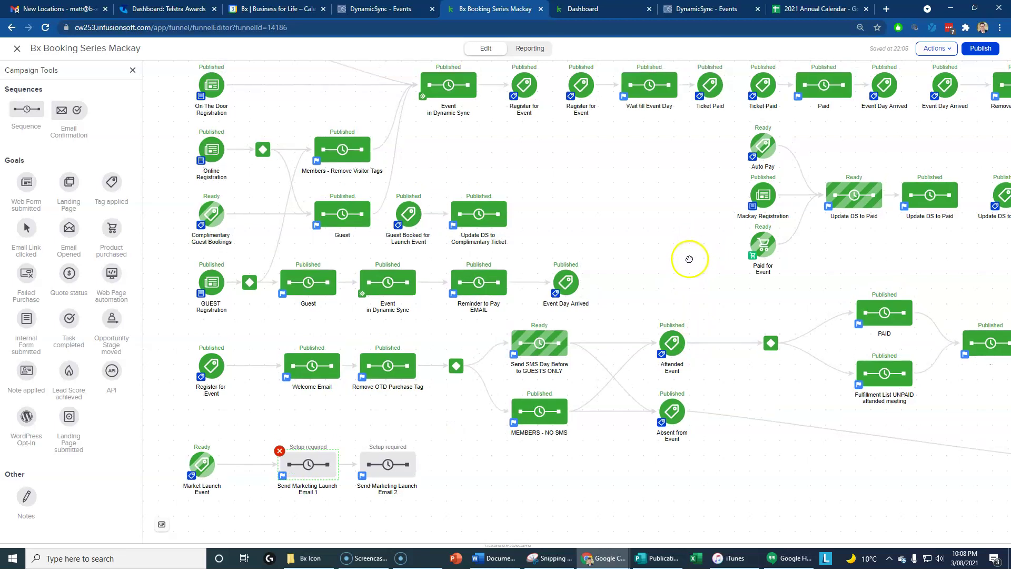
pyautogui.moveTo(688, 270); pyautogui.dragTo(727, 58)
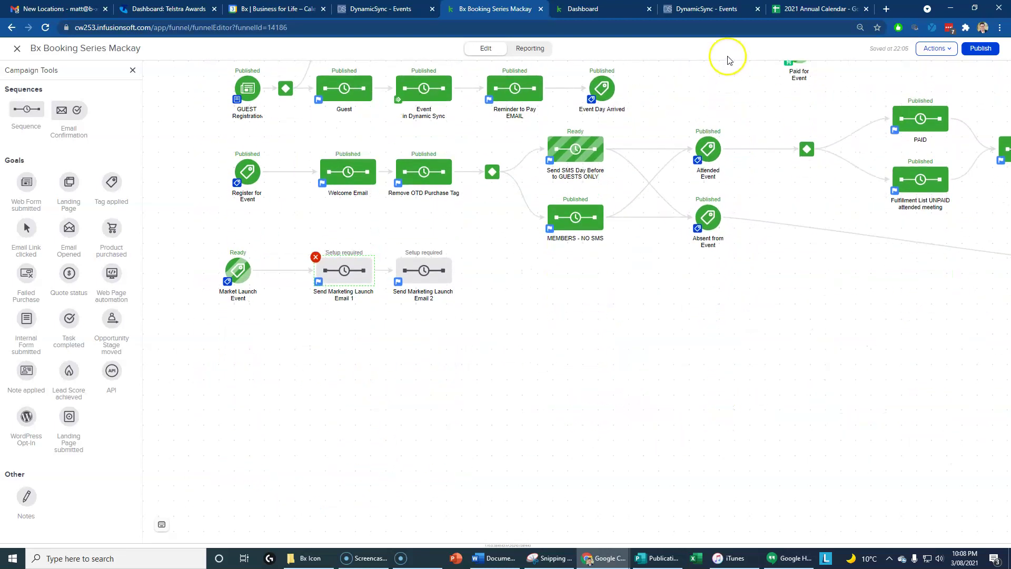
pyautogui.moveTo(571, 343); pyautogui.dragTo(611, 350)
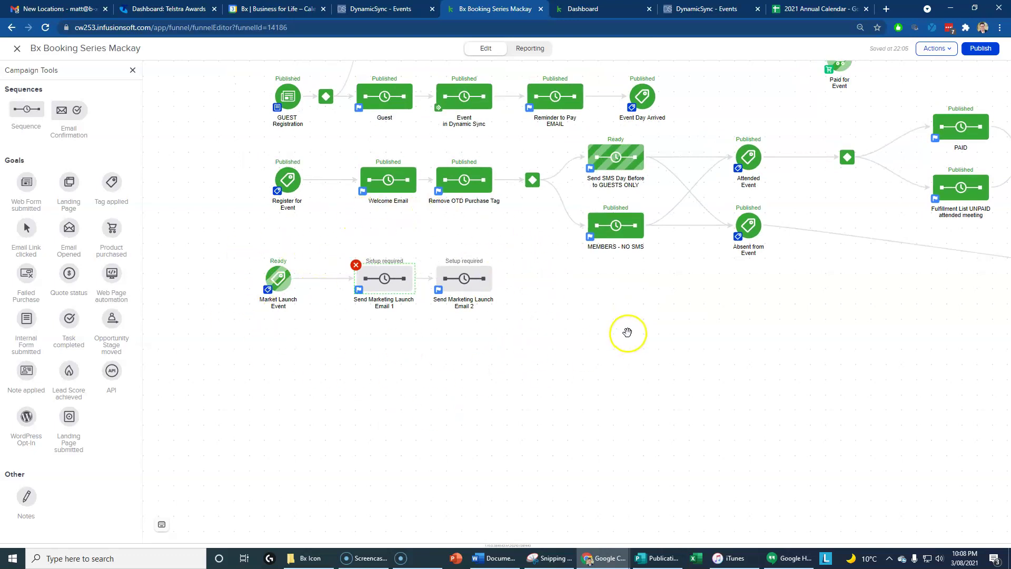
pyautogui.moveTo(533, 402); pyautogui.dragTo(506, 432)
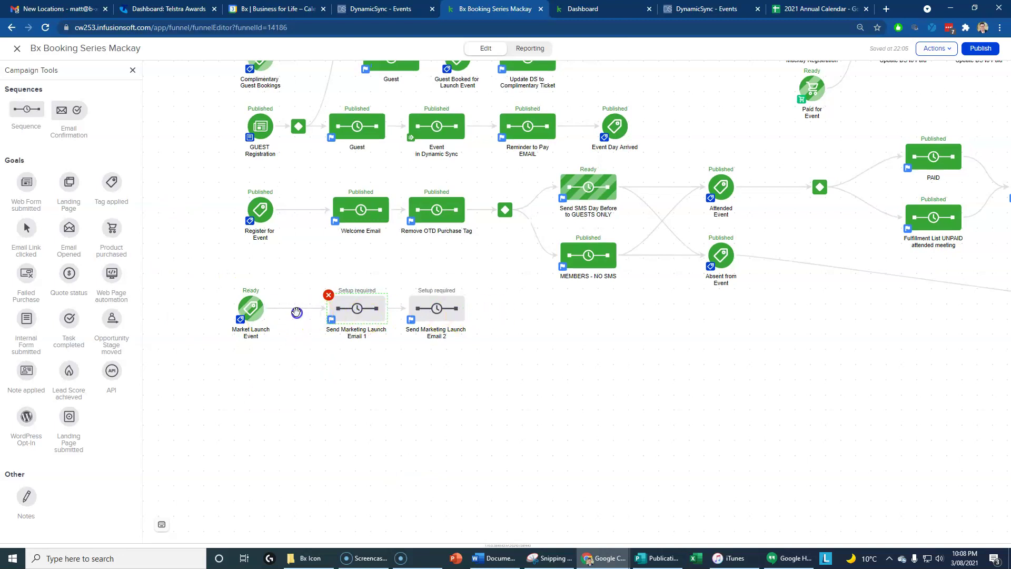
pyautogui.click(474, 408)
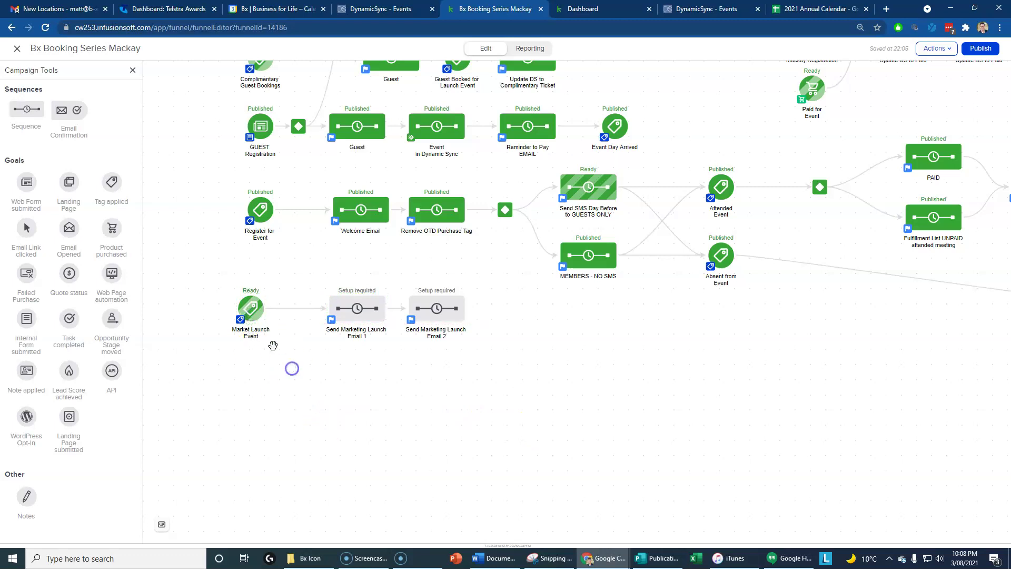
# - Align the Market Launch Event goal with the goals above it and shift its whole row down to make room
pyautogui.moveTo(252, 308); pyautogui.dragTo(261, 308)
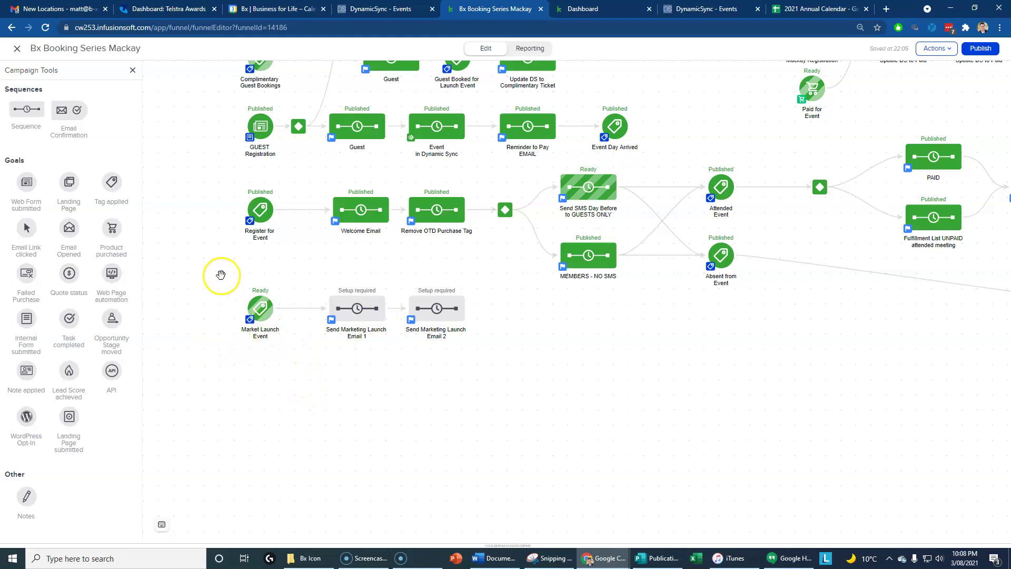
pyautogui.moveTo(210, 263); pyautogui.dragTo(502, 367)
pyautogui.moveTo(432, 324); pyautogui.dragTo(433, 346)
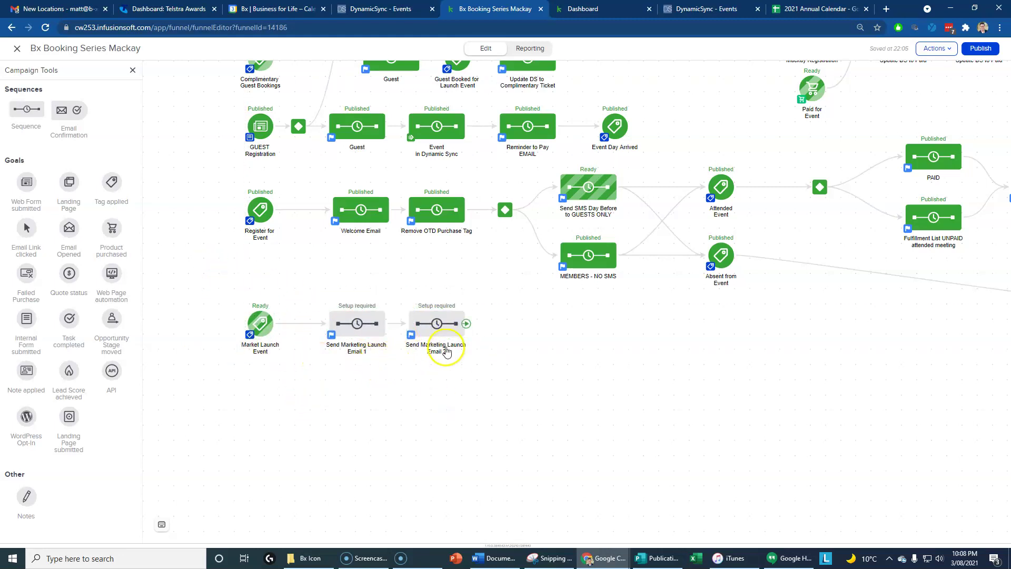
# - Add a Tag applied goal between the Register for Event and Market Launch Event goals, aligned with both
pyautogui.moveTo(112, 182); pyautogui.dragTo(251, 270)
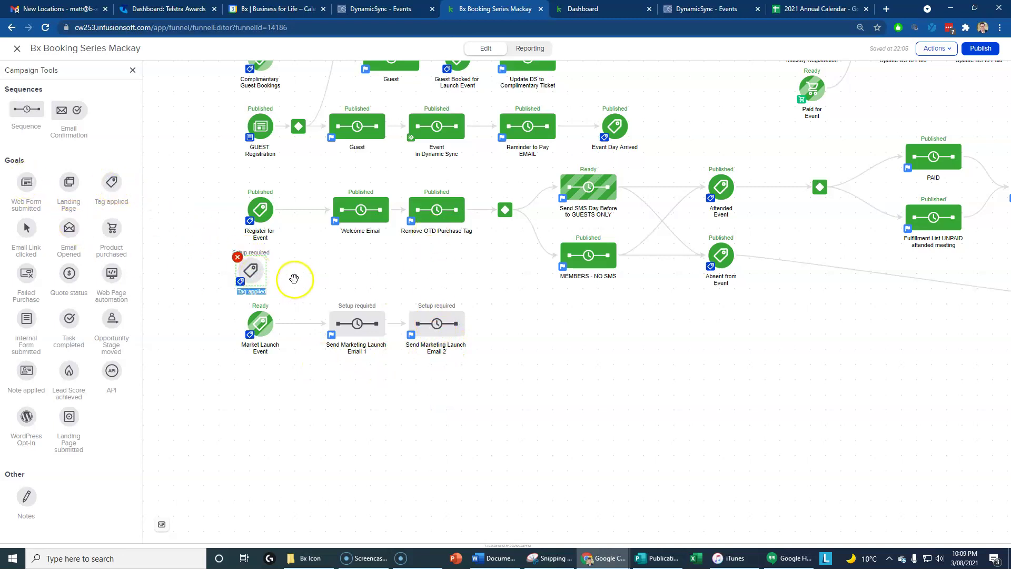
pyautogui.click(283, 415)
pyautogui.moveTo(248, 271); pyautogui.dragTo(261, 271)
# - Add a sequence named "Venue Update Sequence" beside the new Tag applied goal and connect the goal to it
pyautogui.moveTo(27, 111); pyautogui.dragTo(340, 264)
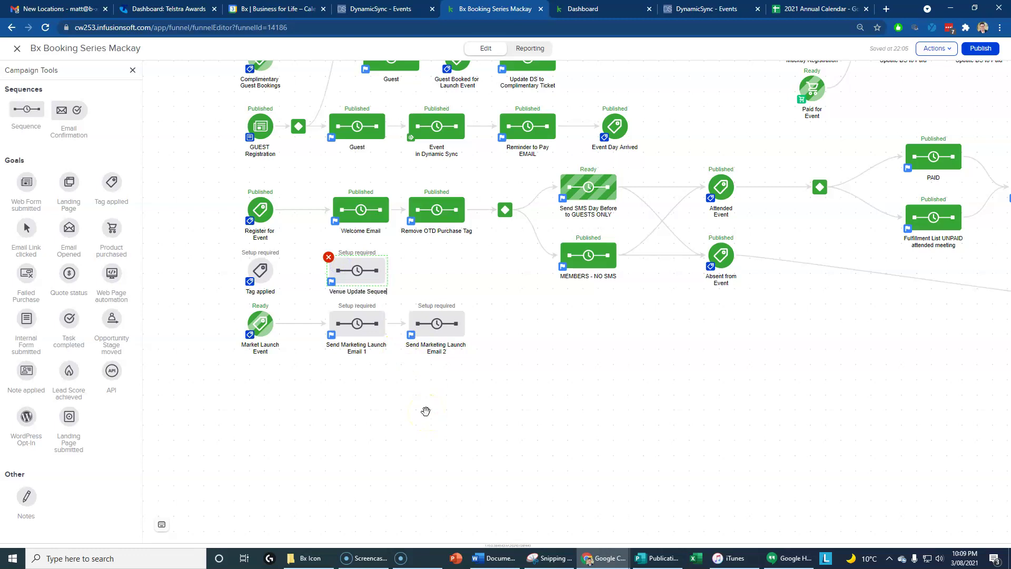
pyautogui.click(426, 412)
pyautogui.click(272, 275)
pyautogui.moveTo(321, 269); pyautogui.dragTo(321, 269)
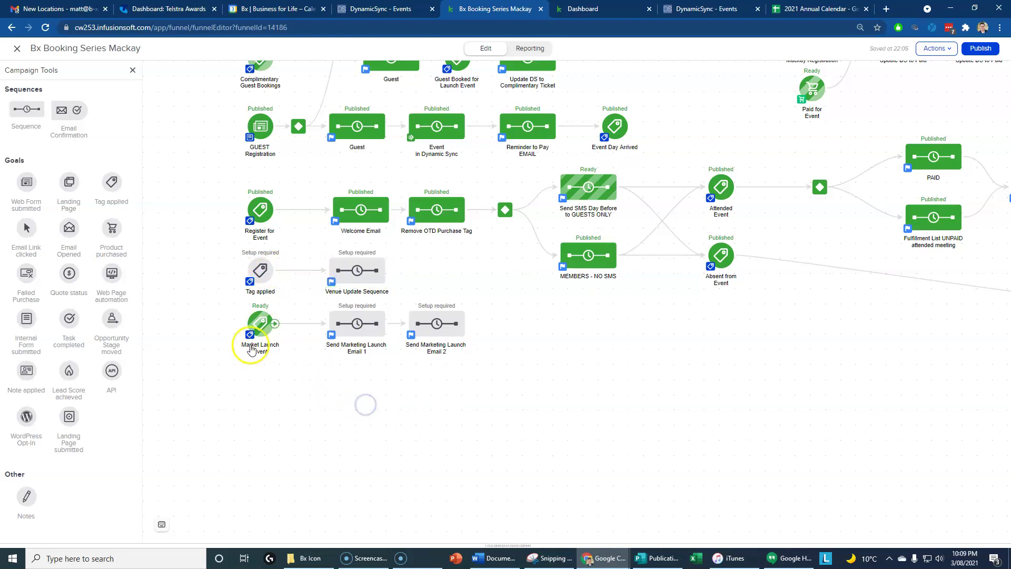
# - Space out the Venue Update Sequence and Market Launch Event rows by moving both of them further down the canvas
pyautogui.moveTo(525, 390); pyautogui.dragTo(192, 294)
pyautogui.moveTo(353, 330); pyautogui.dragTo(357, 352)
pyautogui.moveTo(478, 296); pyautogui.dragTo(232, 266)
pyautogui.moveTo(353, 298); pyautogui.dragTo(352, 305)
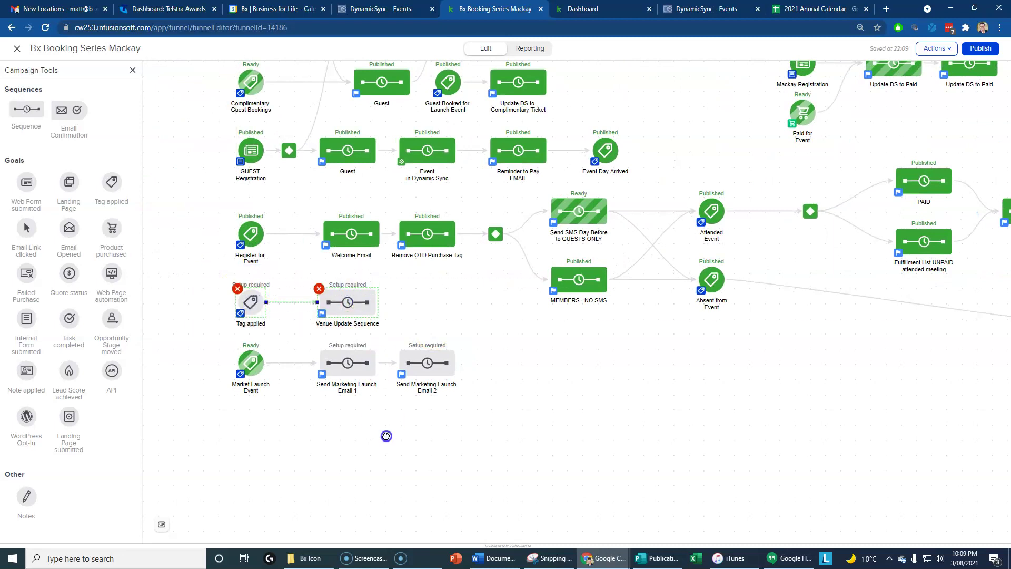
pyautogui.moveTo(499, 430); pyautogui.dragTo(170, 316)
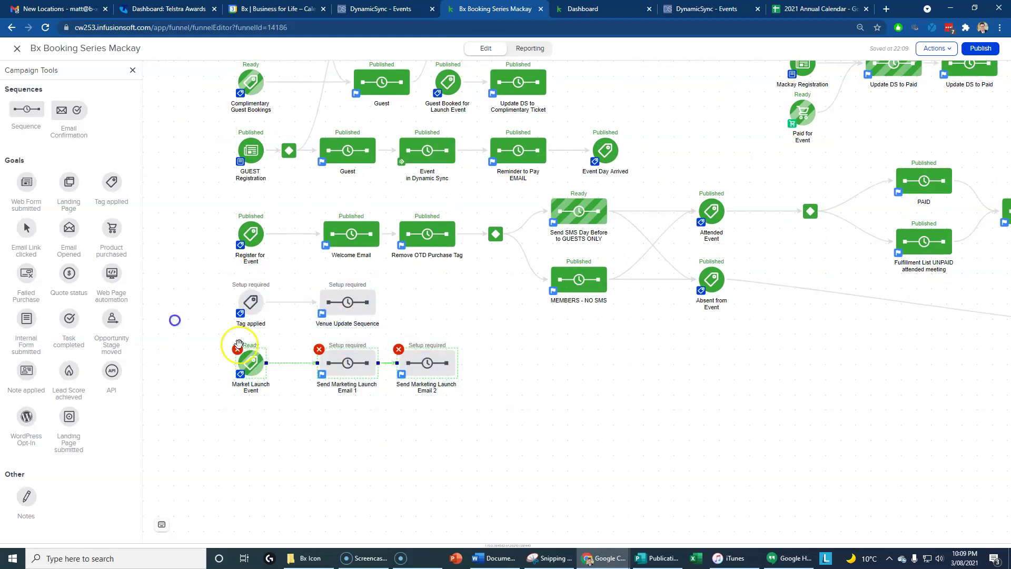
pyautogui.moveTo(356, 375); pyautogui.dragTo(355, 391)
pyautogui.click(382, 441)
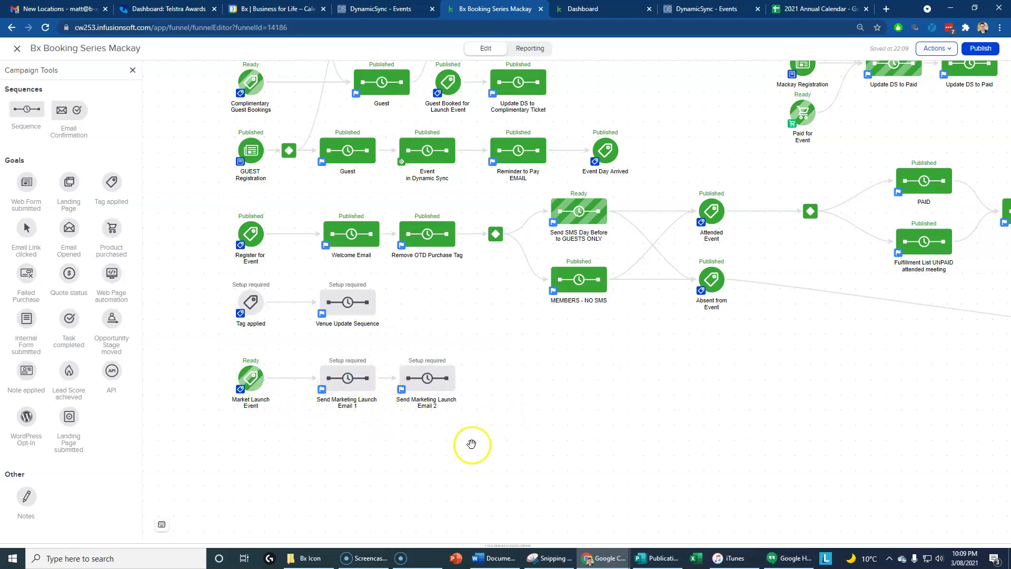
# - Fine-tune the position of the Market Launch Event goal and its two email sequences beneath the venue update row
pyautogui.moveTo(496, 440); pyautogui.dragTo(162, 345)
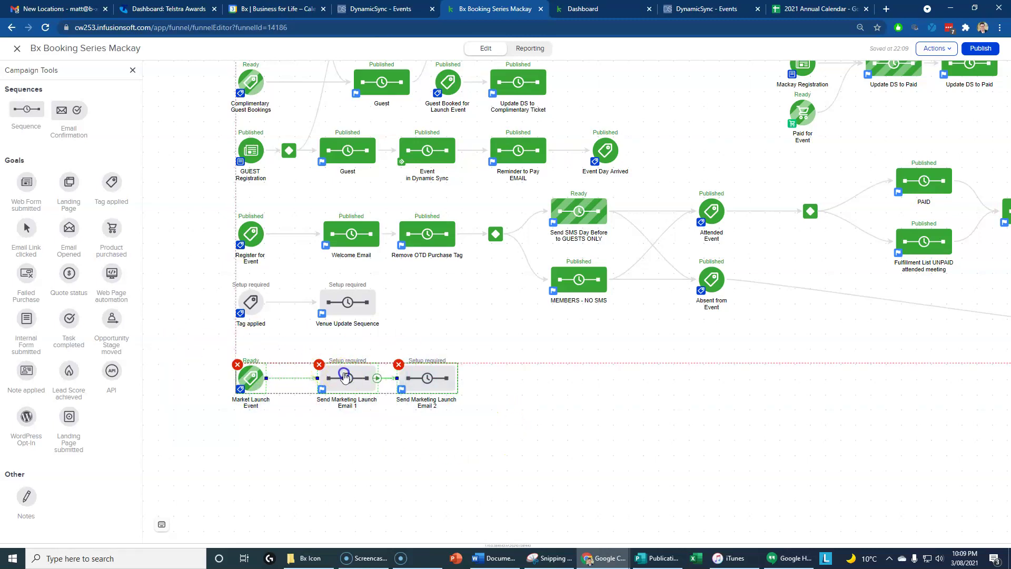
pyautogui.moveTo(344, 370); pyautogui.dragTo(346, 369)
pyautogui.click(355, 425)
pyautogui.moveTo(490, 410); pyautogui.dragTo(180, 329)
pyautogui.moveTo(347, 369); pyautogui.dragTo(347, 384)
pyautogui.click(407, 451)
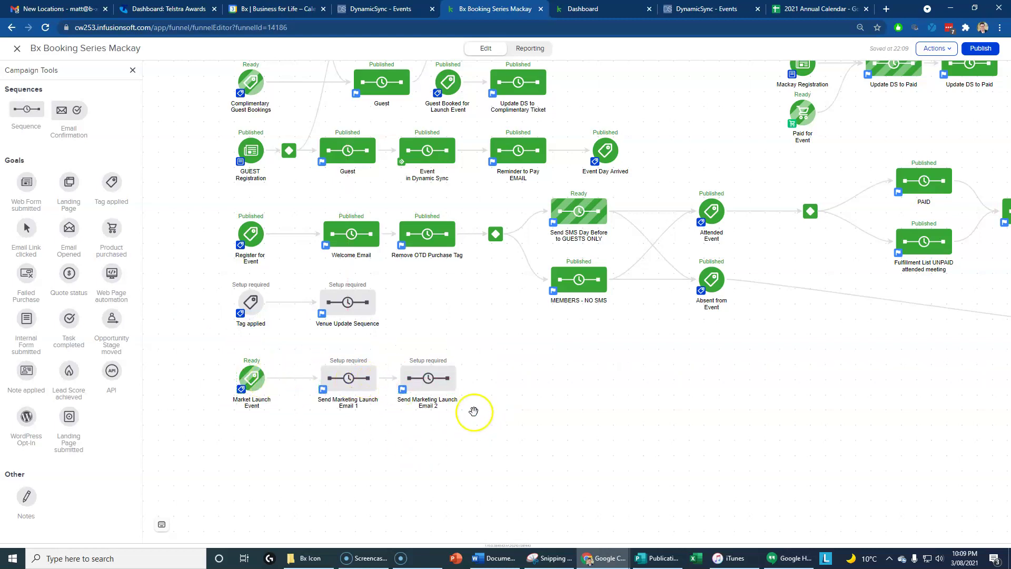
# - Open the campaign merge fields and relabel the Parking Instructions field as "How to get there:"
pyautogui.click(941, 52)
pyautogui.moveTo(951, 49)
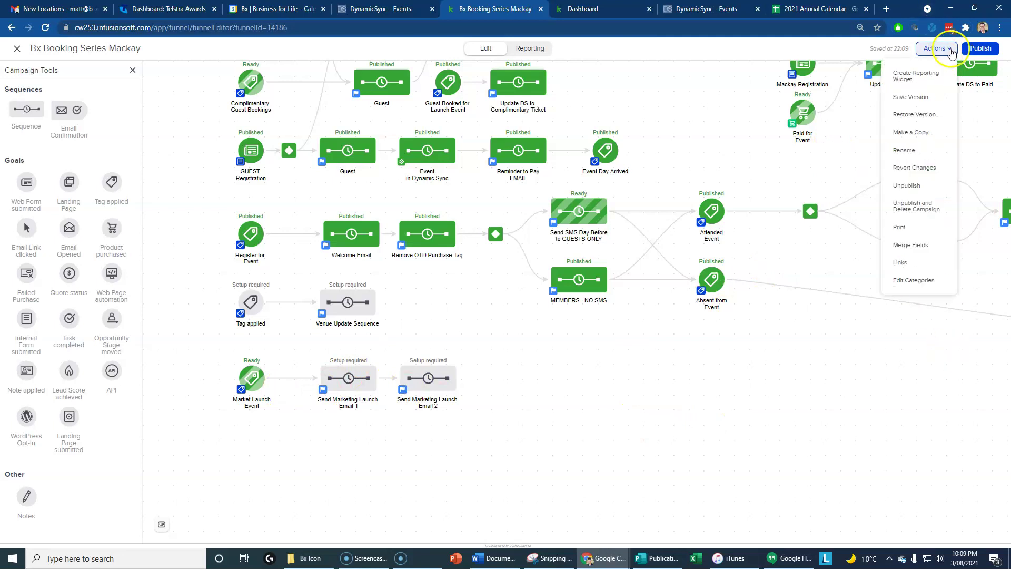
pyautogui.click(912, 246)
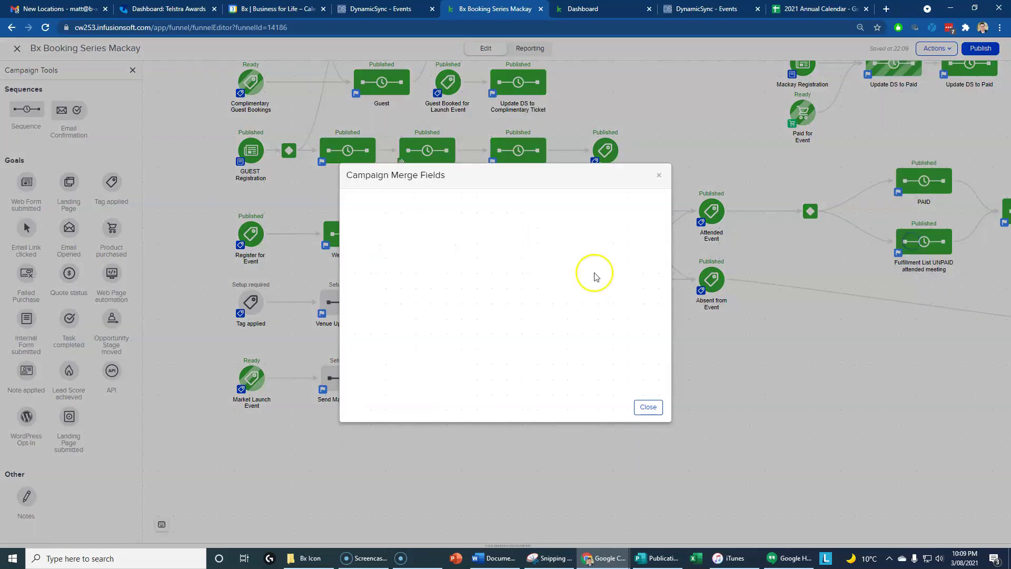
pyautogui.scroll(-3, 493, 366)
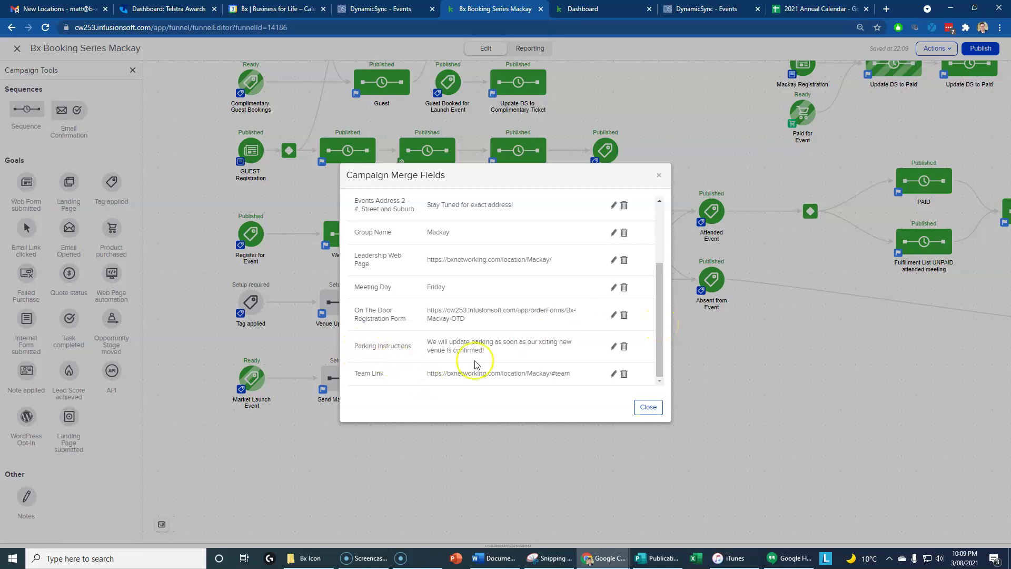
pyautogui.click(614, 348)
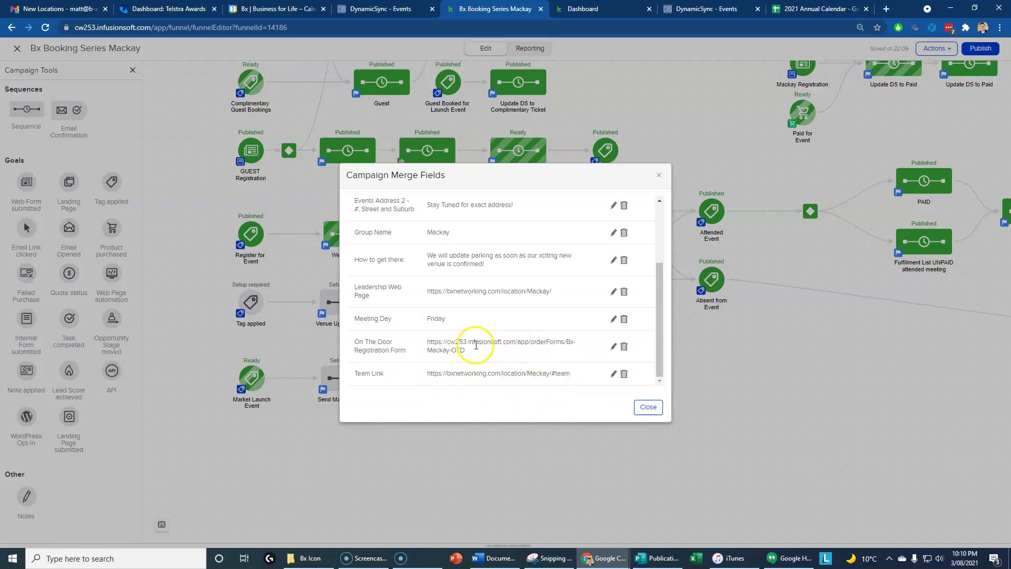
# - Review the merge fields and set the Event Location Name value to "xCiting Venue to be Announced Shortly!"
pyautogui.scroll(2, 472, 358)
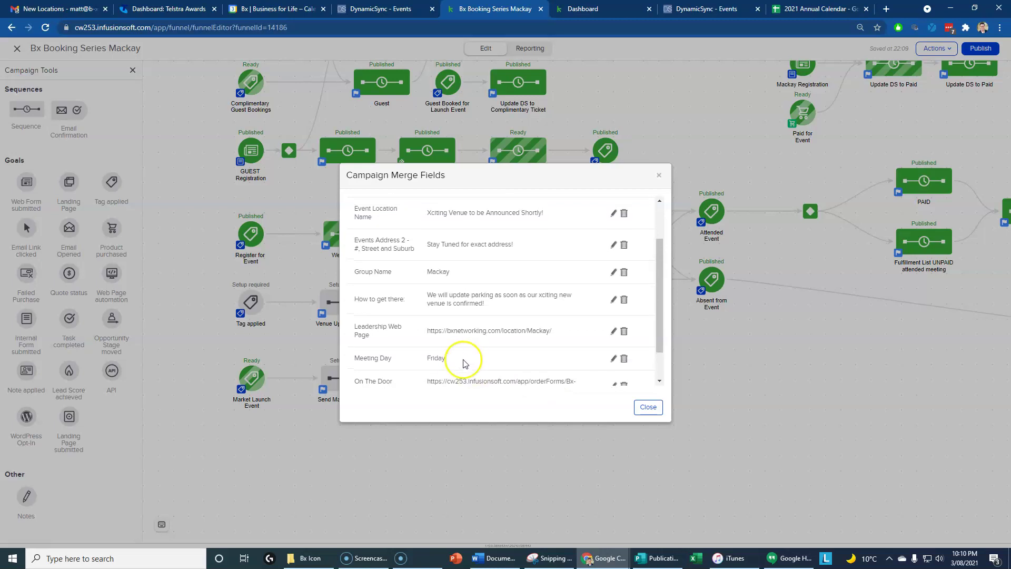
pyautogui.scroll(2, 460, 365)
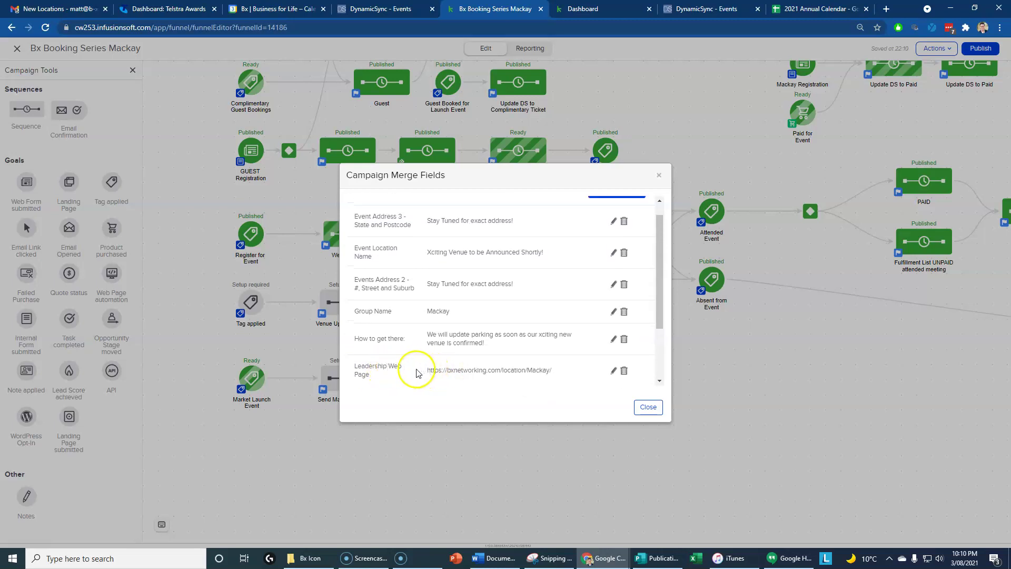
pyautogui.scroll(-3, 416, 373)
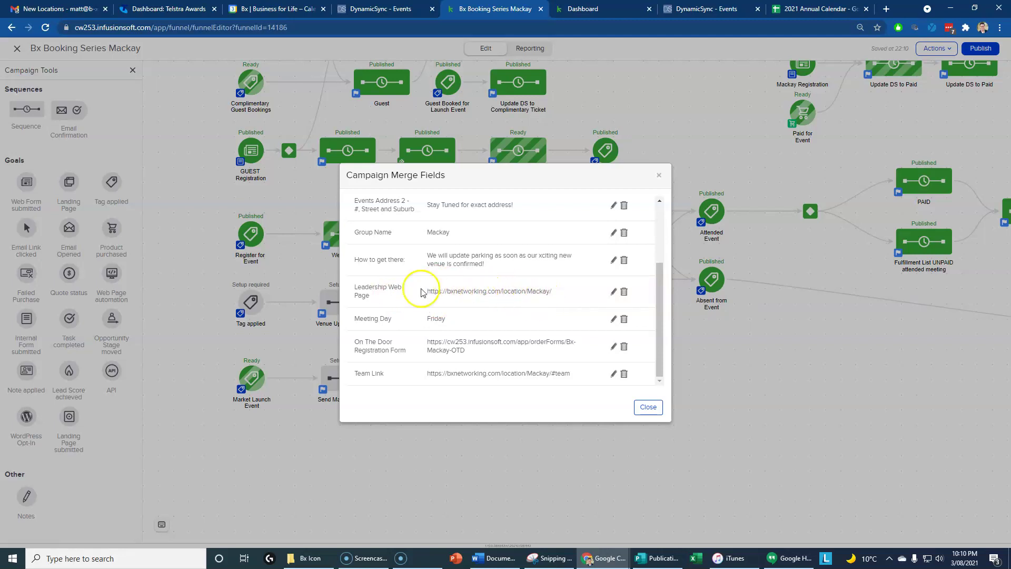
pyautogui.scroll(1, 437, 316)
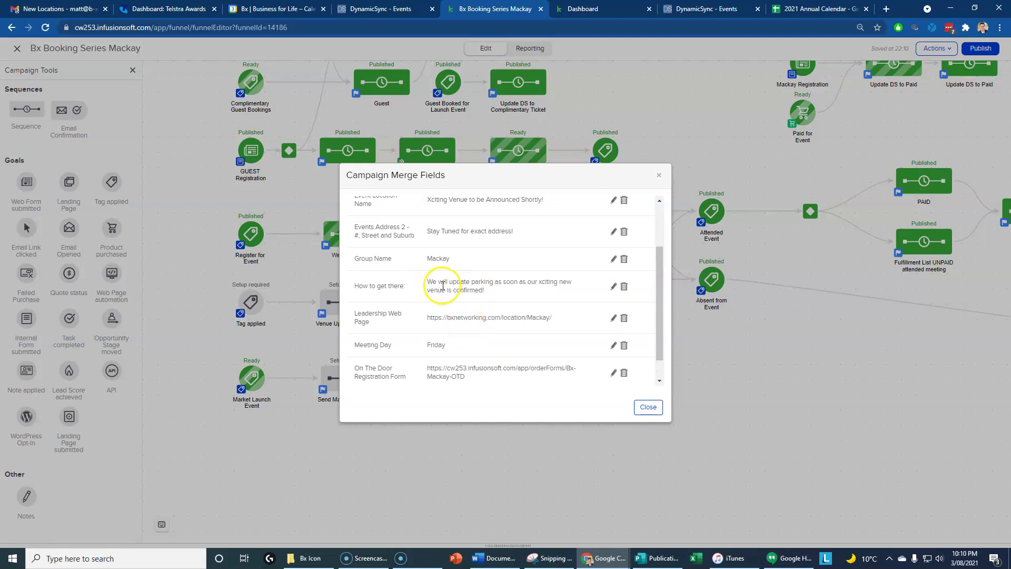
pyautogui.scroll(2, 453, 300)
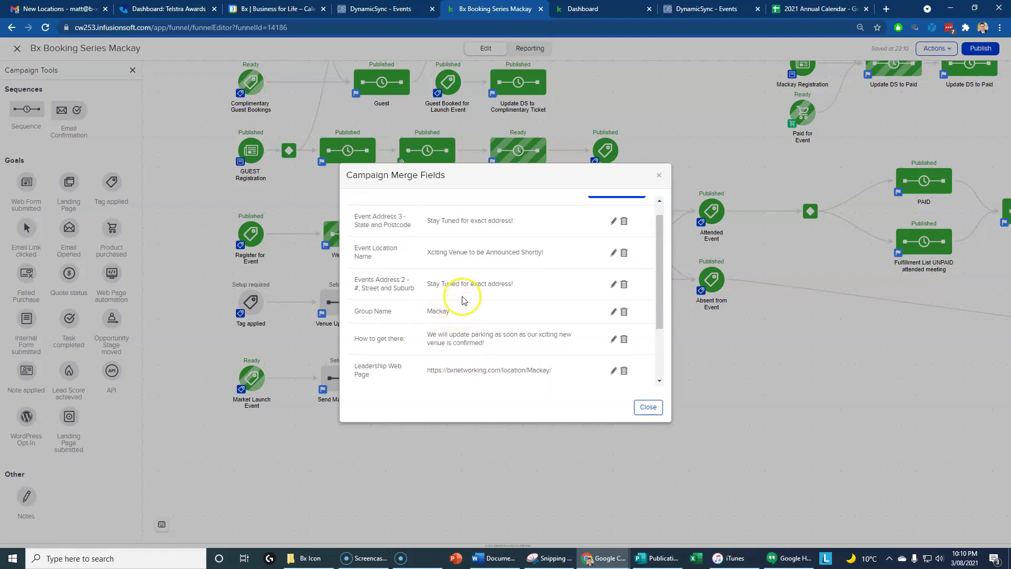
pyautogui.scroll(1, 462, 300)
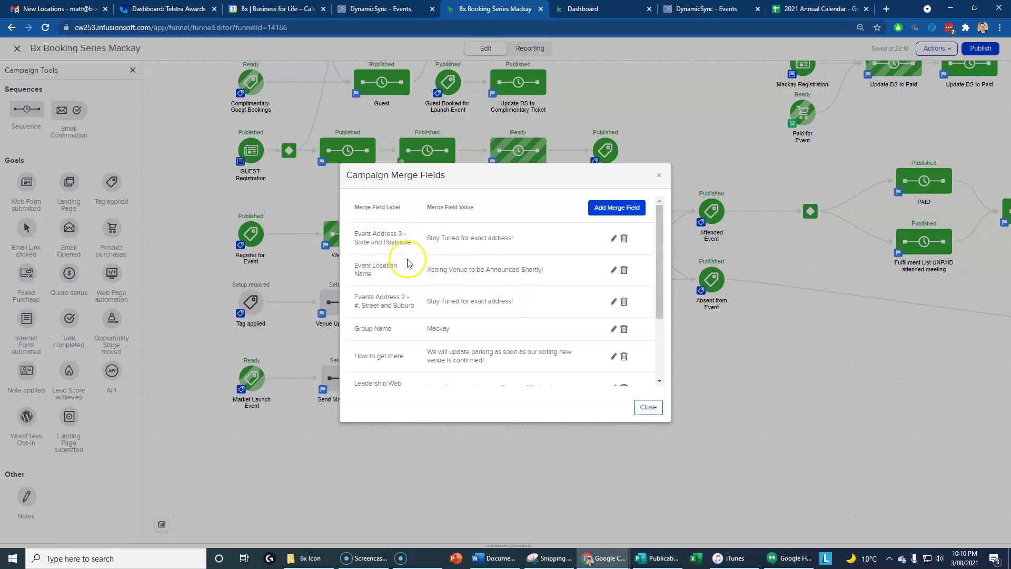
pyautogui.click(614, 270)
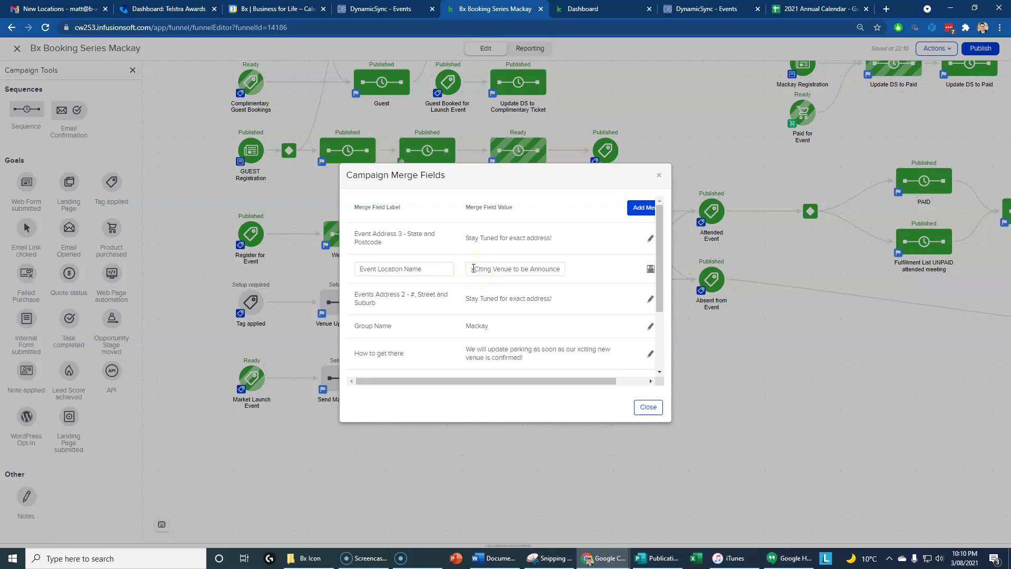
pyautogui.click(651, 269)
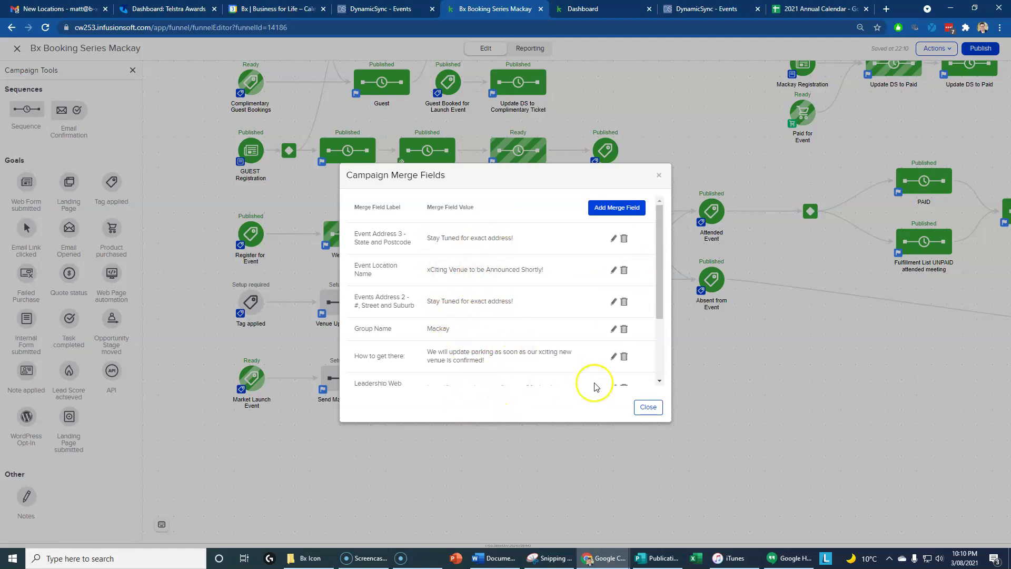
# - Add a campaign merge field labelled "Launch Date"
pyautogui.moveTo(661, 295)
pyautogui.mouseDown()
pyautogui.moveTo(674, 366)
pyautogui.moveTo(665, 306)
pyautogui.mouseUp()
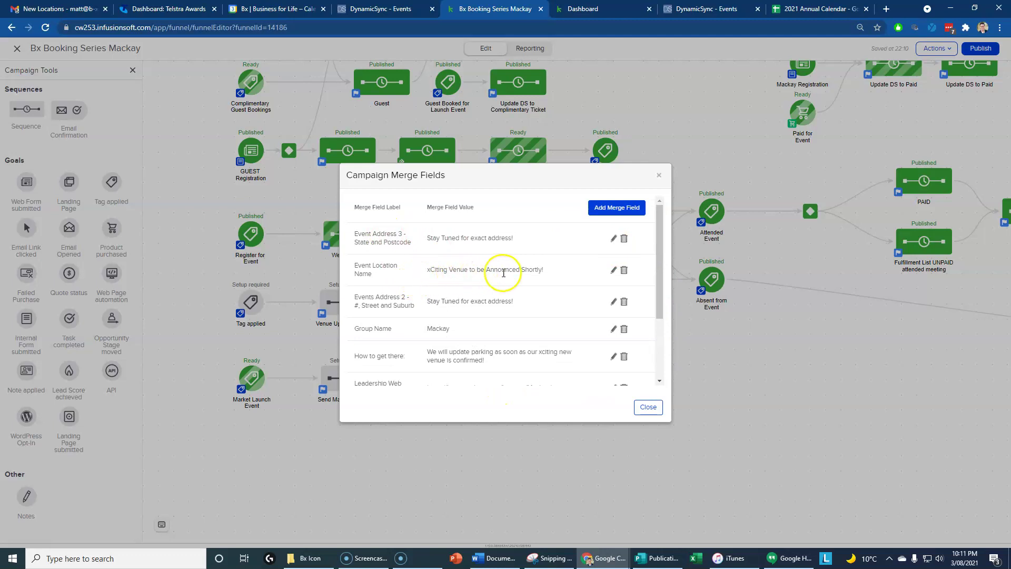
pyautogui.scroll(-2, 471, 361)
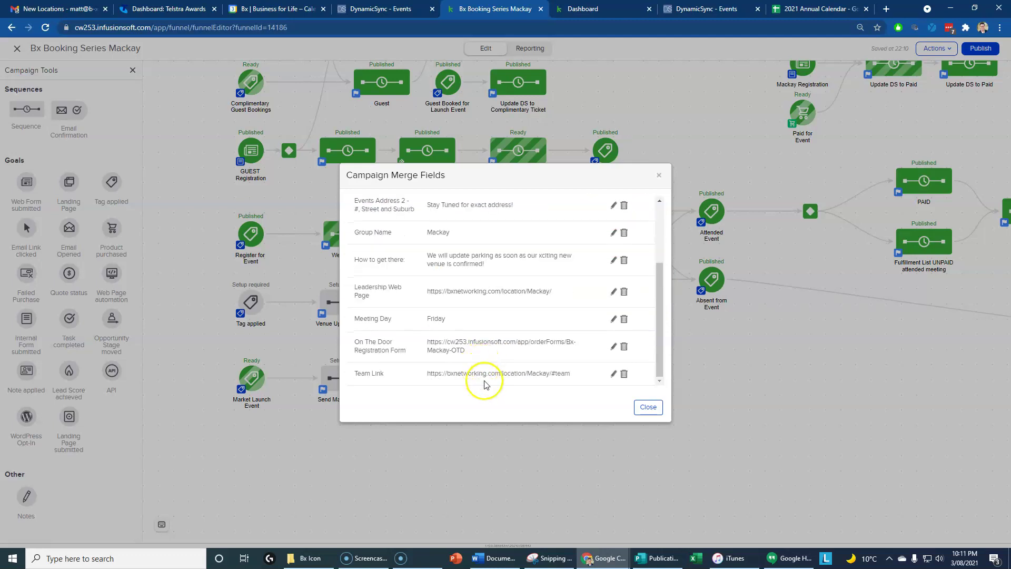
pyautogui.scroll(5, 627, 327)
pyautogui.click(601, 207)
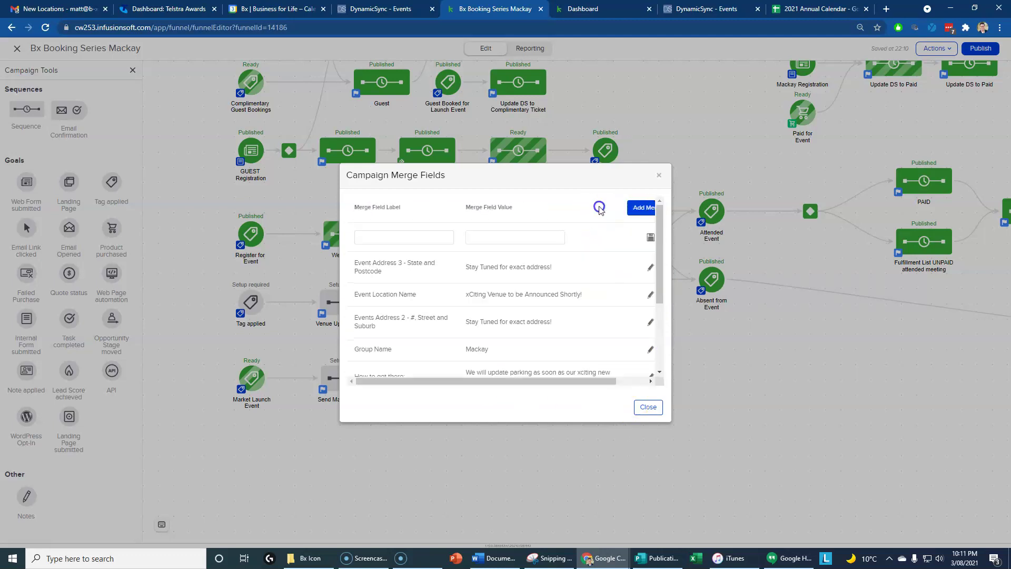
pyautogui.click(393, 237)
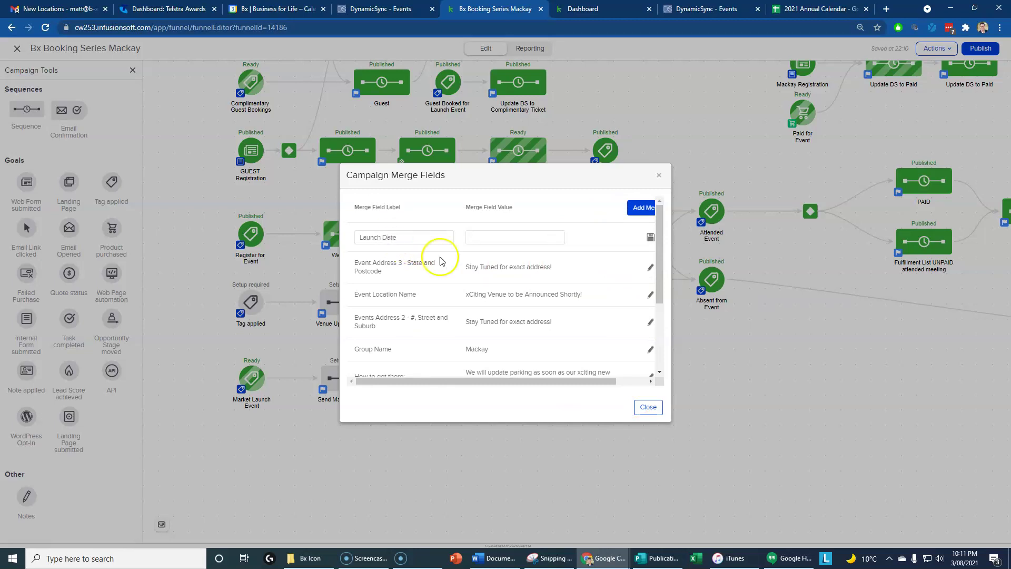
pyautogui.click(651, 237)
# - Switch to the 2021 Annual Calendar spreadsheet in Google Sheets to look up the Mackay group's launch date
pyautogui.click(598, 87)
pyautogui.click(821, 9)
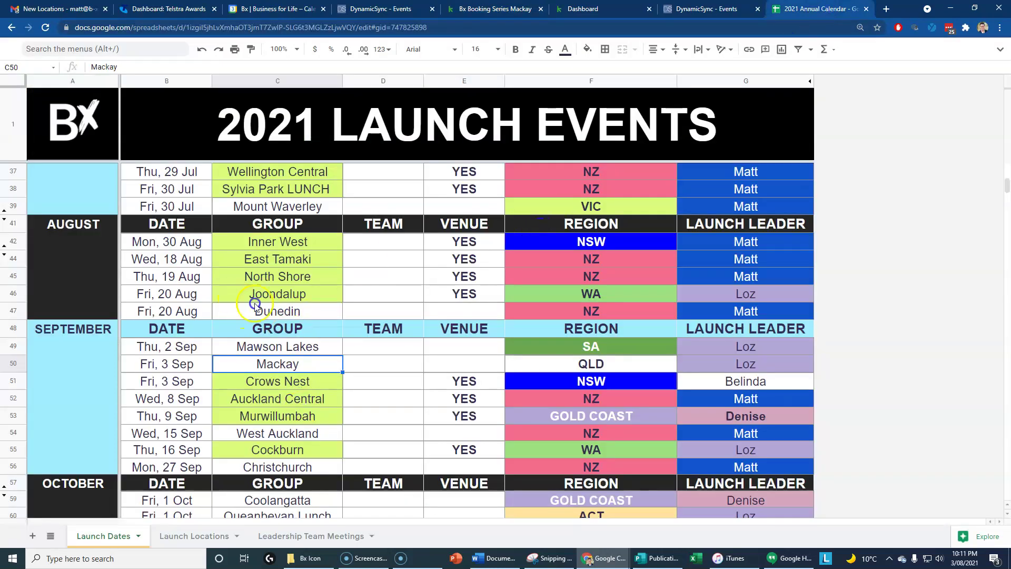
# - Check Mackay's launch date in the calendar, return to the campaign, and save "Friday 3rd September, 2021" as the Launch Date merge field value
pyautogui.click(176, 365)
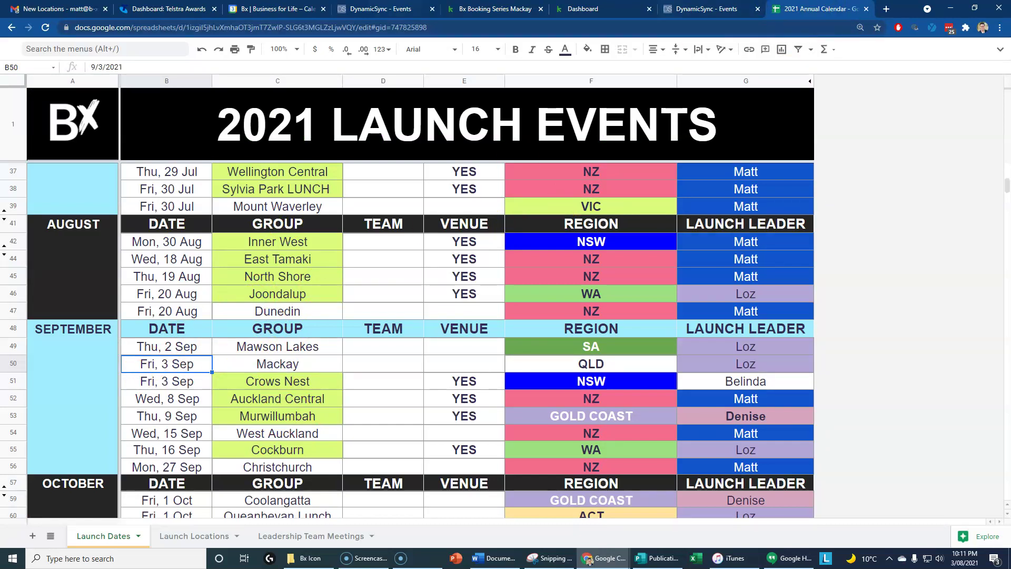
pyautogui.click(533, 11)
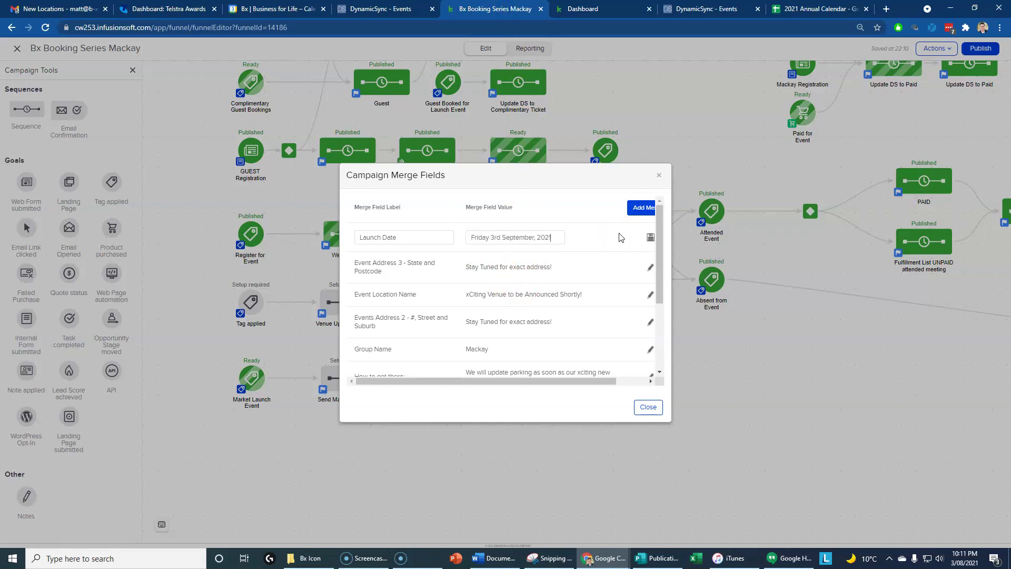
pyautogui.click(652, 240)
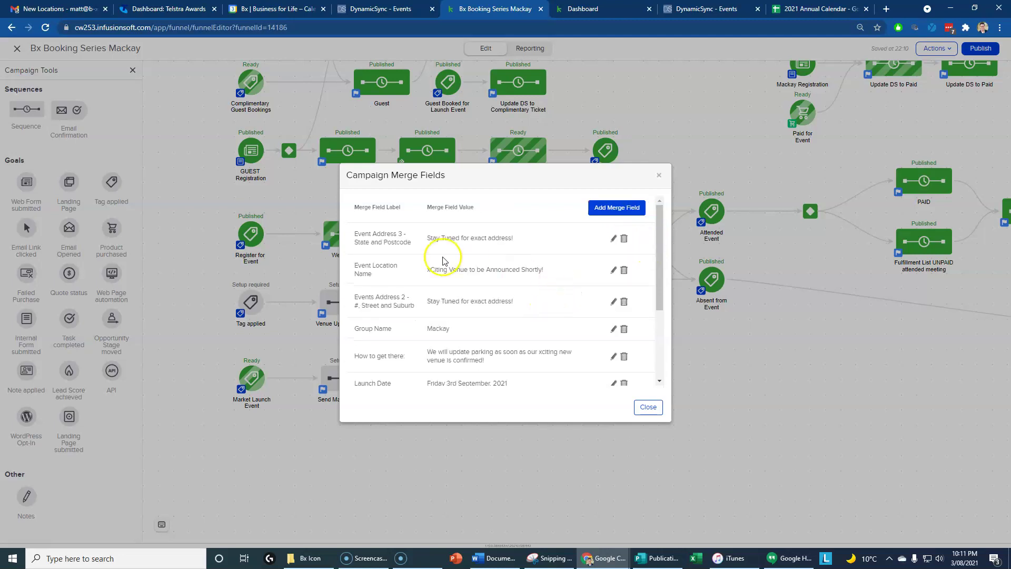
# - Review the campaign merge fields through to Team Link, close the list and acknowledge the republish reminder
pyautogui.scroll(-3, 426, 387)
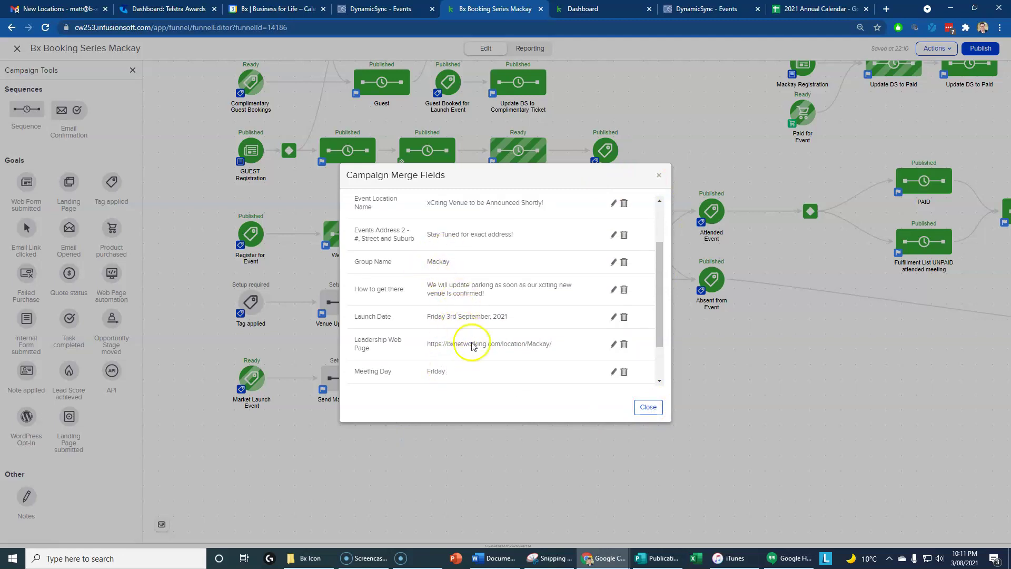
pyautogui.scroll(-1, 479, 371)
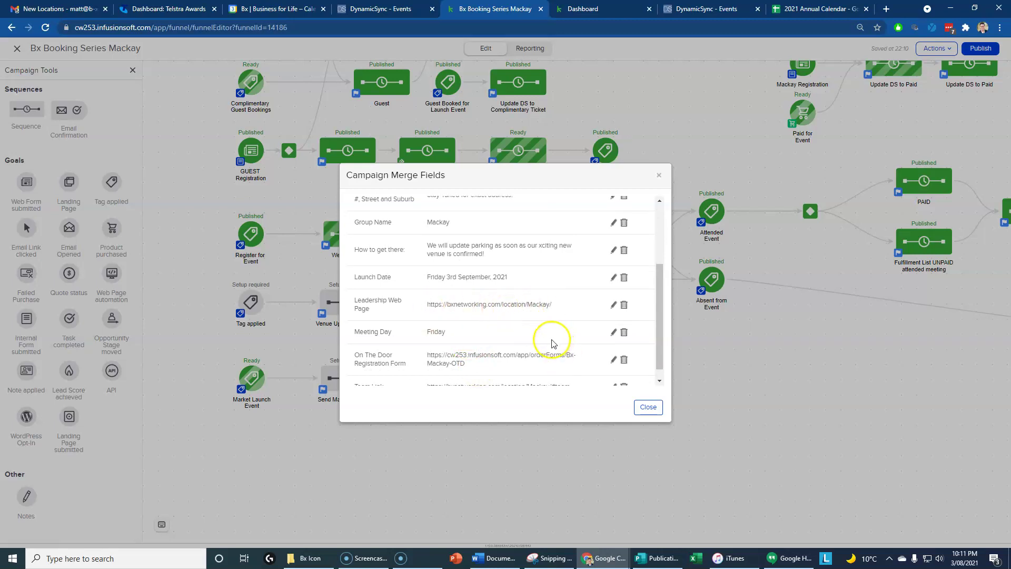
pyautogui.scroll(3, 547, 346)
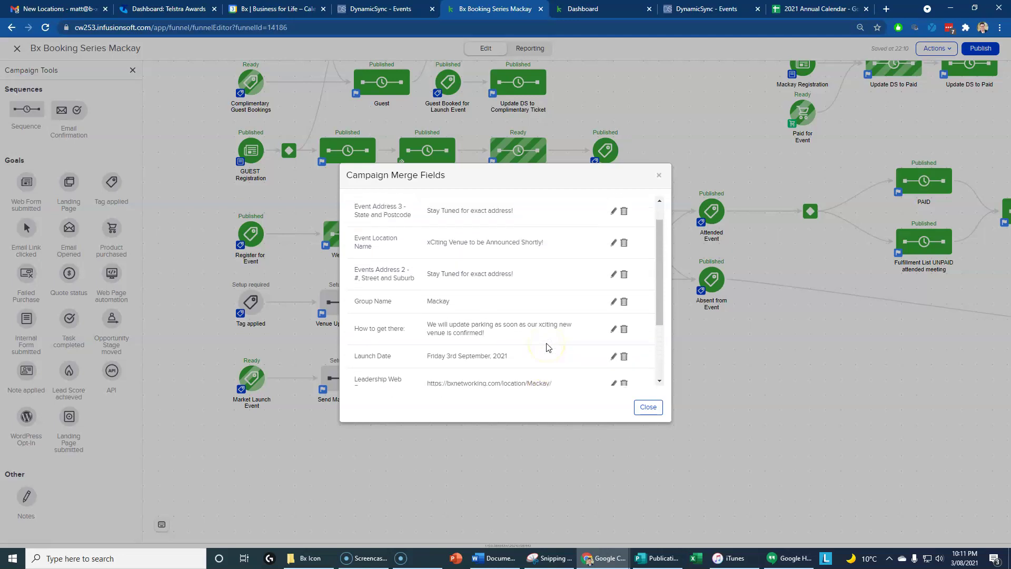
pyautogui.scroll(-3, 547, 347)
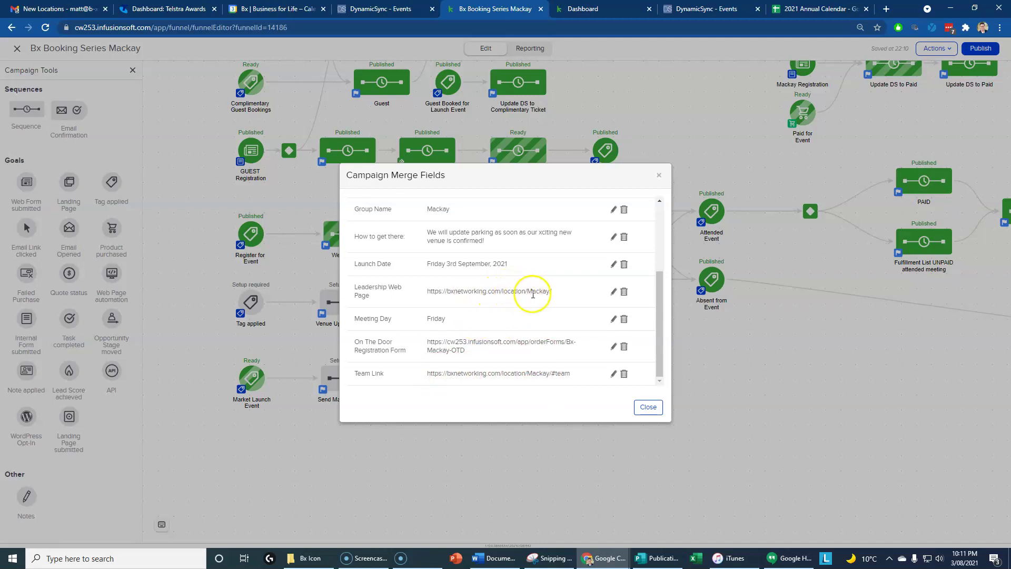
pyautogui.click(648, 407)
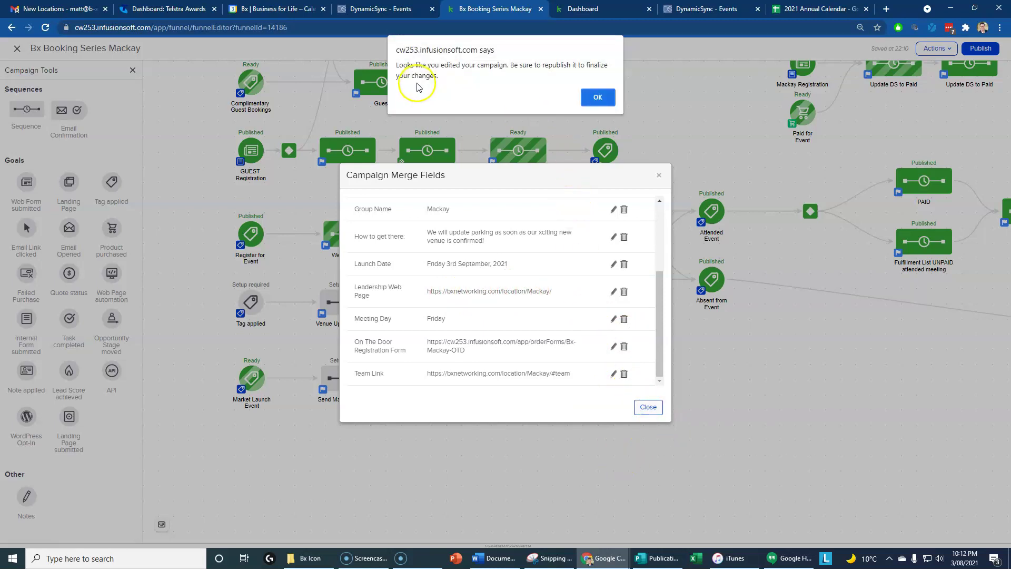
pyautogui.click(598, 97)
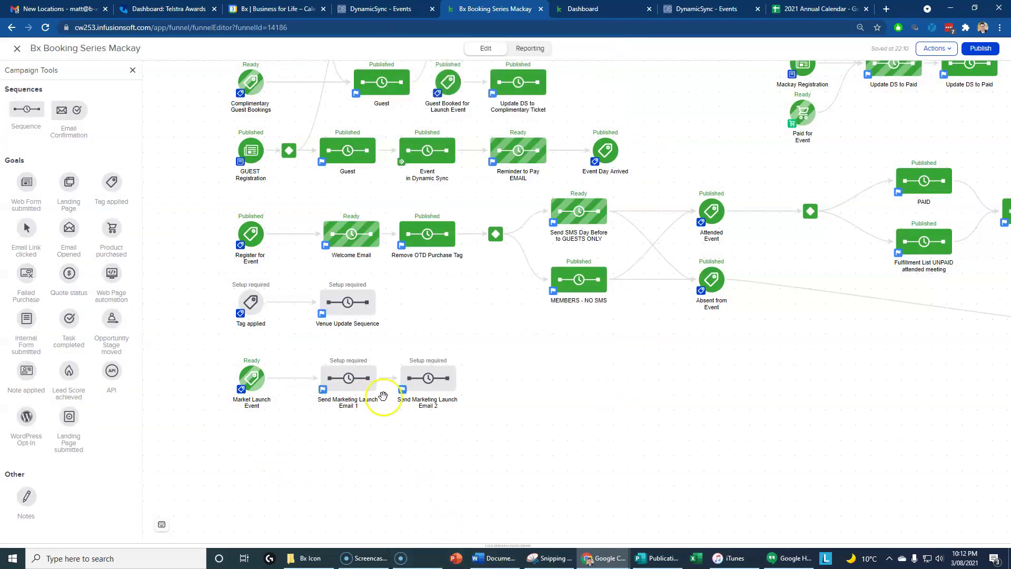
# - Open the "Send Launch Email 1 New Group" email in the Send Marketing Launch Email 1 sequence and expand its details
pyautogui.doubleClick(341, 389)
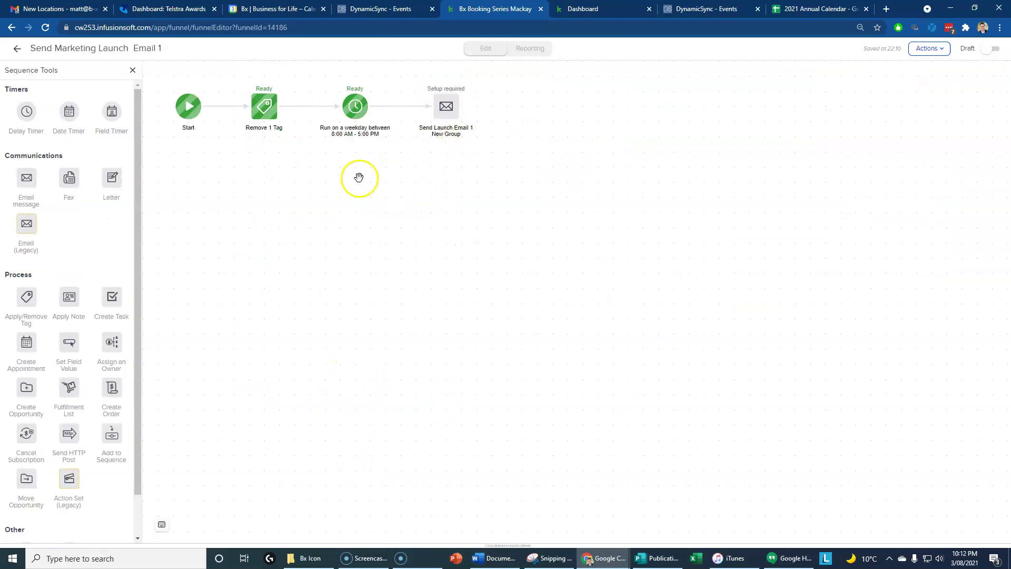
pyautogui.doubleClick(447, 106)
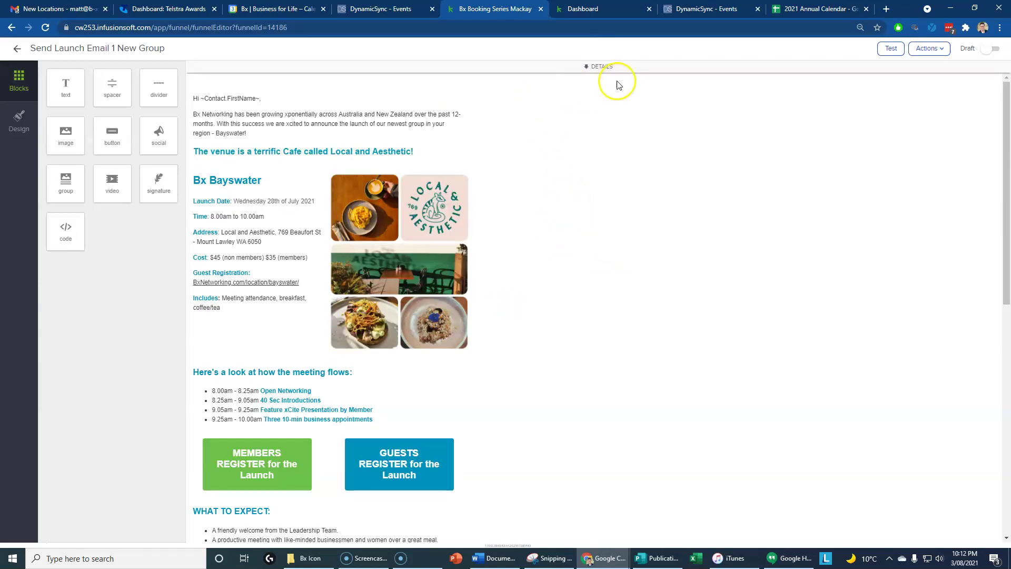
pyautogui.click(599, 67)
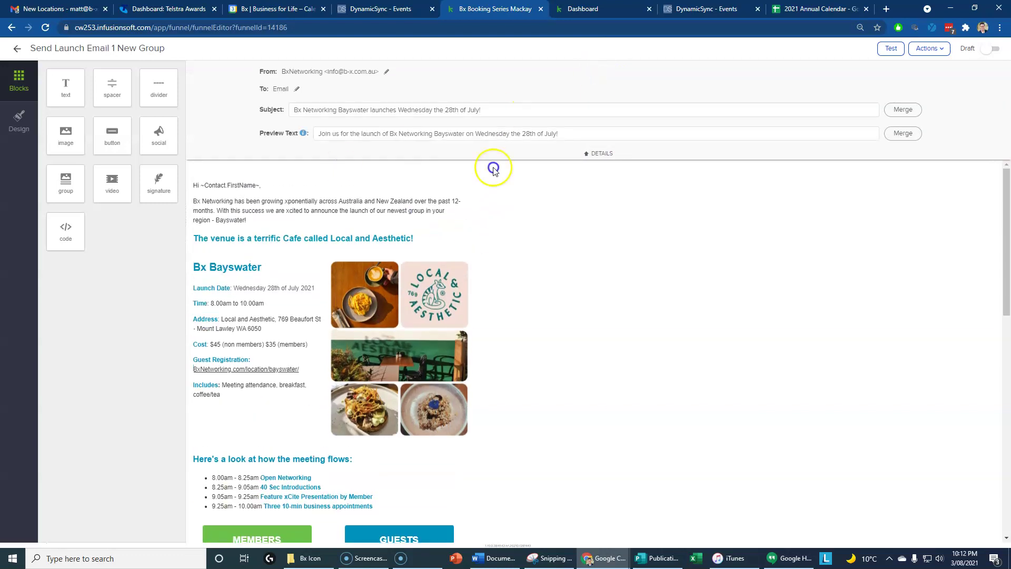
# - Replace "Bayswater" in the email subject with the Group Name campaign merge field, placed before "launches"
pyautogui.doubleClick(345, 109)
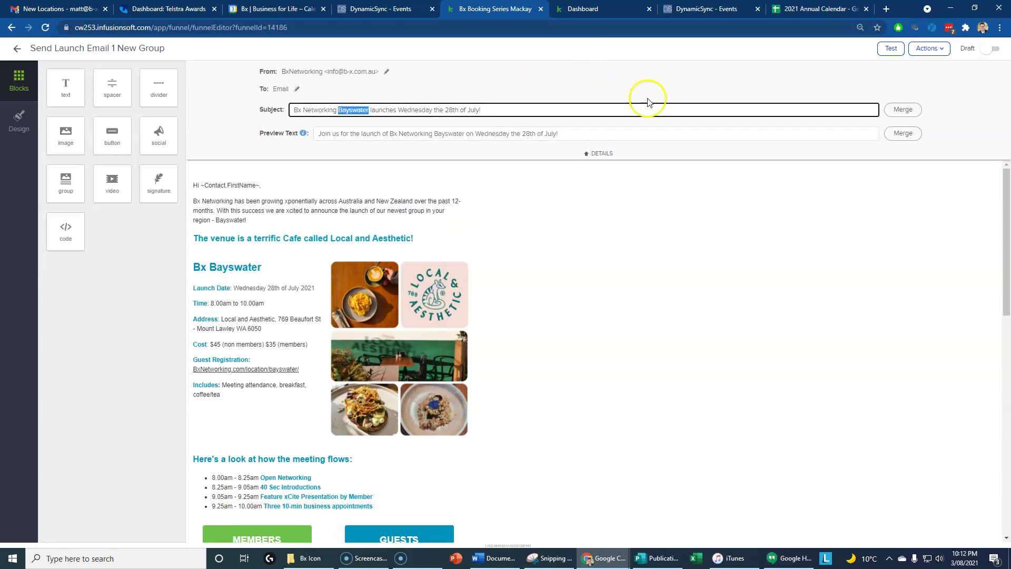
pyautogui.press('BackSpace')
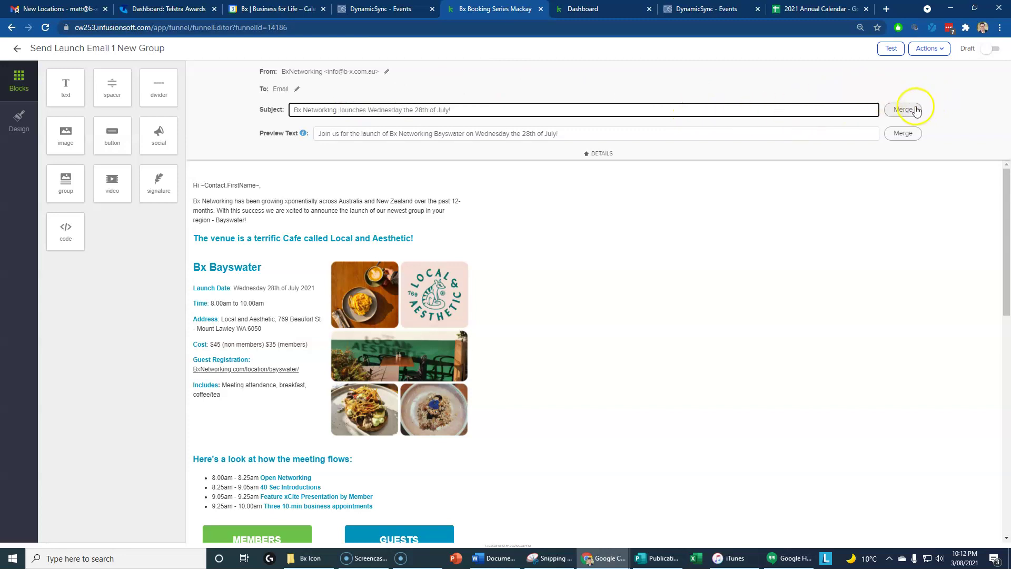
pyautogui.click(916, 109)
pyautogui.scroll(-1, 864, 358)
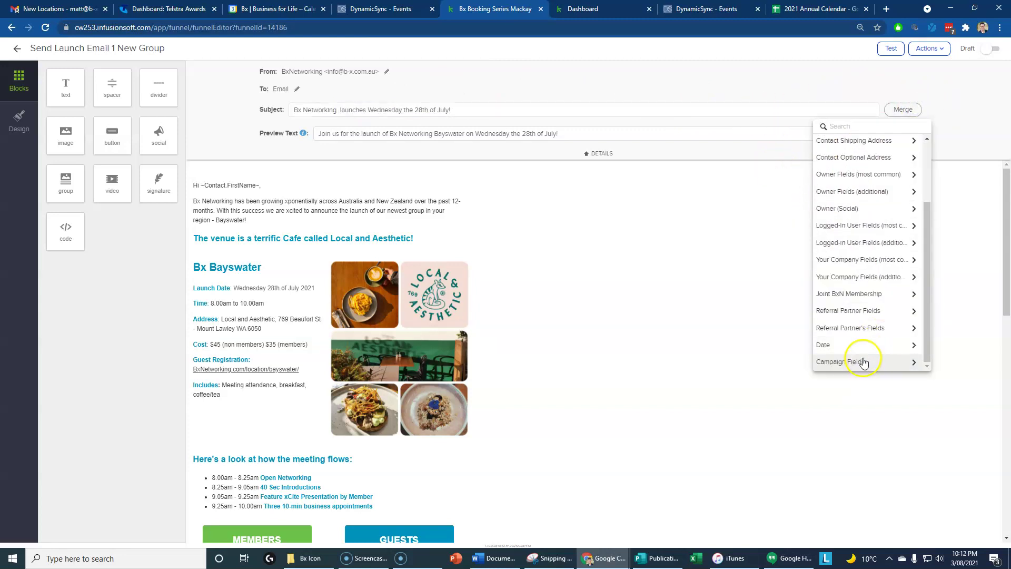
pyautogui.click(864, 362)
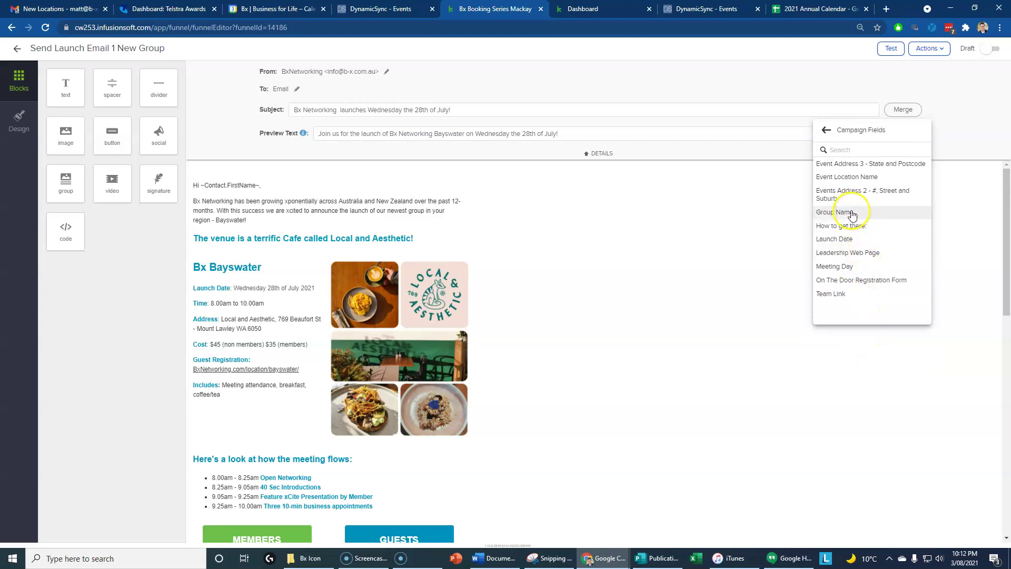
pyautogui.click(854, 214)
pyautogui.moveTo(554, 109); pyautogui.dragTo(453, 110)
pyautogui.hotkey('ctrl', 'c')
pyautogui.press('BackSpace')
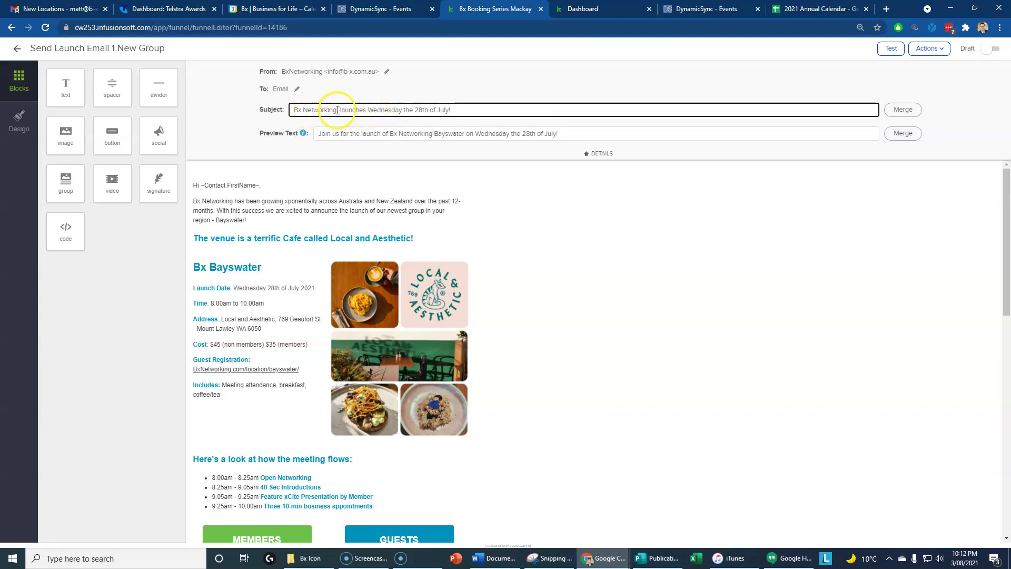
pyautogui.hotkey('ctrl', 'v')
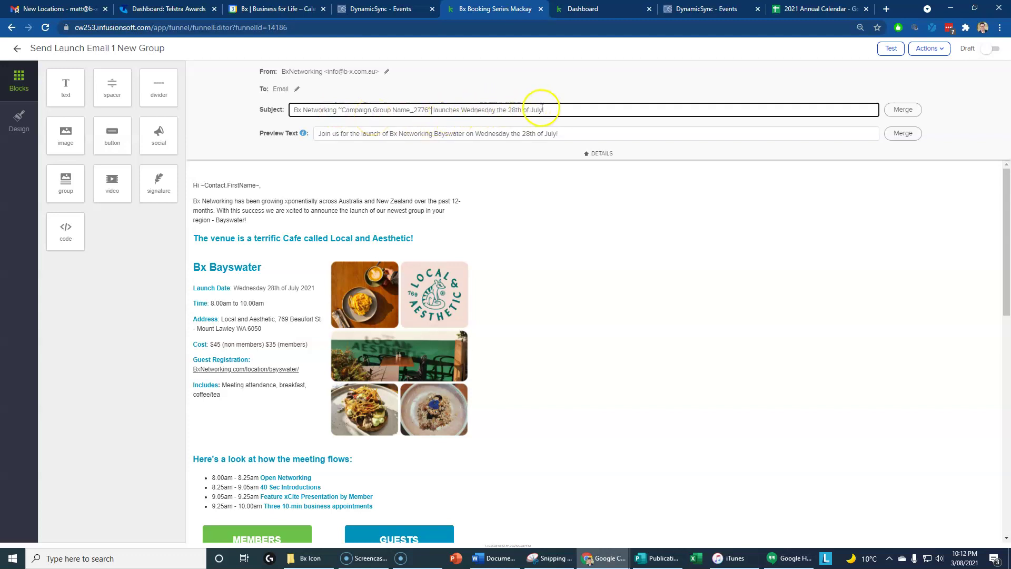
# - Replace "Wednesday the 28th of July" in the email subject with the Launch Date campaign merge field
pyautogui.moveTo(543, 109); pyautogui.dragTo(498, 110)
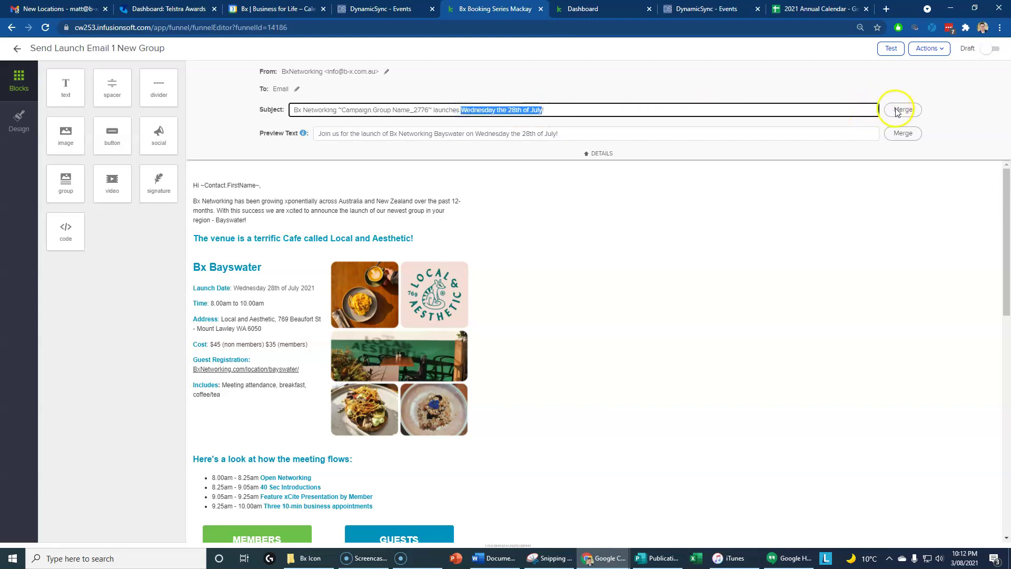
pyautogui.press('BackSpace')
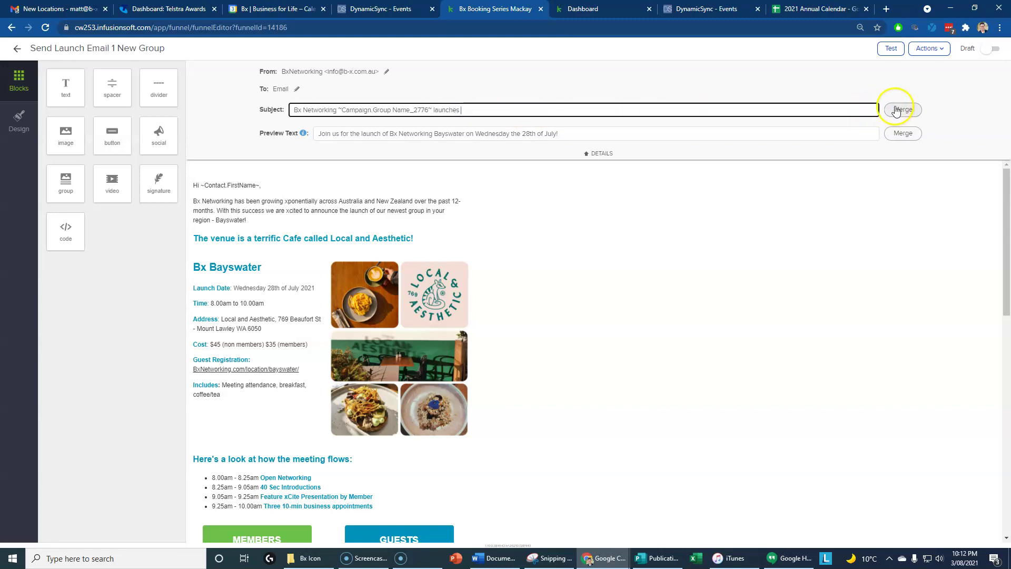
pyautogui.click(897, 110)
pyautogui.scroll(-1, 869, 347)
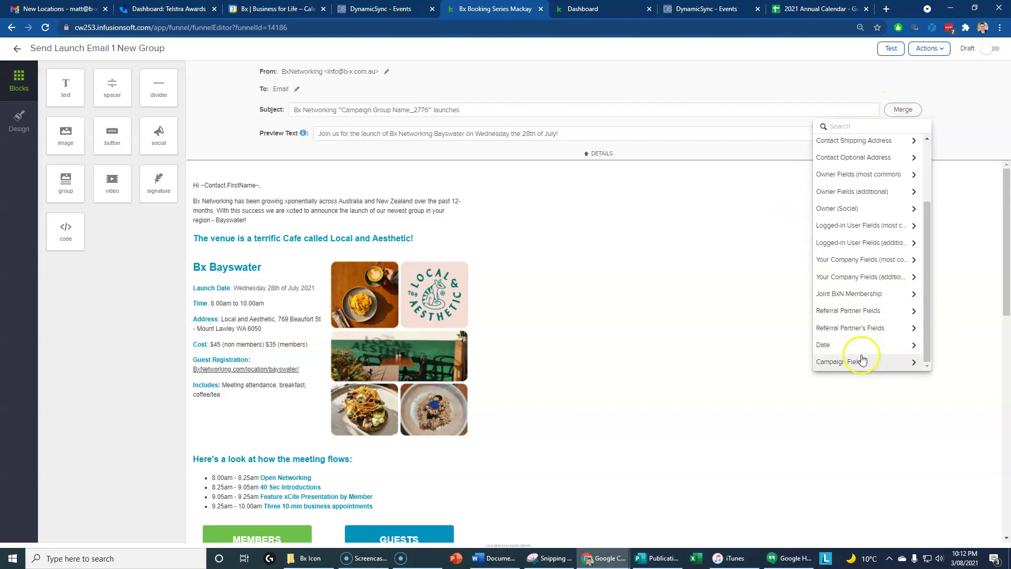
pyautogui.click(860, 355)
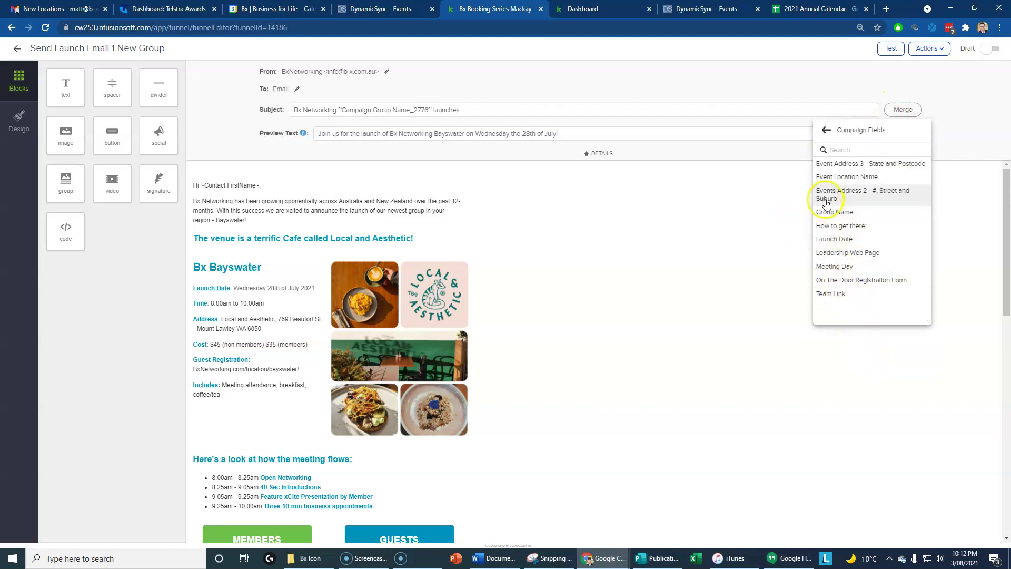
pyautogui.click(837, 240)
pyautogui.click(575, 109)
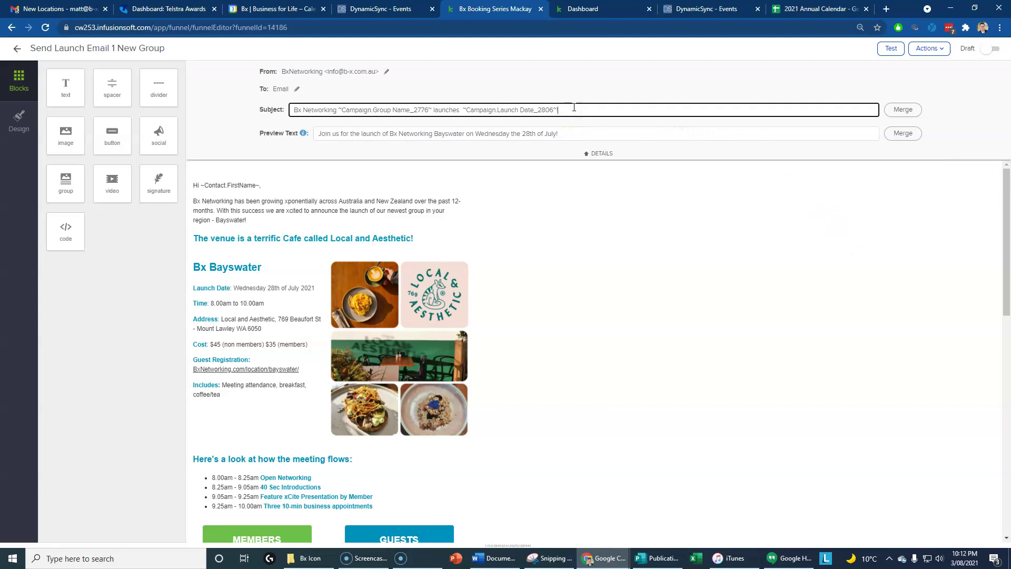
# - Replace "Bayswater" and the July date in the preview text with the Group Name and Launch Date merge fields copied from the subject
pyautogui.doubleClick(449, 133)
pyautogui.hotkey('ctrl', 'v')
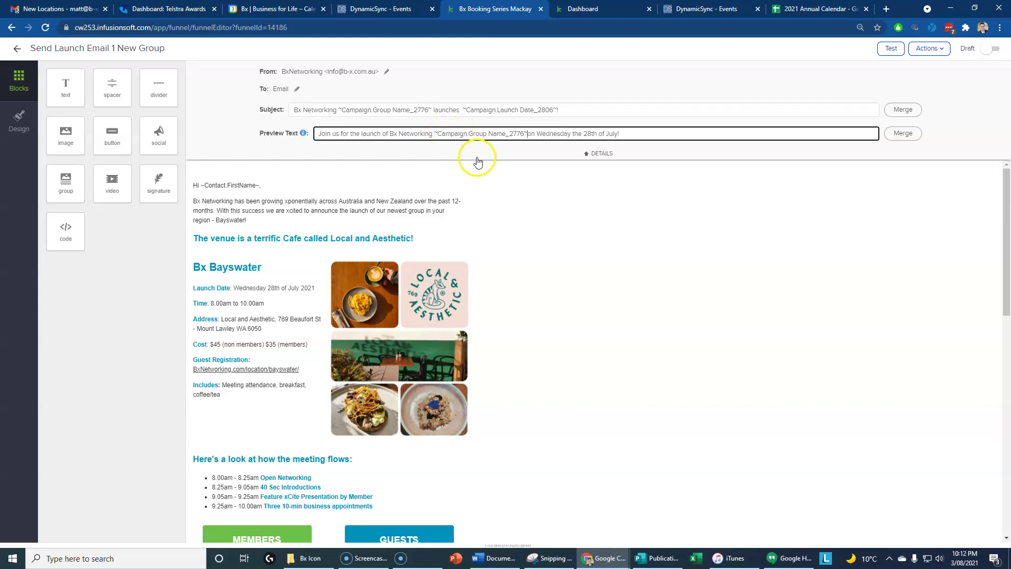
pyautogui.moveTo(562, 110); pyautogui.dragTo(481, 112)
pyautogui.hotkey('ctrl', 'c')
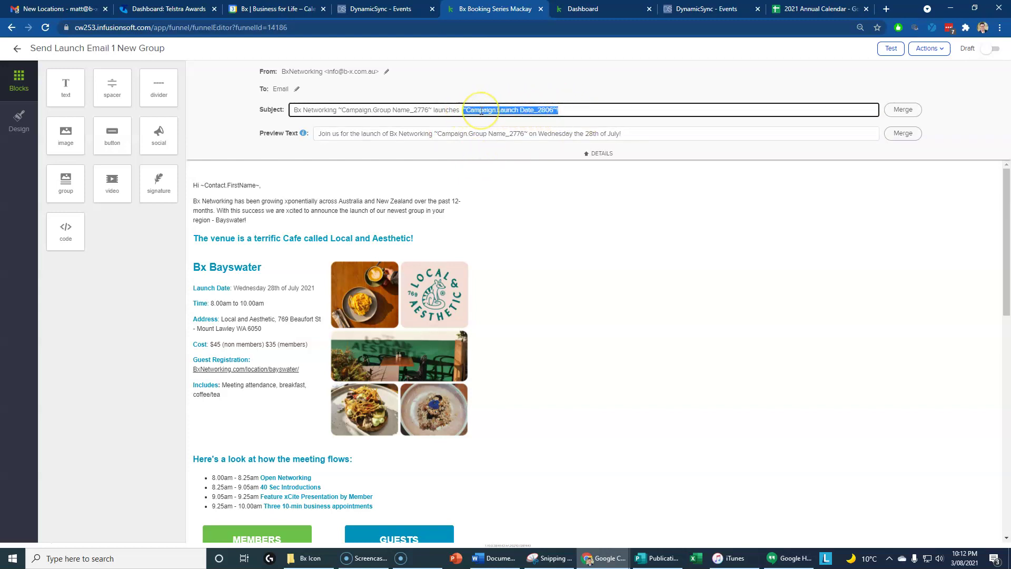
pyautogui.press('Left')
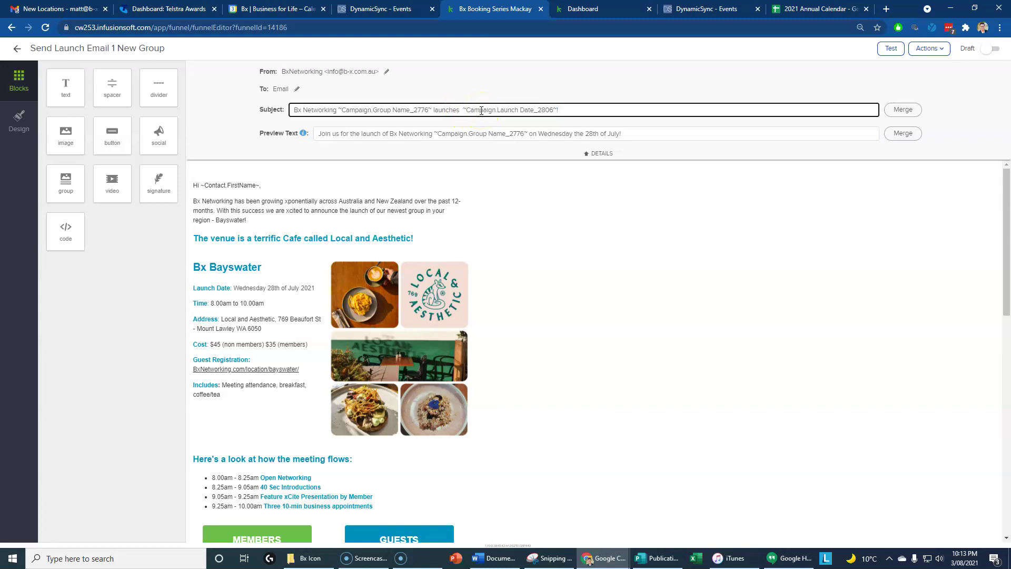
pyautogui.moveTo(624, 133); pyautogui.dragTo(580, 134)
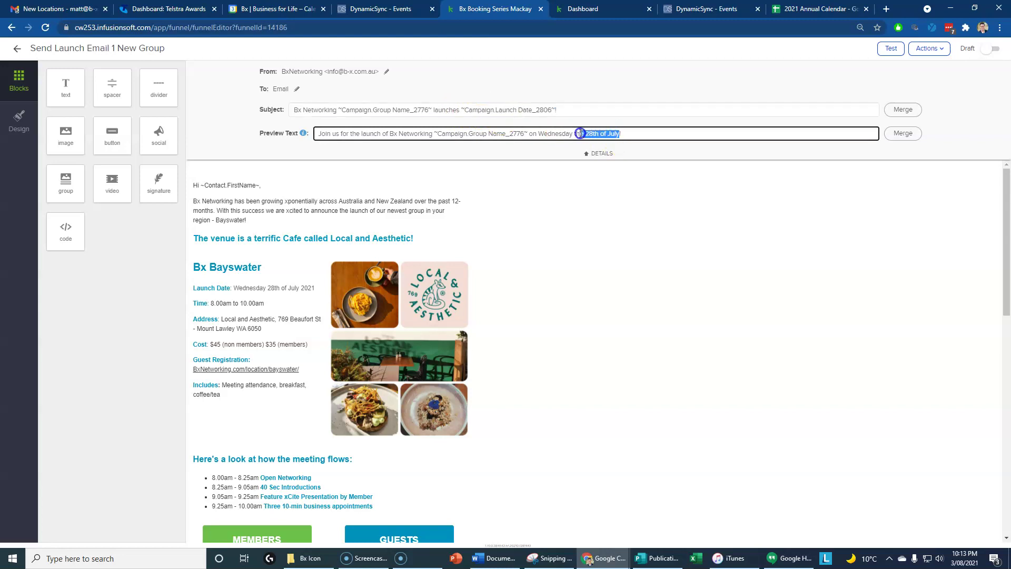
pyautogui.hotkey('ctrl', 'v')
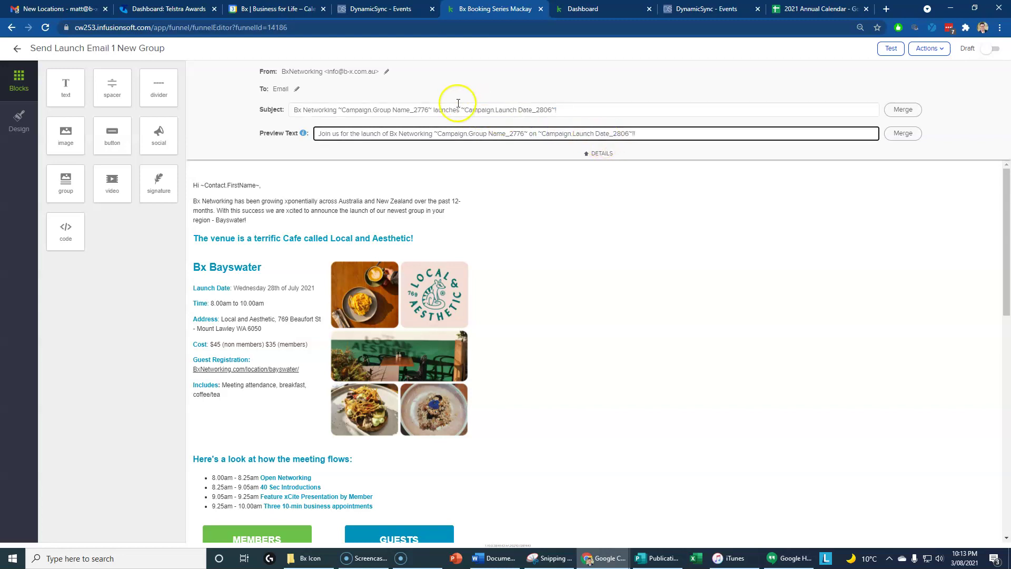
# - Replace the date after "Launch Date:" in the email body with the copied Launch Date merge field
pyautogui.click(234, 289)
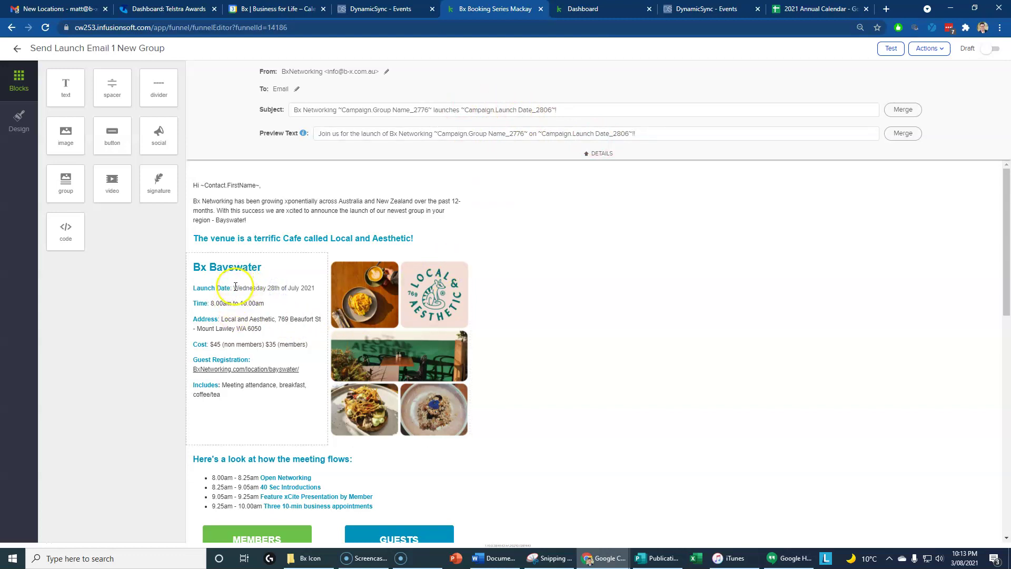
pyautogui.moveTo(236, 288); pyautogui.dragTo(281, 288)
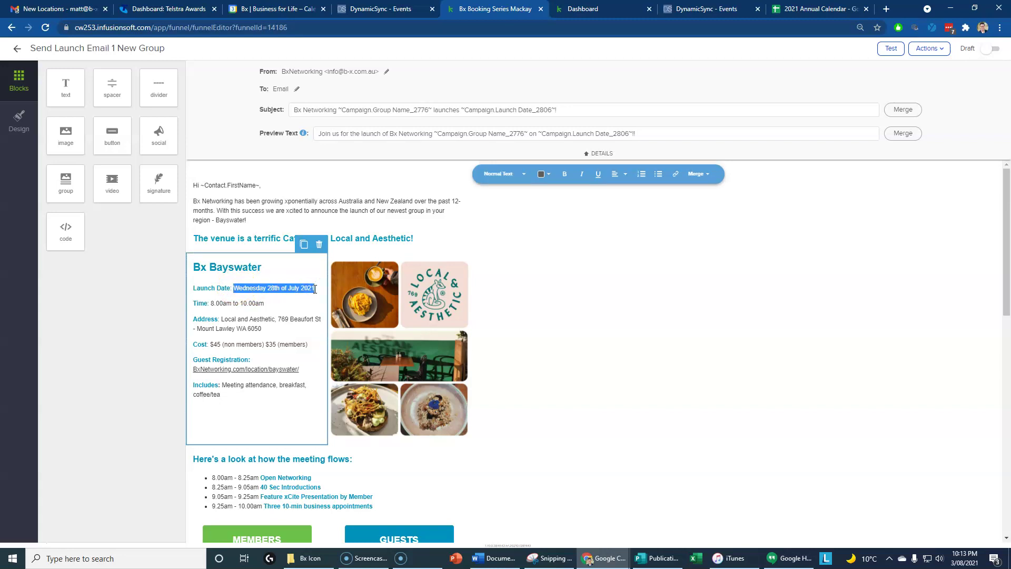
pyautogui.hotkey('ctrl', 'v')
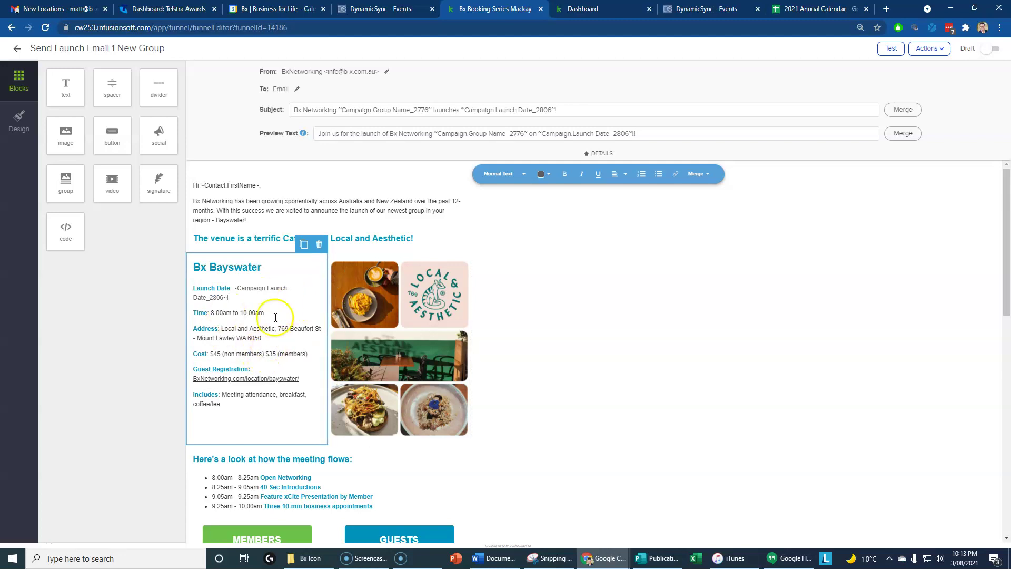
pyautogui.scroll(-1, 291, 389)
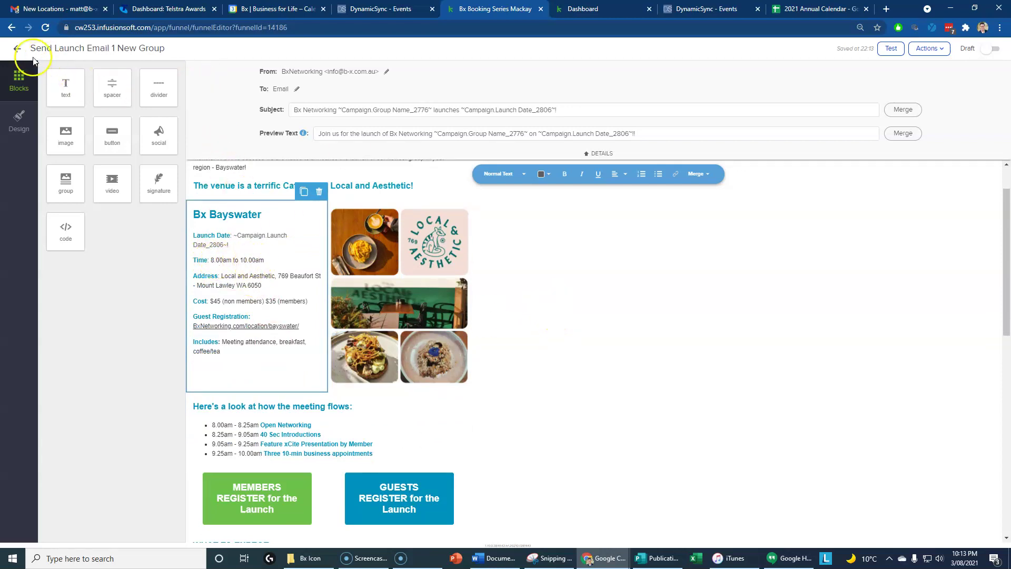
# - Leave the email, return to the campaign overview and reopen the campaign merge fields
pyautogui.click(17, 48)
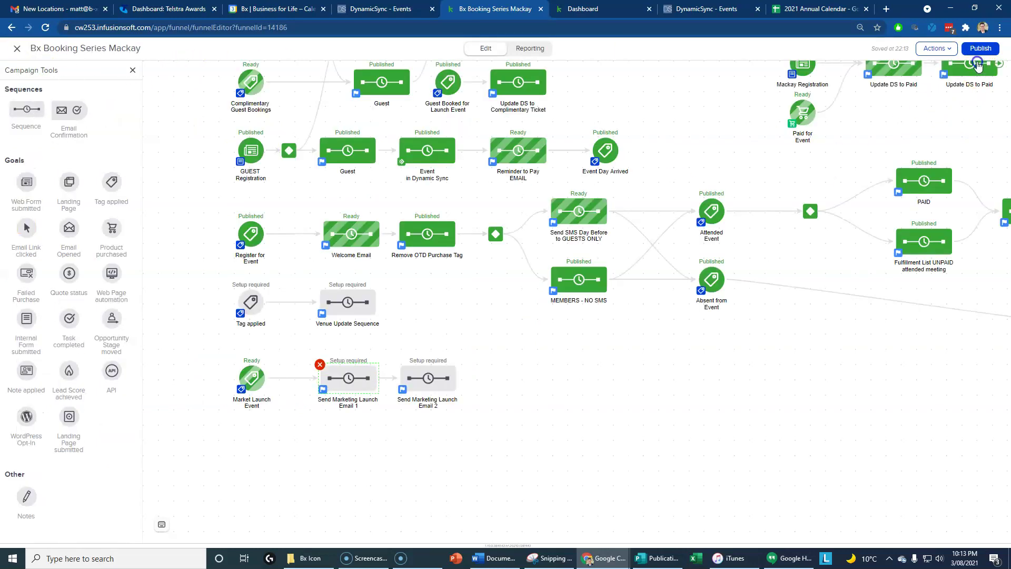
pyautogui.click(948, 49)
pyautogui.click(948, 49)
pyautogui.click(943, 49)
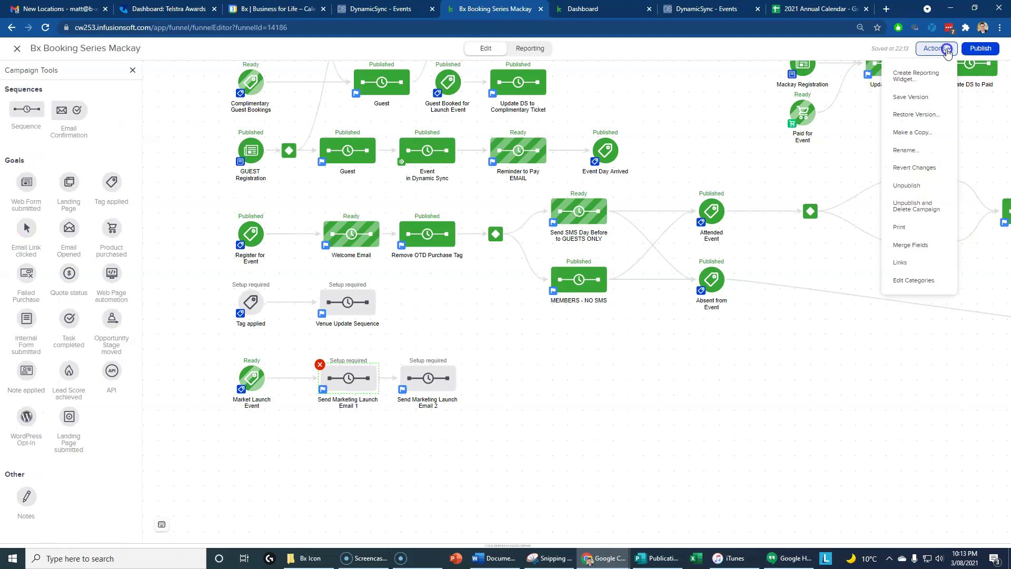
pyautogui.click(918, 246)
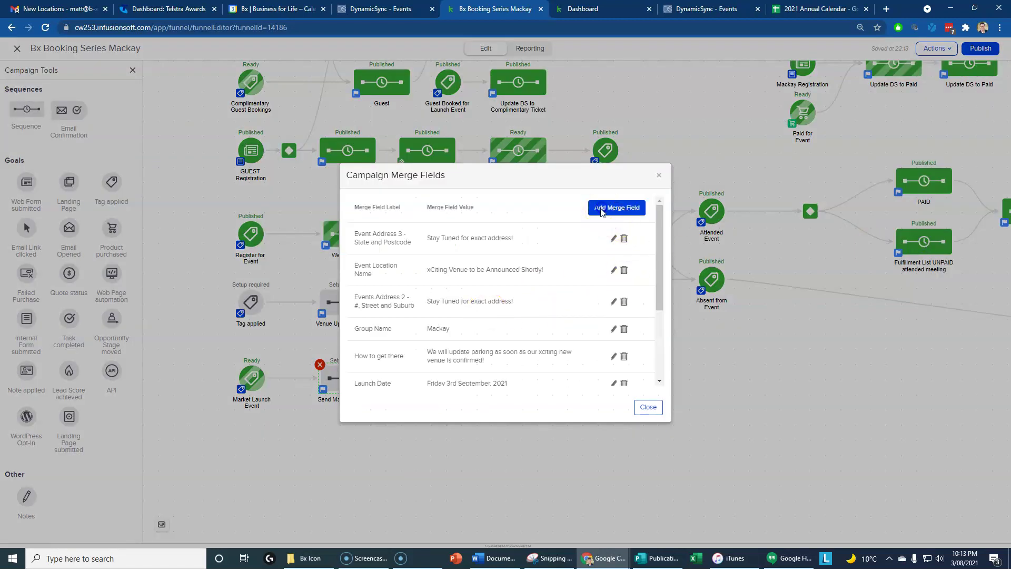
# - Add a campaign merge field labelled Event Time with the value "8.00am to 10.00am", save it and close the merge fields list
pyautogui.click(601, 207)
pyautogui.click(378, 239)
pyautogui.write('Event Time')
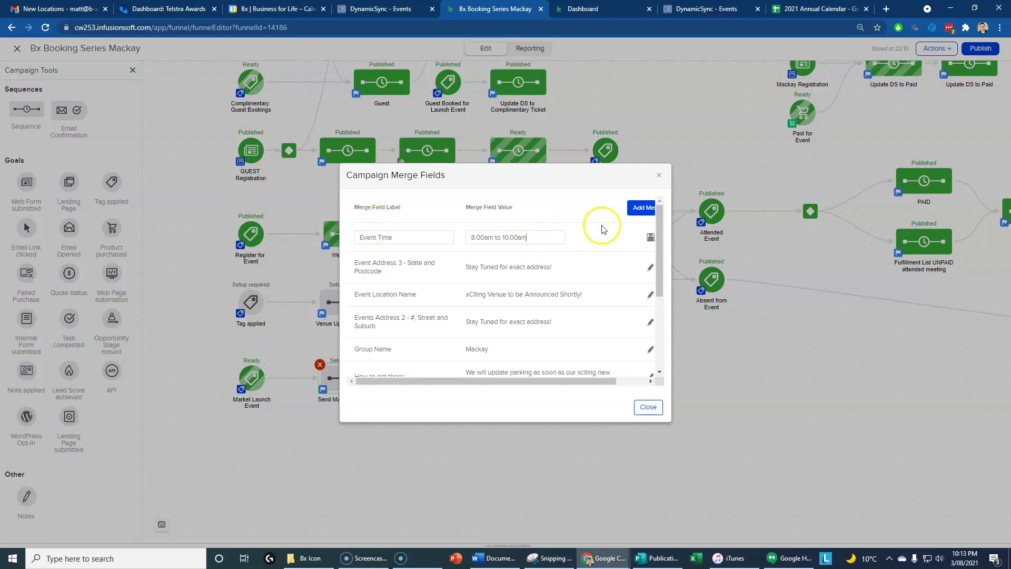
pyautogui.click(651, 238)
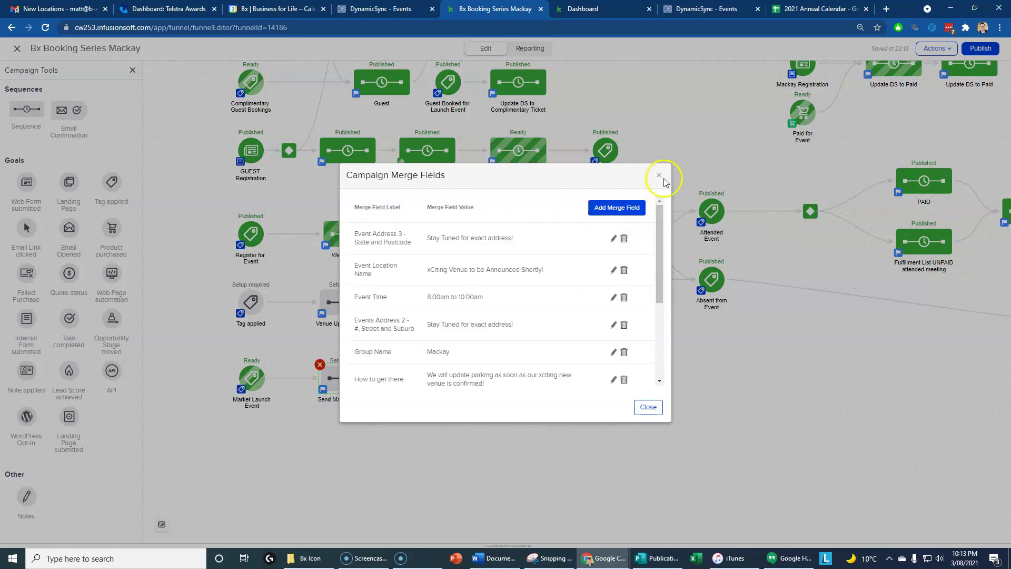
pyautogui.click(651, 406)
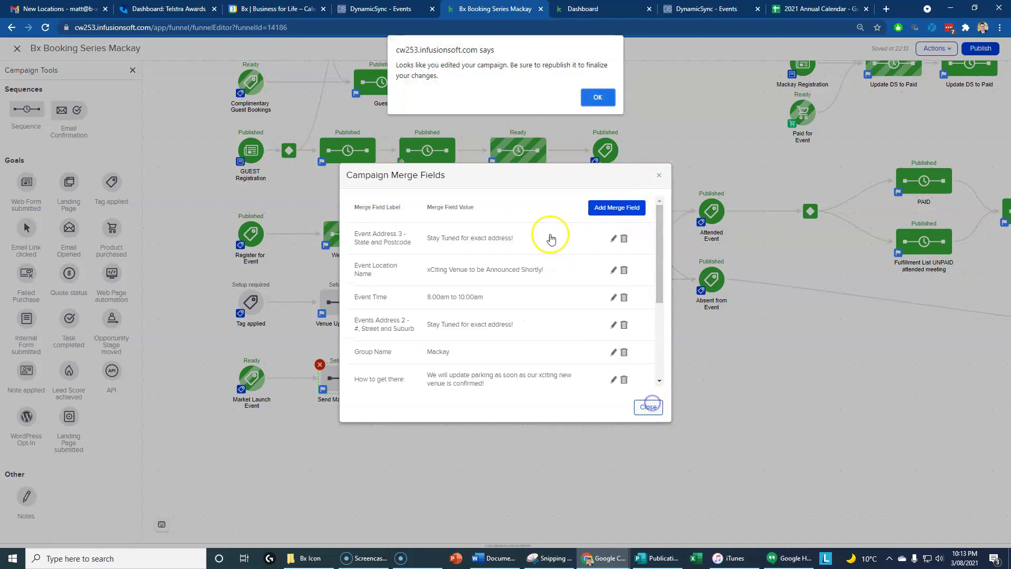
pyautogui.click(593, 97)
# - Open the Welcome Email sequence and its "You have been registered" email
pyautogui.doubleClick(343, 241)
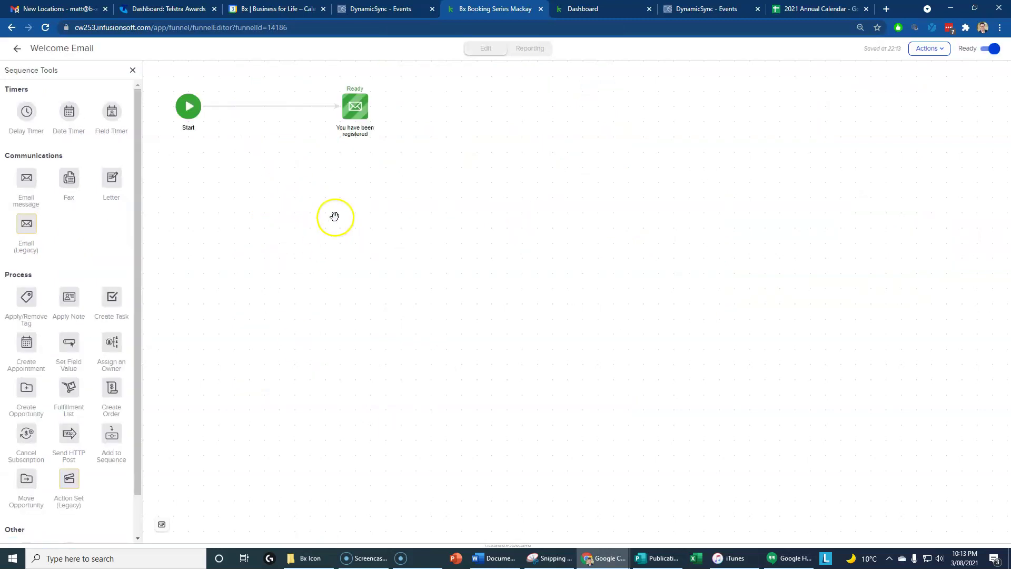
pyautogui.moveTo(356, 103); pyautogui.dragTo(304, 112)
pyautogui.doubleClick(293, 111)
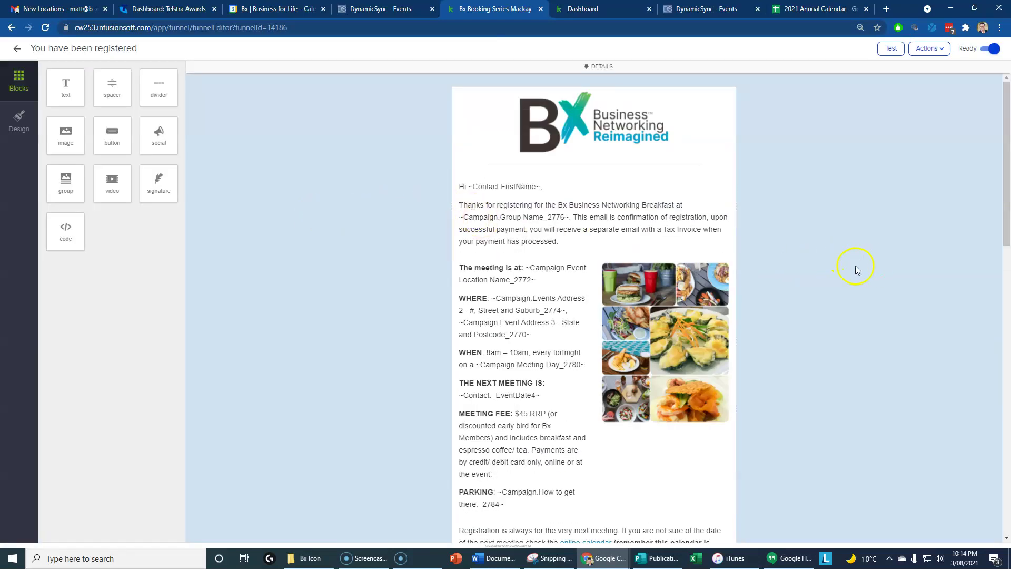
# - Replace "8am – 10am" after "WHEN:" in the email body with the Event Time campaign merge field
pyautogui.scroll(-2, 578, 310)
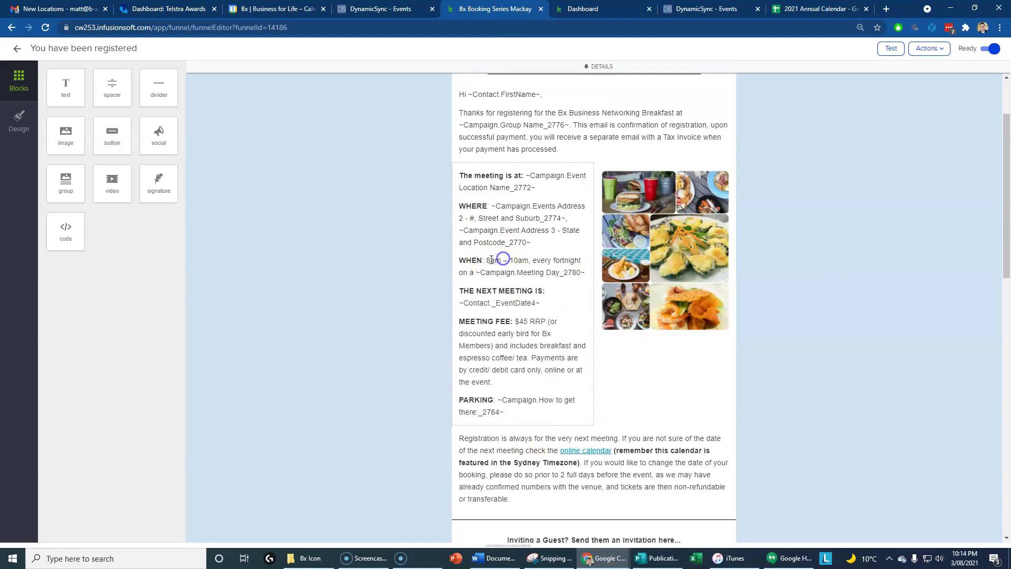
pyautogui.moveTo(487, 260); pyautogui.dragTo(529, 260)
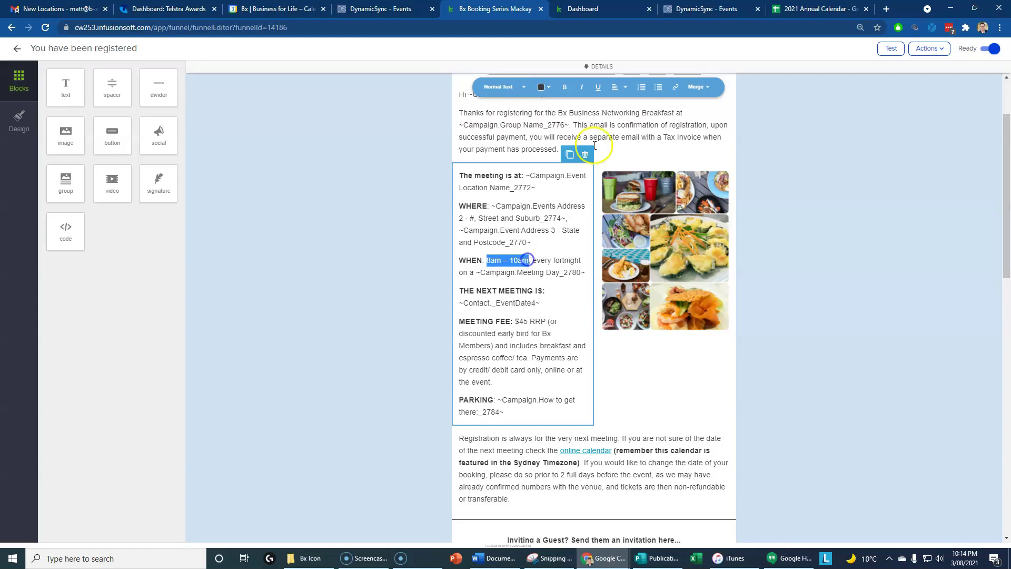
pyautogui.click(701, 88)
pyautogui.scroll(-2, 732, 316)
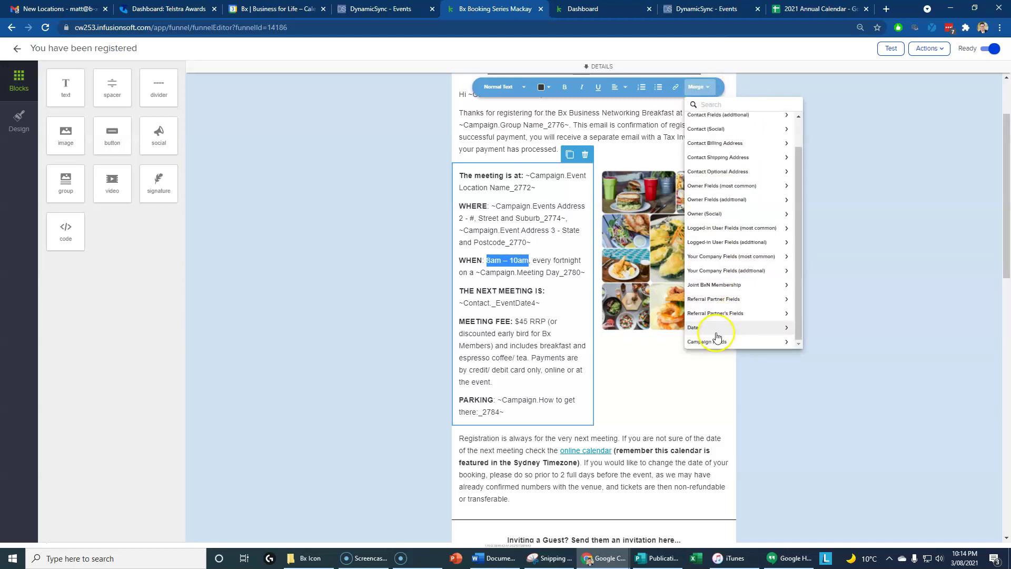
pyautogui.click(714, 343)
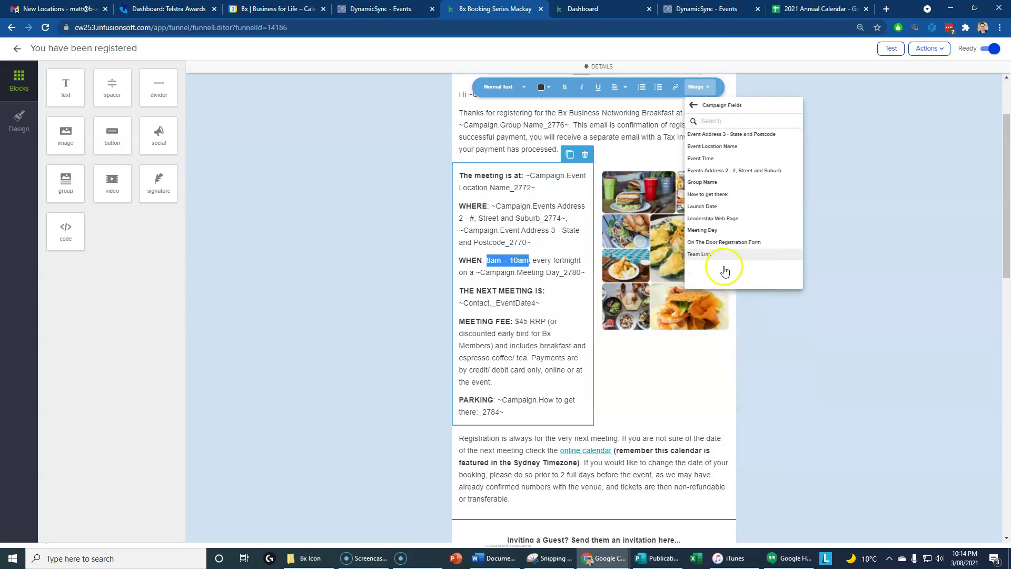
pyautogui.click(695, 158)
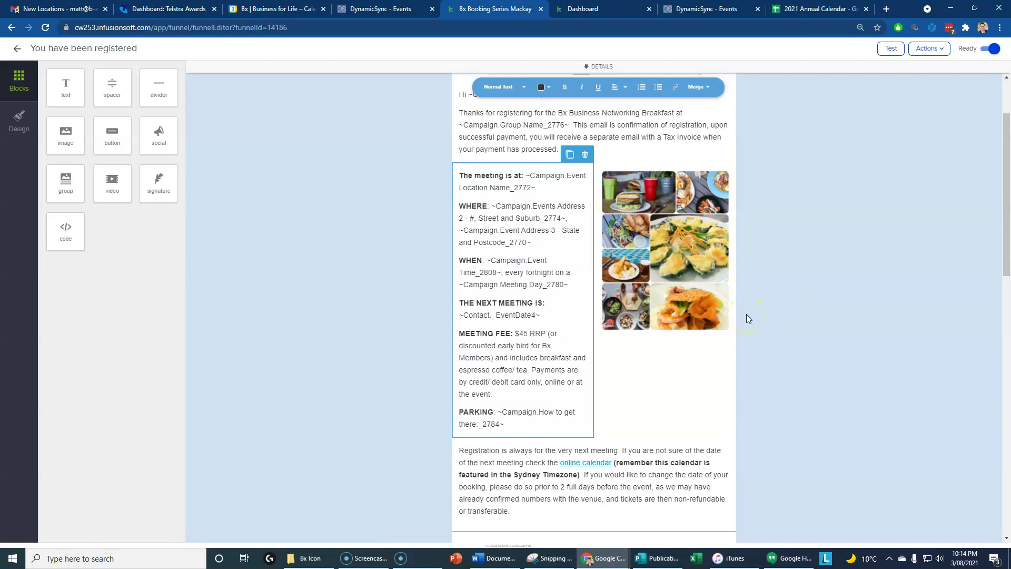
pyautogui.click(796, 403)
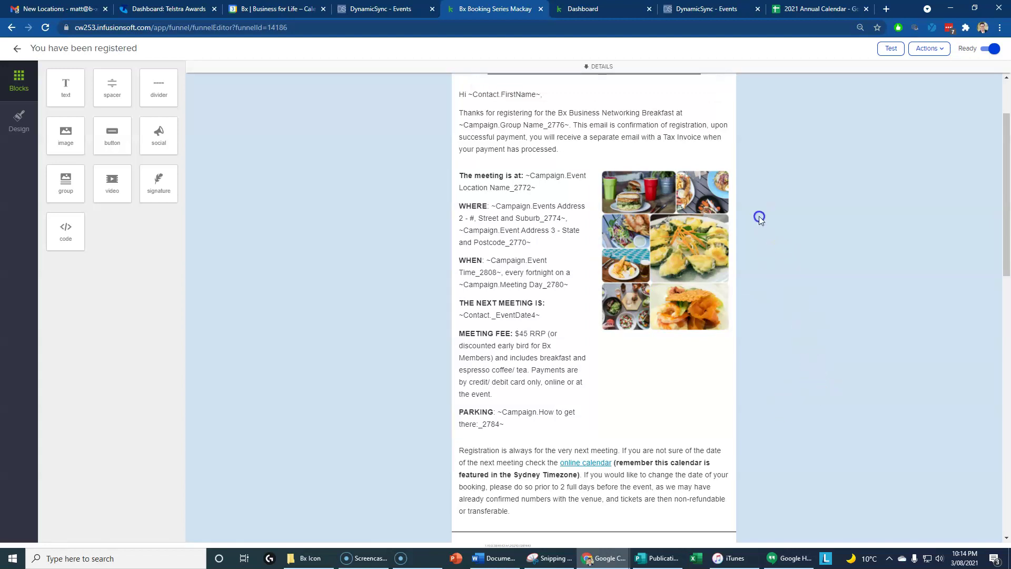
# - Move the MEETING FEE and PARKING paragraphs from the block beside the food photos to the start of the registration block below
pyautogui.scroll(3, 654, 357)
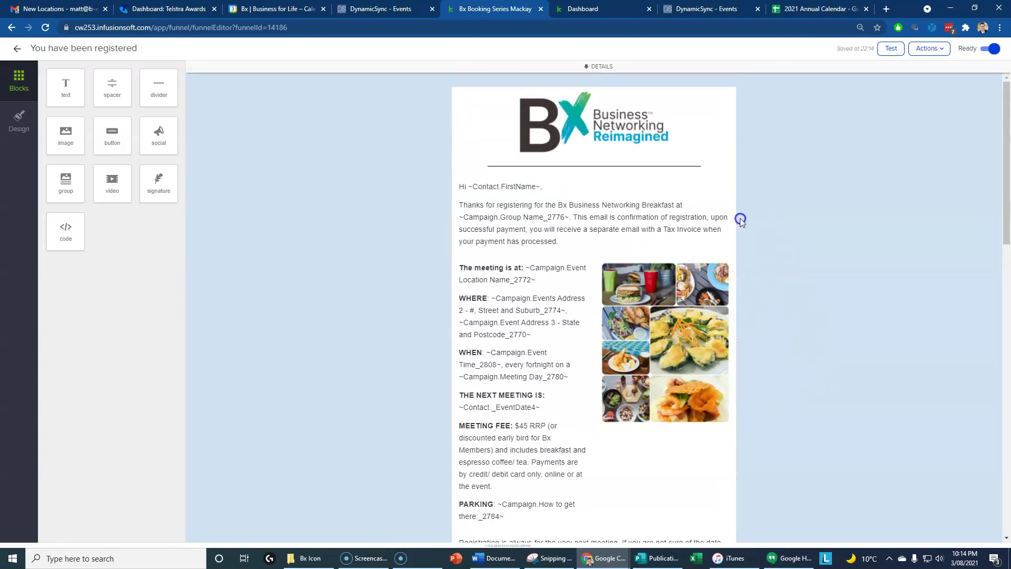
pyautogui.scroll(-3, 757, 219)
pyautogui.scroll(1, 839, 318)
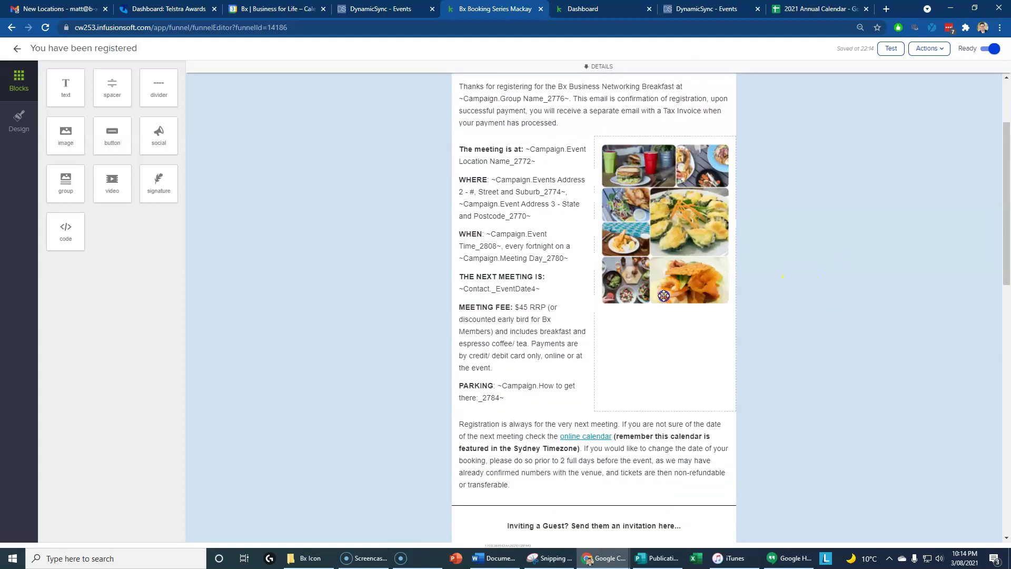
pyautogui.click(661, 248)
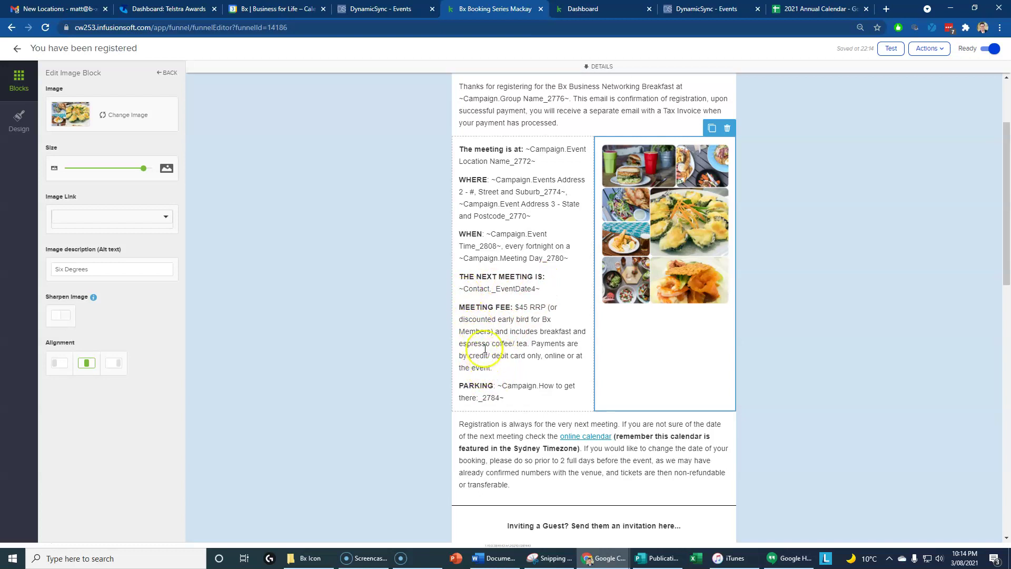
pyautogui.click(509, 399)
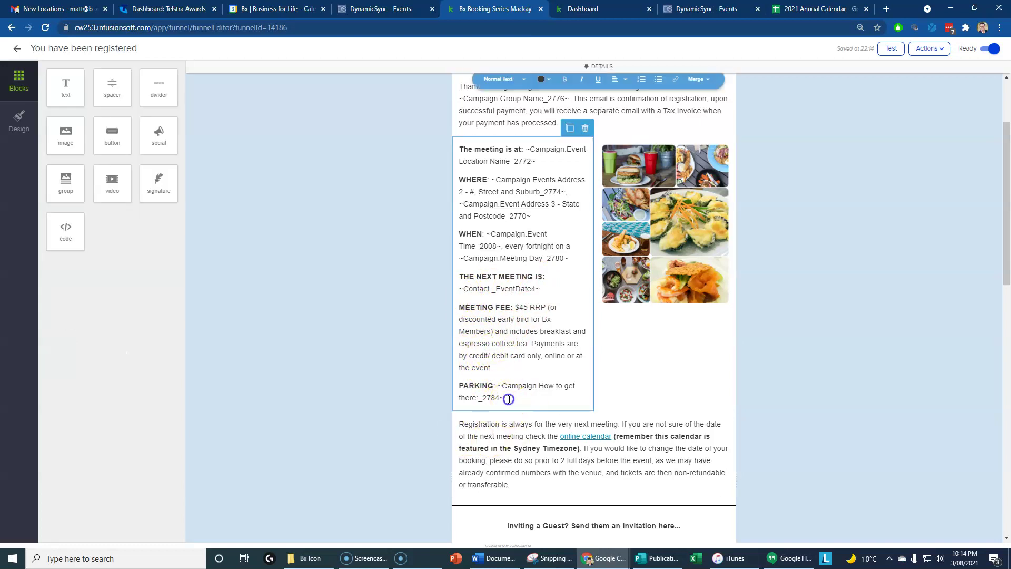
pyautogui.moveTo(507, 399); pyautogui.dragTo(461, 309)
pyautogui.hotkey('ctrl', 'c')
pyautogui.press('BackSpace')
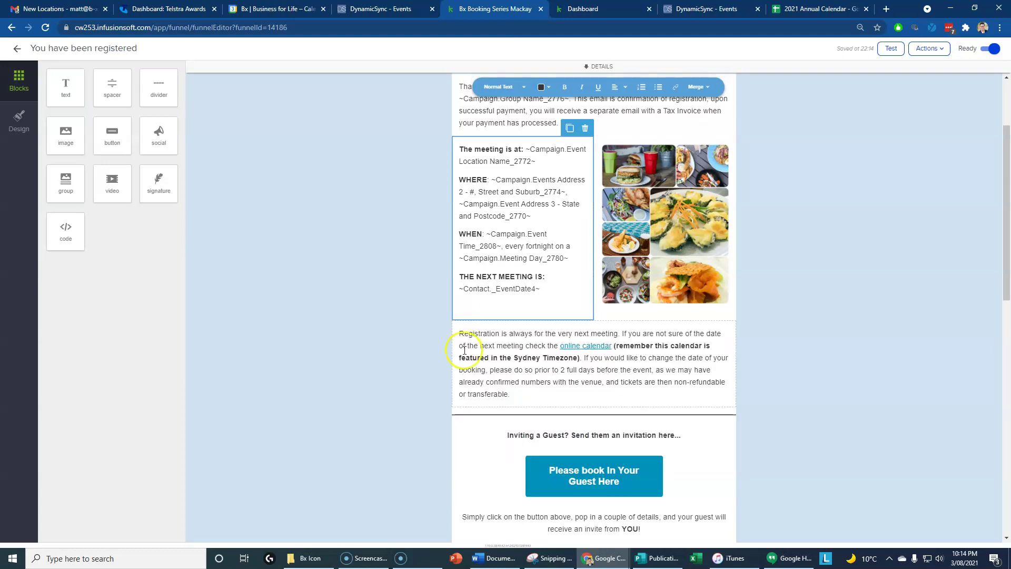
pyautogui.click(459, 334)
pyautogui.hotkey('ctrl', 'v')
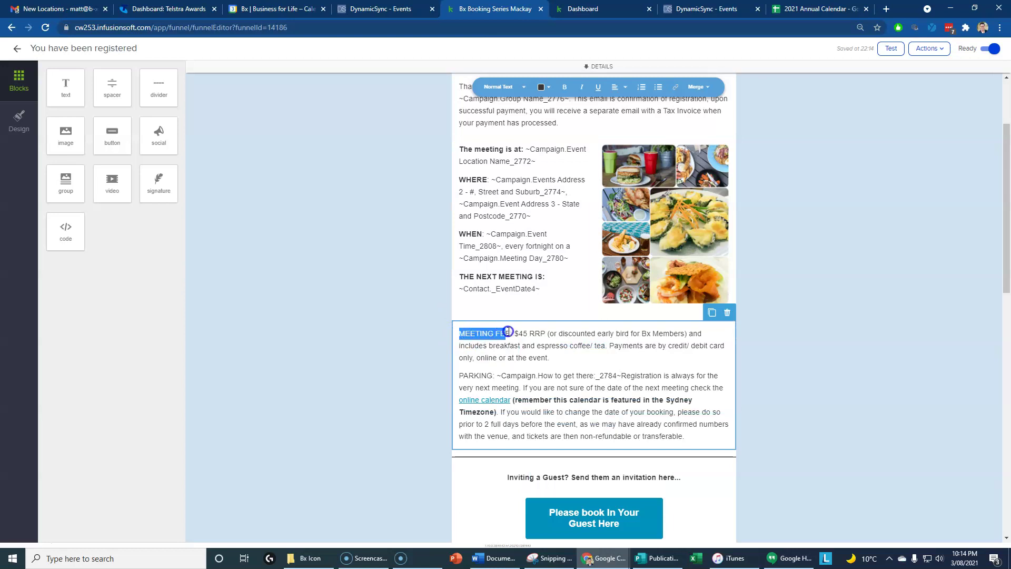
# - Make the moved MEETING FEE label bold and replace the PARKING label with "HOW TO GET THERE:" in bold
pyautogui.hotkey('ctrl', 'b')
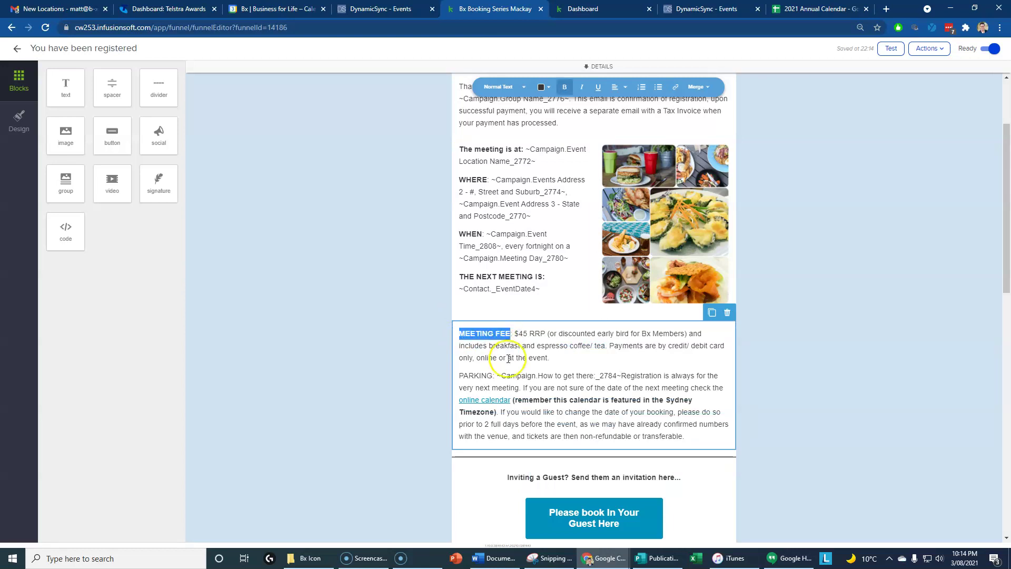
pyautogui.click(459, 375)
pyautogui.doubleClick(476, 374)
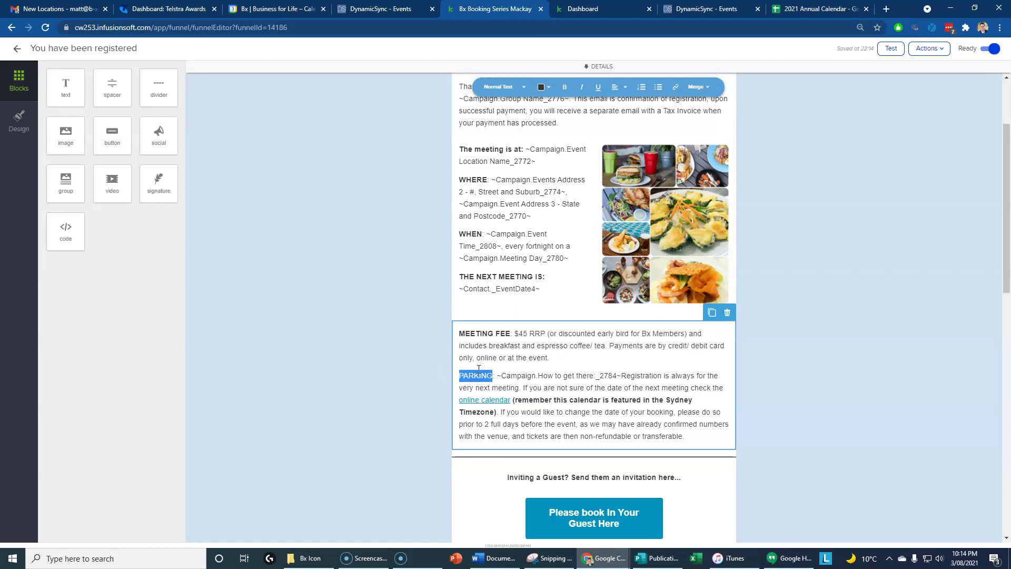
pyautogui.write('HOW TO GET')
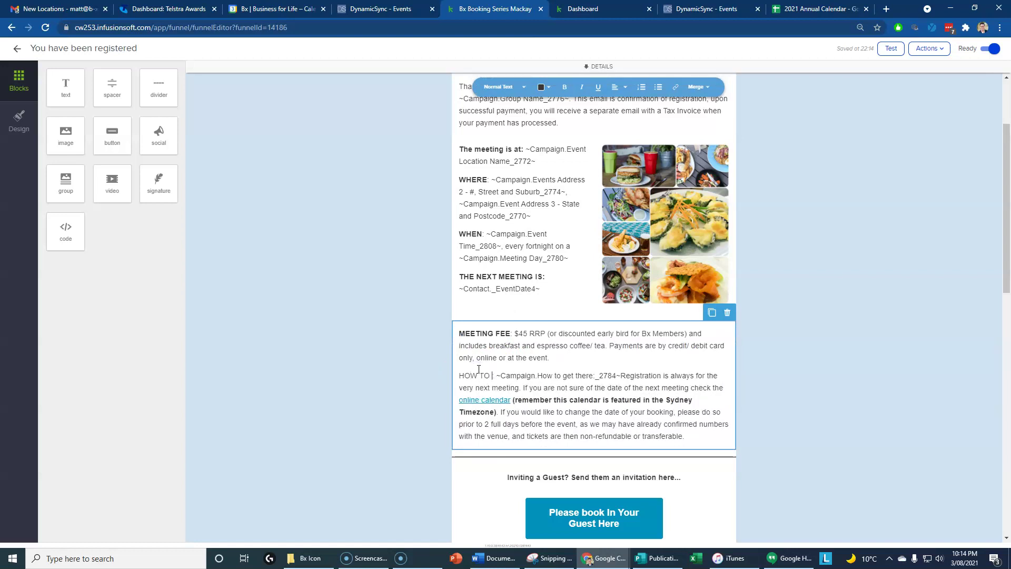
pyautogui.write(' THERE:')
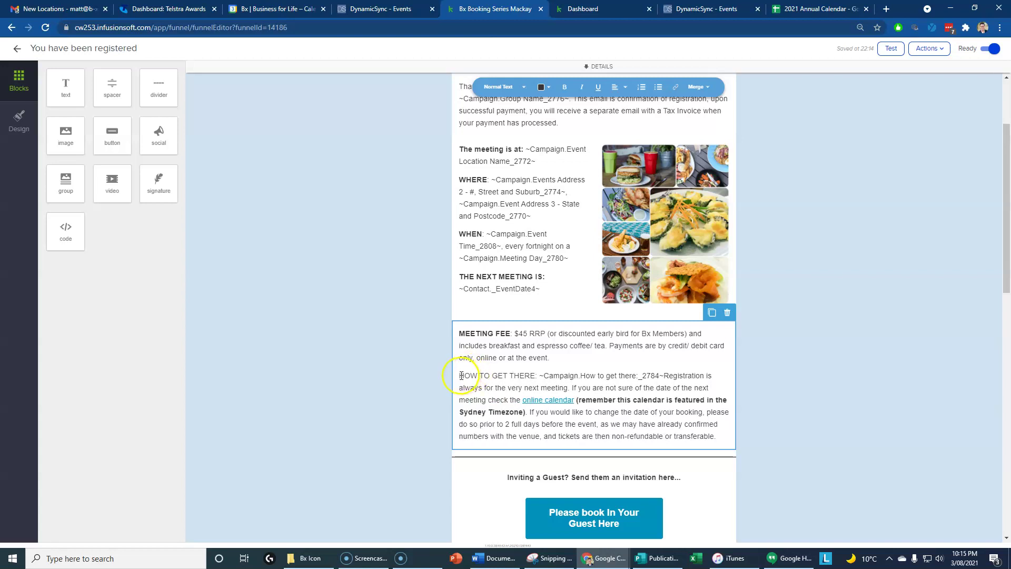
pyautogui.keyDown('shift'); pyautogui.click(460, 375); pyautogui.keyUp('shift')
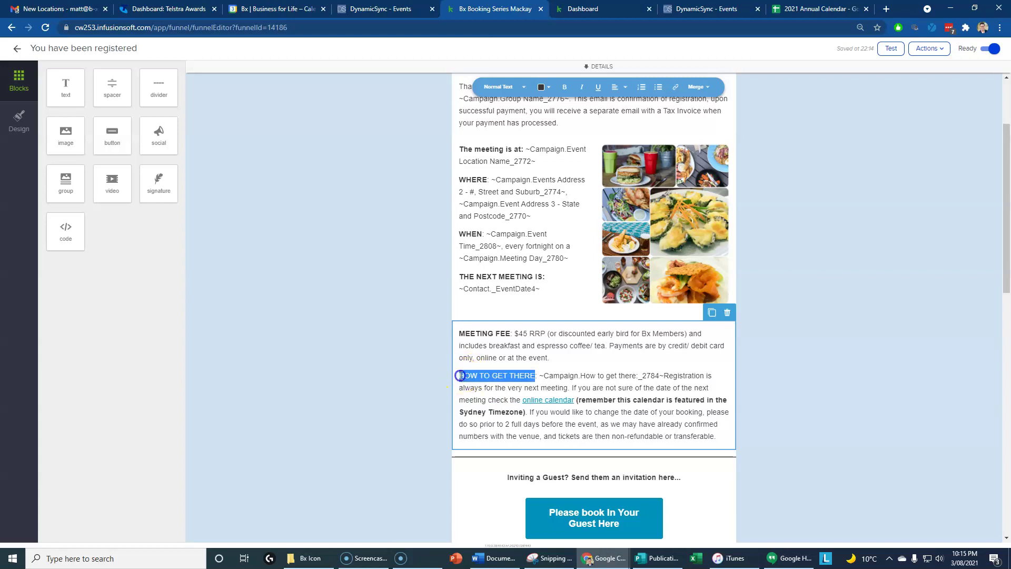
pyautogui.hotkey('ctrl', 'b')
pyautogui.click(462, 376)
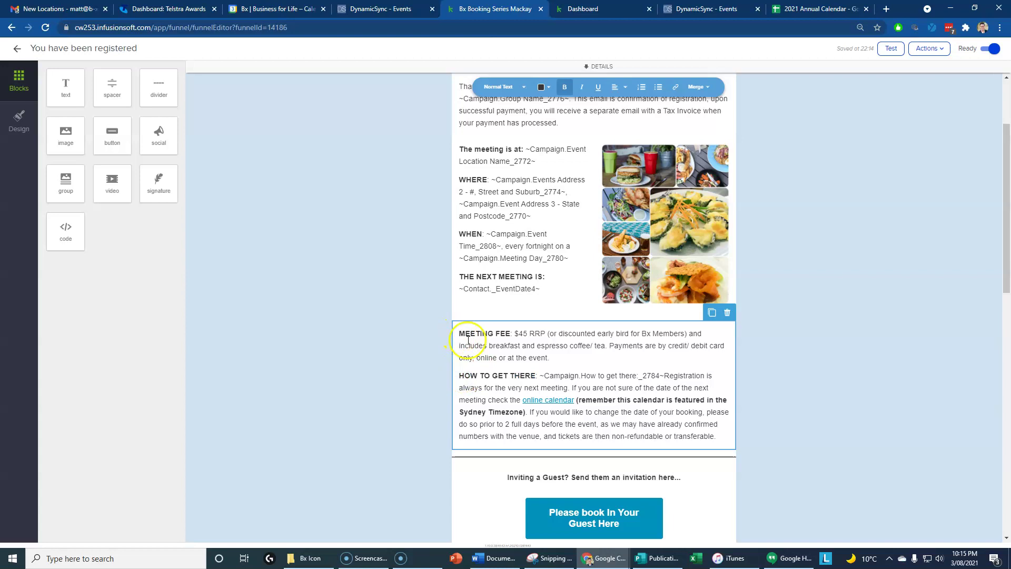
# - Color the HOW TO GET THERE label brand blue using a previously used hex color
pyautogui.moveTo(535, 376); pyautogui.dragTo(479, 376)
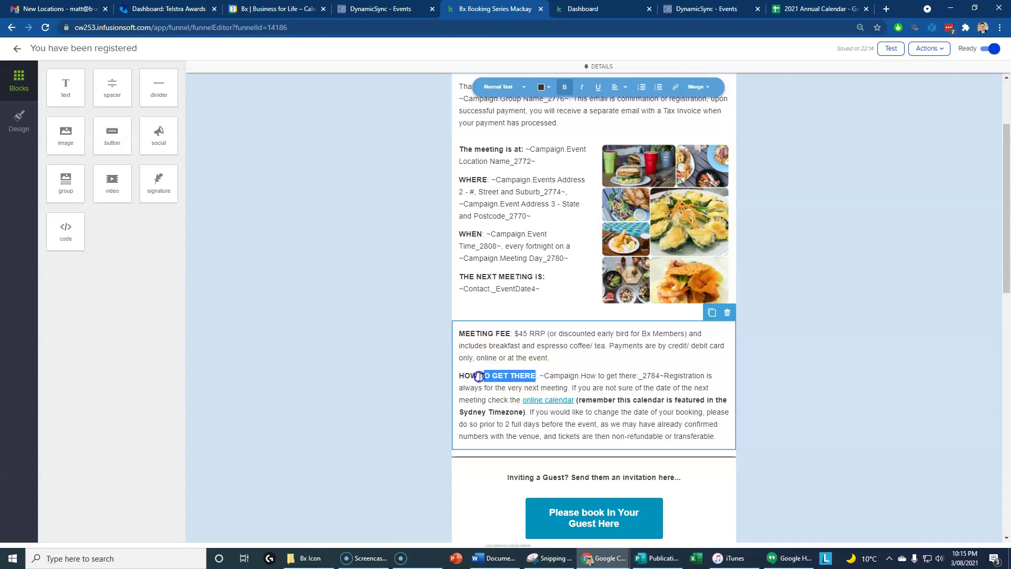
pyautogui.click(542, 87)
pyautogui.doubleClick(561, 183)
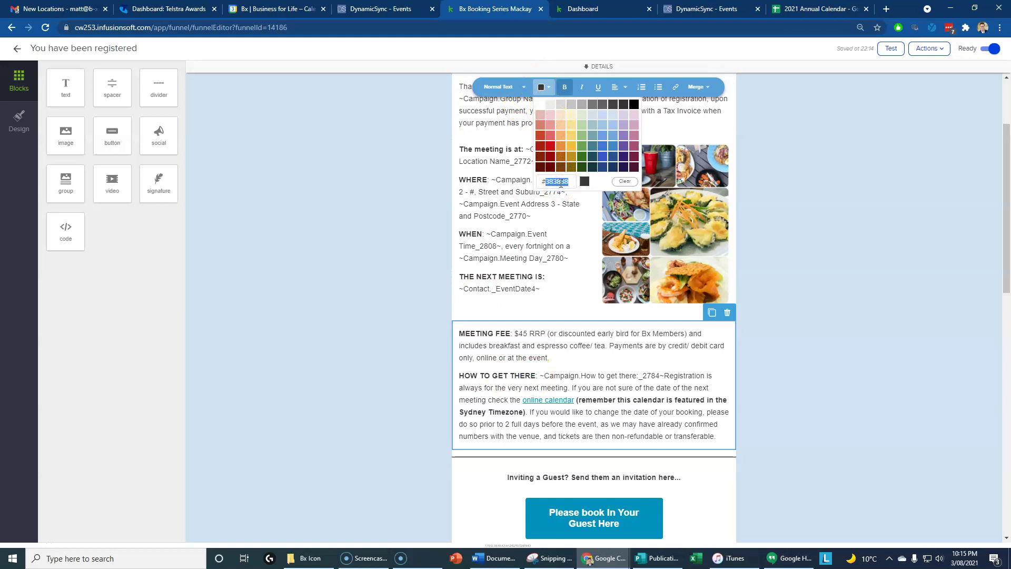
pyautogui.click(576, 219)
pyautogui.click(488, 412)
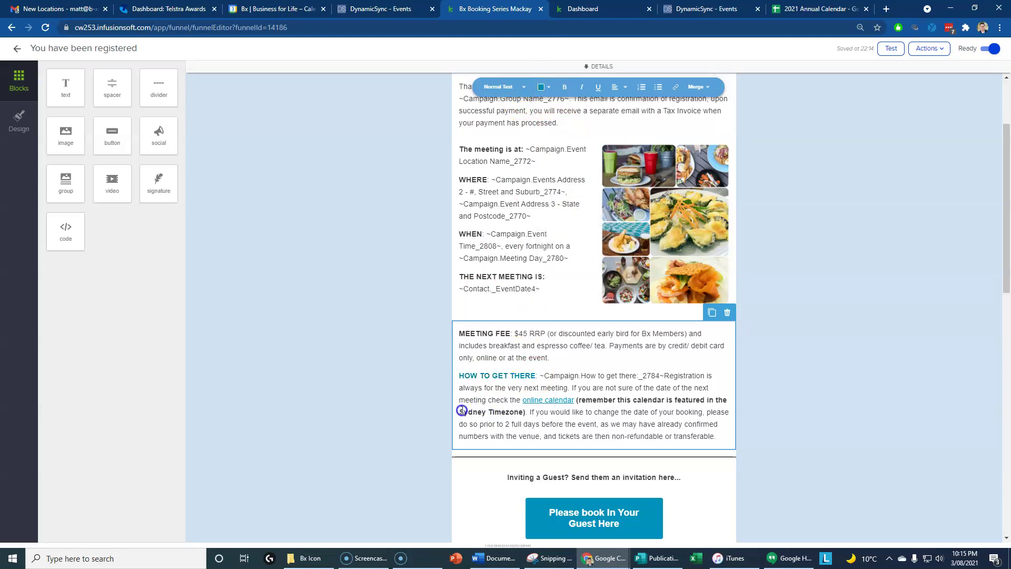
# - Set the text color of the MEETING FEE label to #0092bc
pyautogui.moveTo(464, 333); pyautogui.dragTo(511, 334)
pyautogui.click(542, 87)
pyautogui.click(553, 182)
pyautogui.write('0')
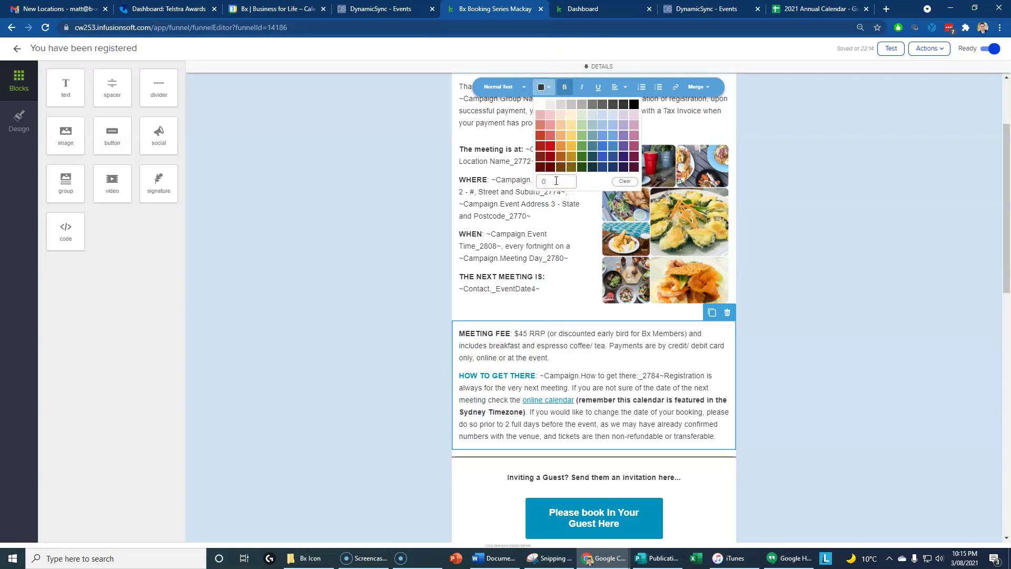
pyautogui.write('#0092bc')
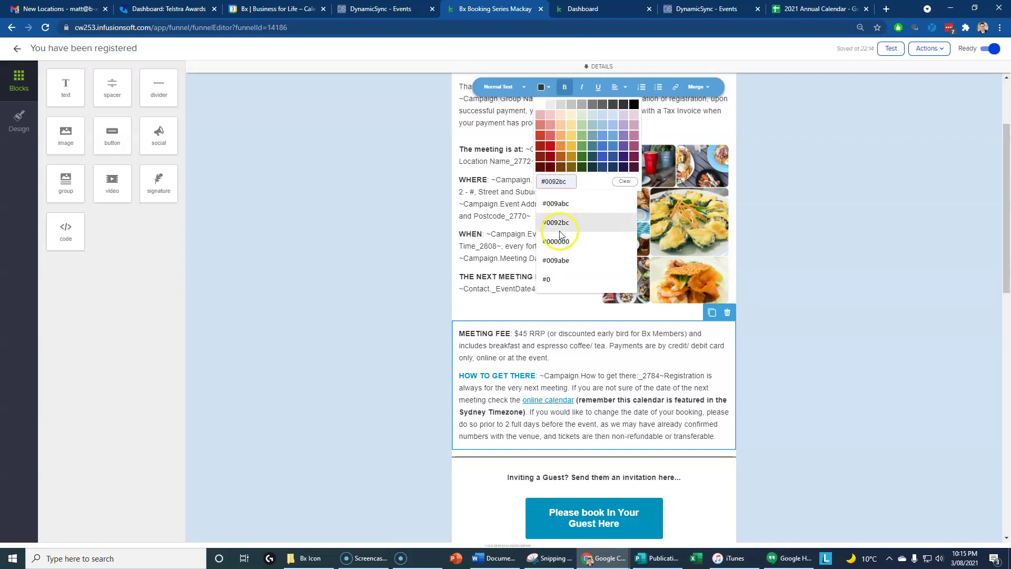
pyautogui.click(557, 222)
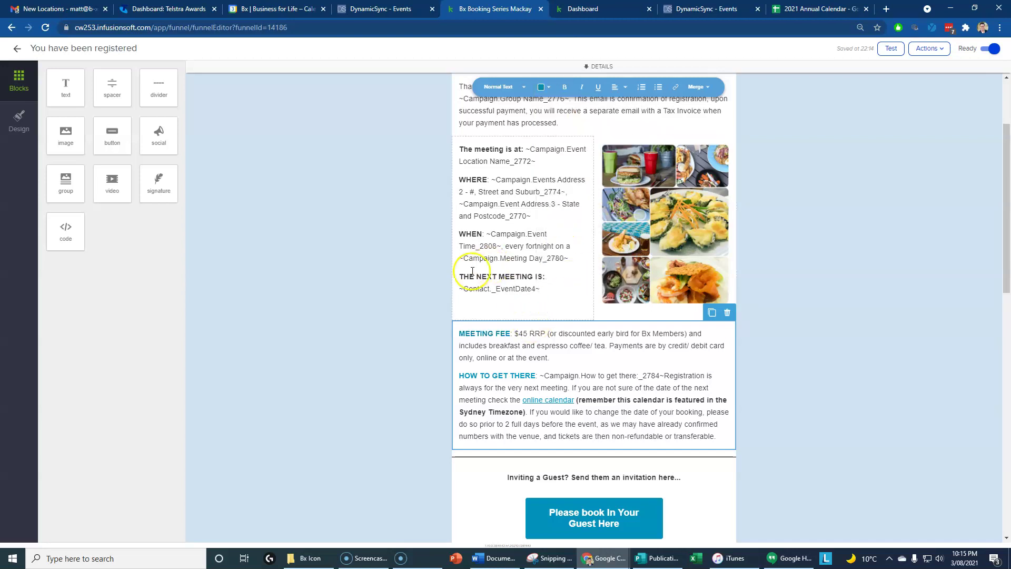
# - Color the "THE NEXT MEETING IS" label blue to match the MEETING FEE label
pyautogui.moveTo(461, 278); pyautogui.dragTo(546, 277)
pyautogui.click(545, 87)
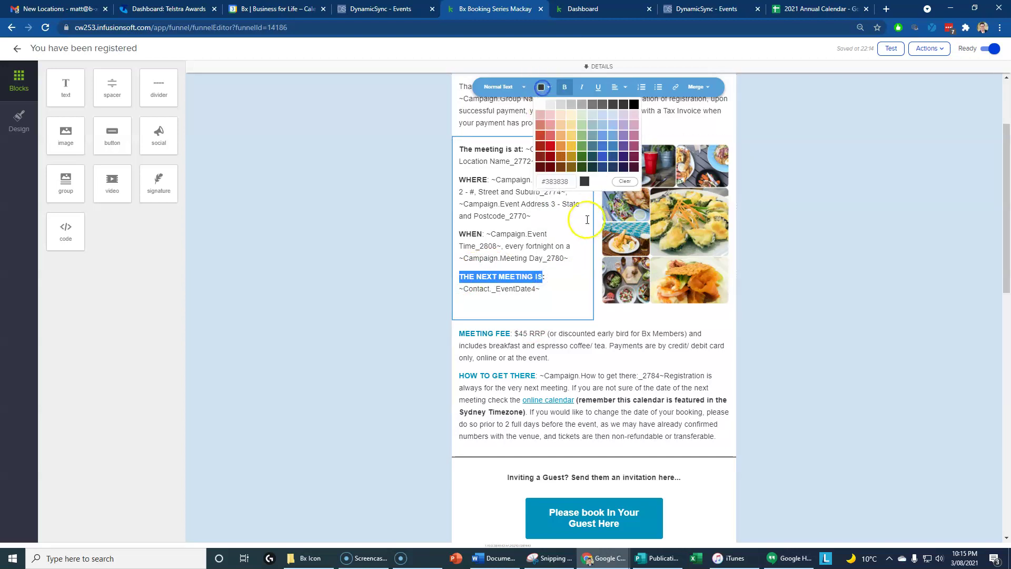
pyautogui.click(558, 182)
pyautogui.click(569, 203)
# - Apply the same blue text color to the WHEN and WHERE labels in the meeting details
pyautogui.doubleClick(471, 234)
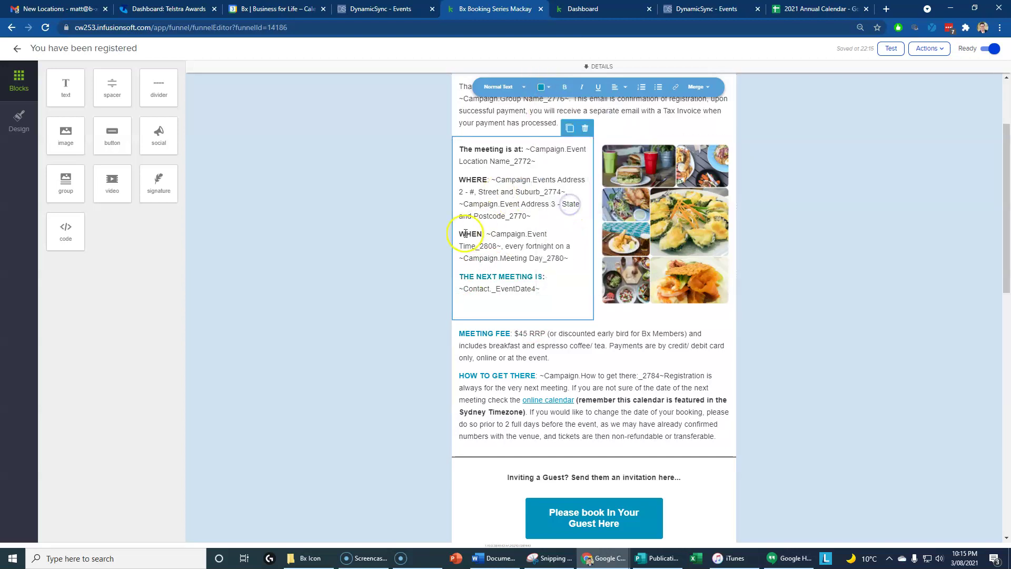
pyautogui.click(542, 87)
pyautogui.click(557, 181)
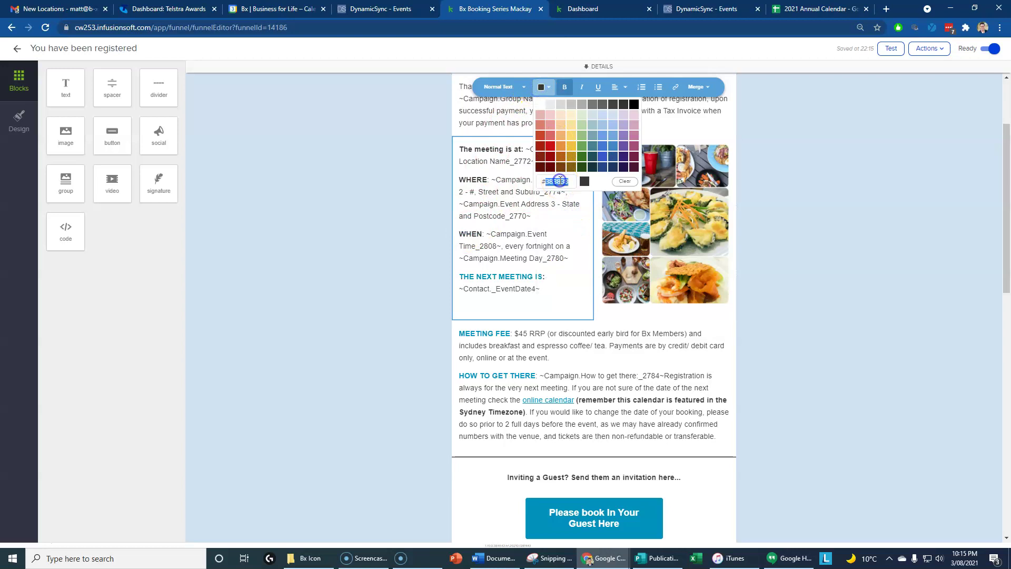
pyautogui.click(558, 224)
pyautogui.doubleClick(473, 180)
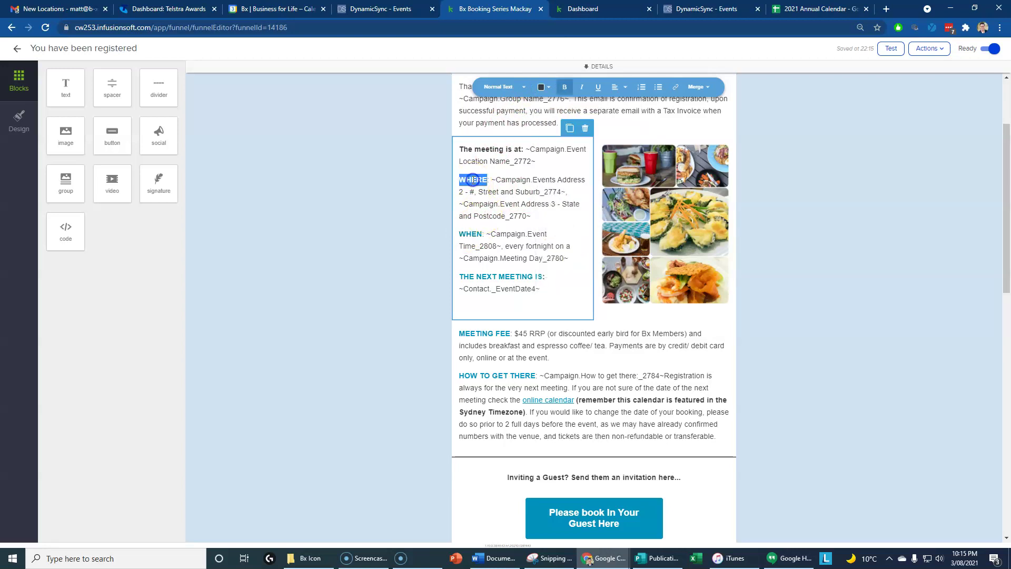
pyautogui.click(542, 88)
pyautogui.click(559, 182)
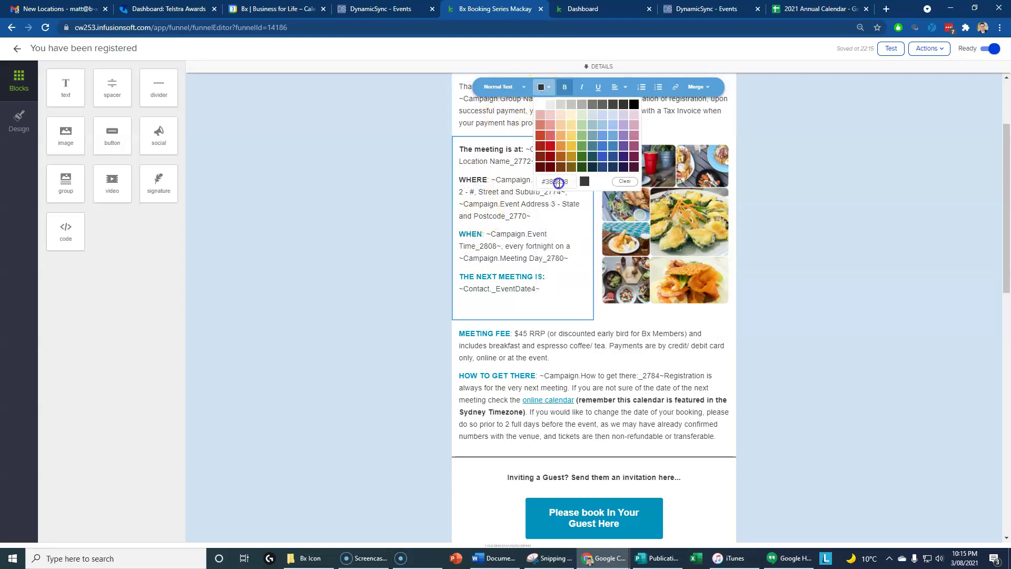
pyautogui.click(560, 222)
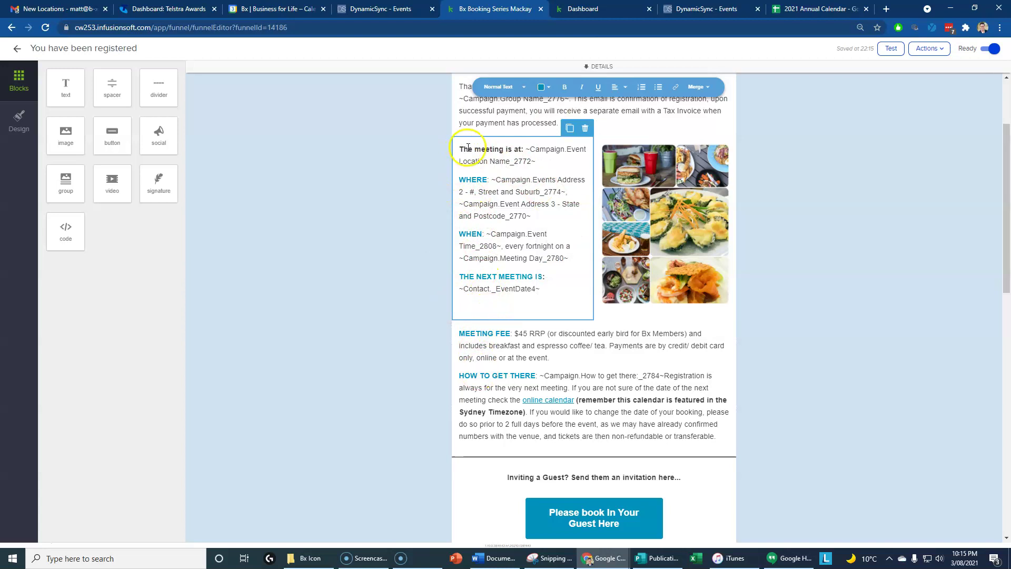
# - Rewrite the bold "The meeting is at" label in capitals as "THE MEETING IS AT:"
pyautogui.moveTo(519, 149); pyautogui.dragTo(522, 150)
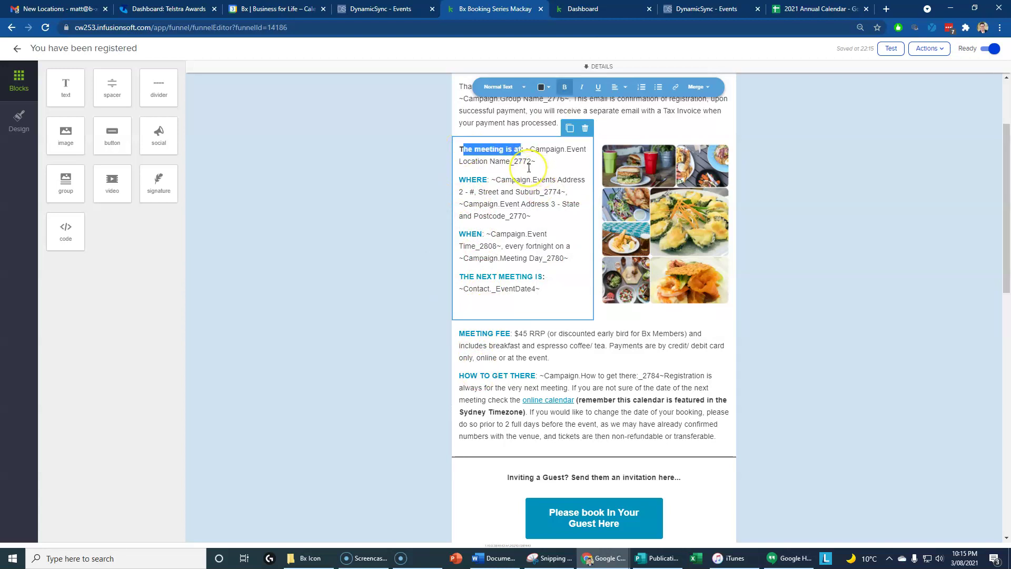
pyautogui.write('HE MEE')
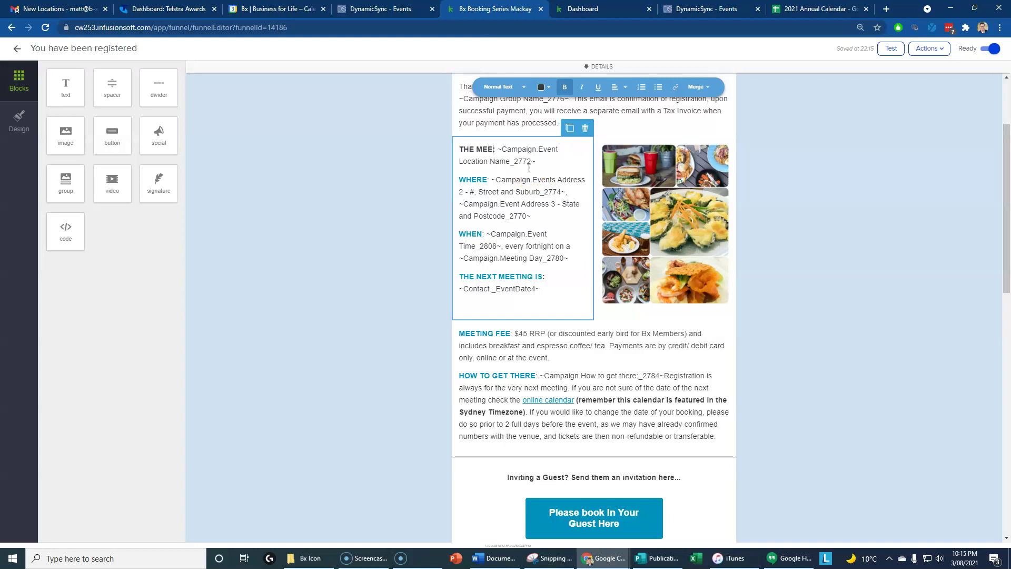
pyautogui.write('TING IS AT:')
# - Color the "THE MEETING IS AT:" label the same blue as the other labels and toggle off its bold
pyautogui.moveTo(459, 149); pyautogui.dragTo(501, 148)
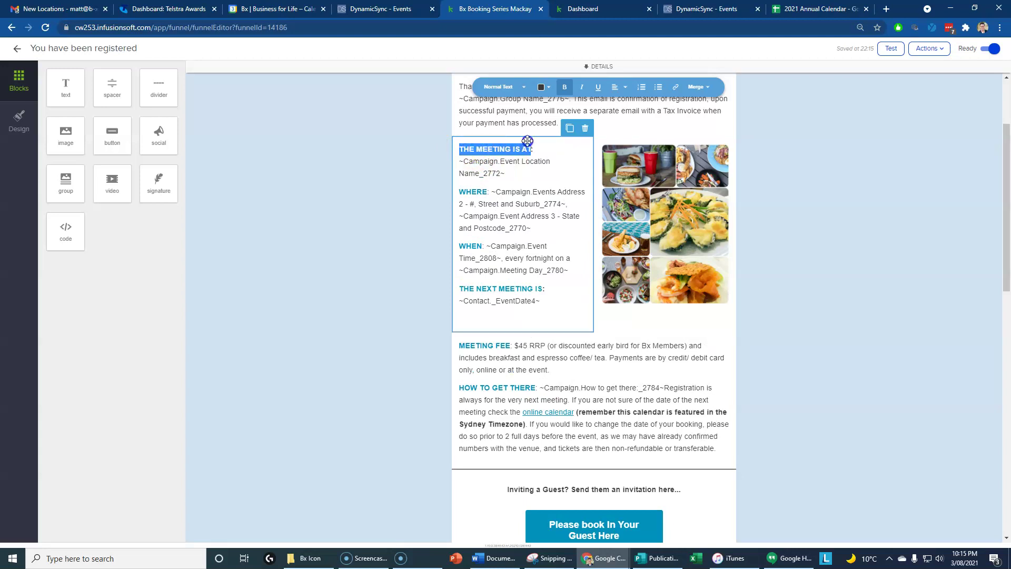
pyautogui.click(542, 87)
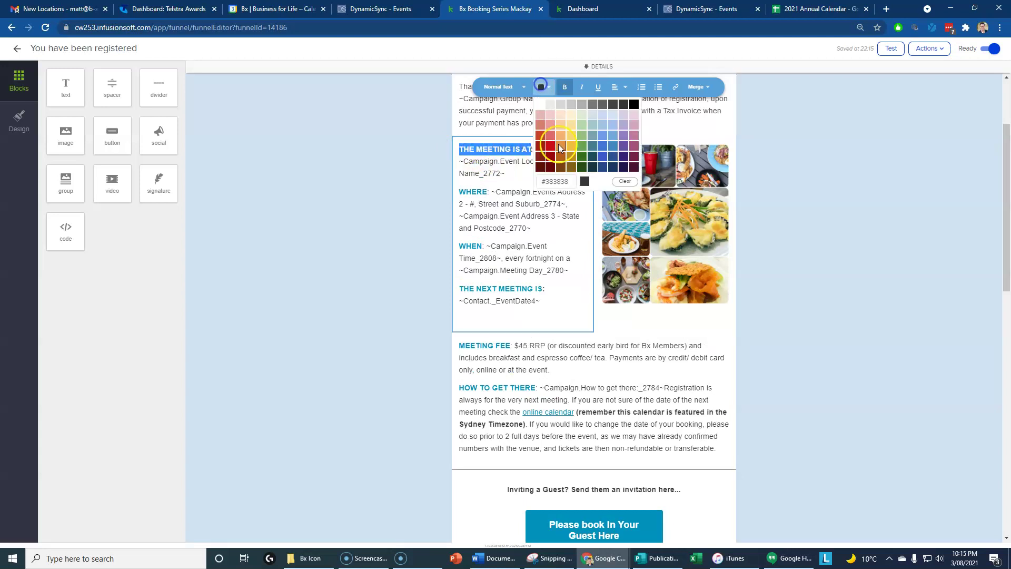
pyautogui.click(558, 181)
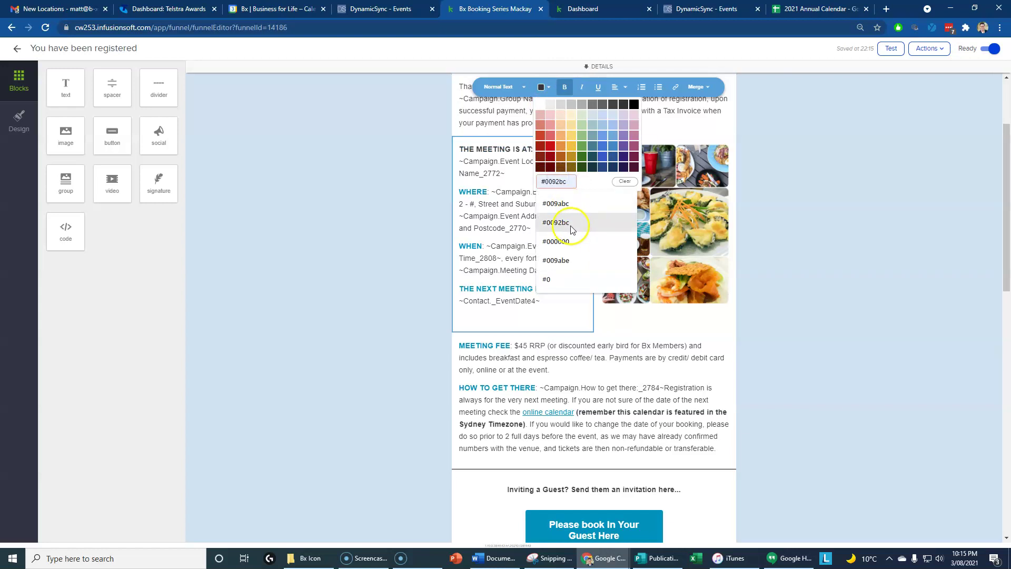
pyautogui.click(558, 206)
pyautogui.click(544, 151)
pyautogui.hotkey('ctrl', 'b')
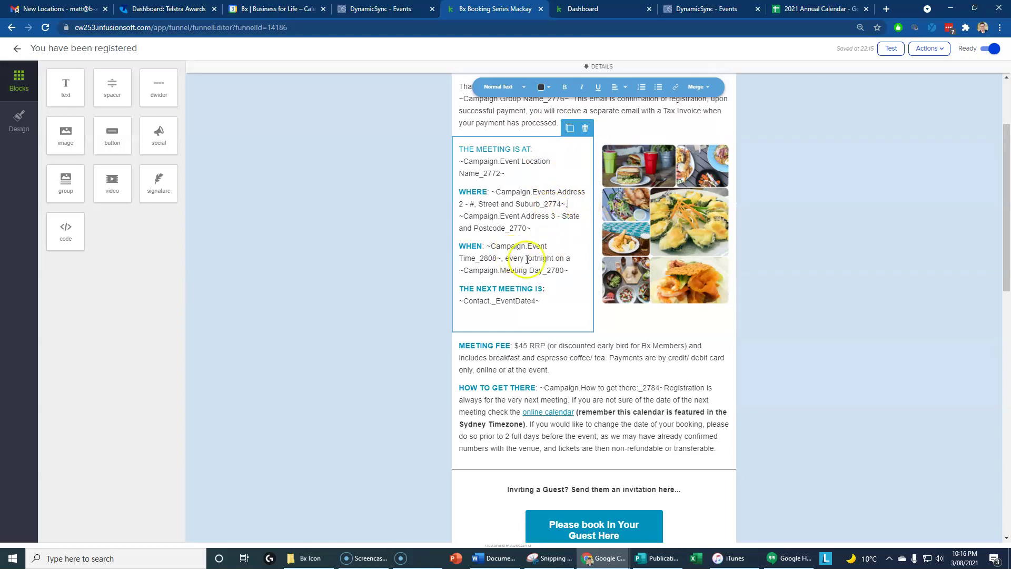
# - Unbold only the colon after "THE NEXT MEETING IS" and remove the blank line below the event date merge field
pyautogui.click(552, 290)
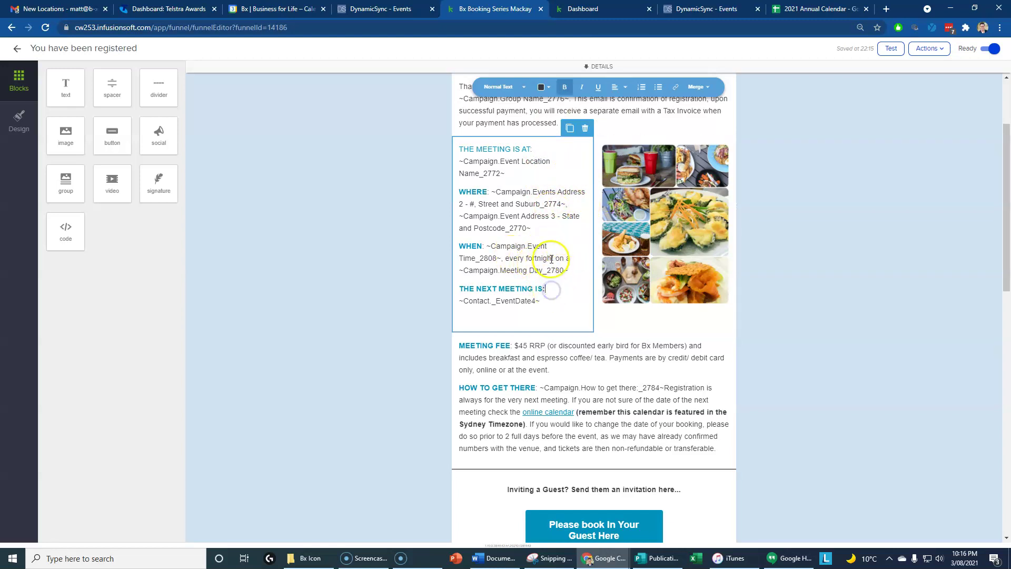
pyautogui.hotkey('ctrl', 'b')
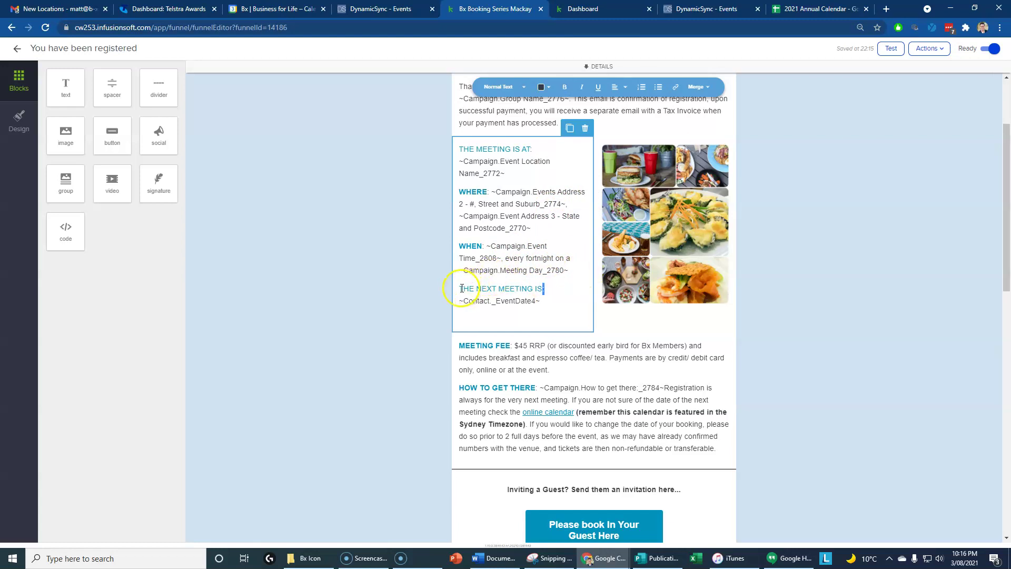
pyautogui.moveTo(461, 288); pyautogui.dragTo(532, 287)
pyautogui.hotkey('ctrl', 'b')
pyautogui.click(544, 300)
pyautogui.press('Return')
pyautogui.press('BackSpace')
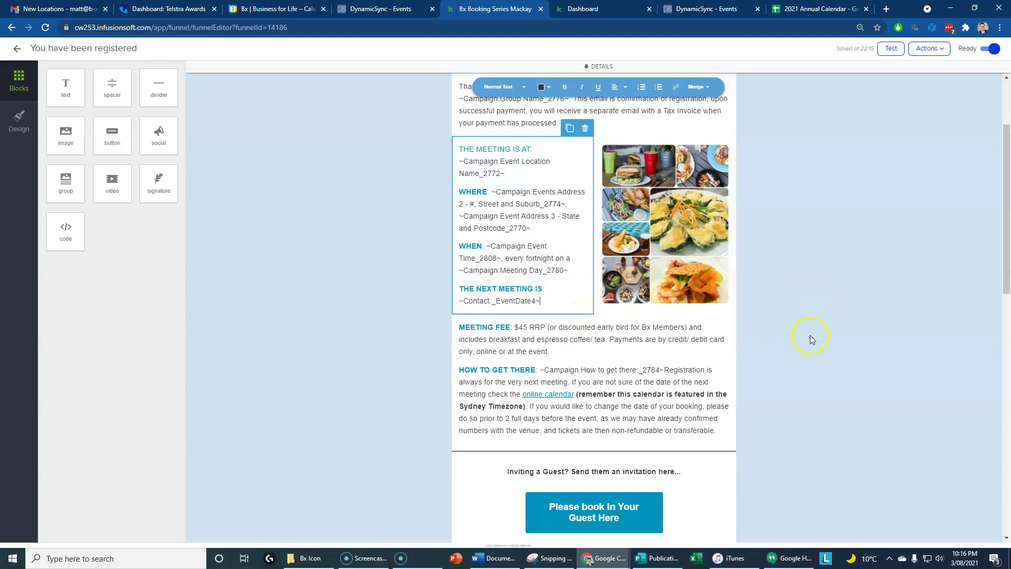
# - Slightly enlarge the food photo collage beside the meeting details
pyautogui.click(675, 263)
pyautogui.moveTo(144, 167); pyautogui.dragTo(150, 167)
pyautogui.click(483, 243)
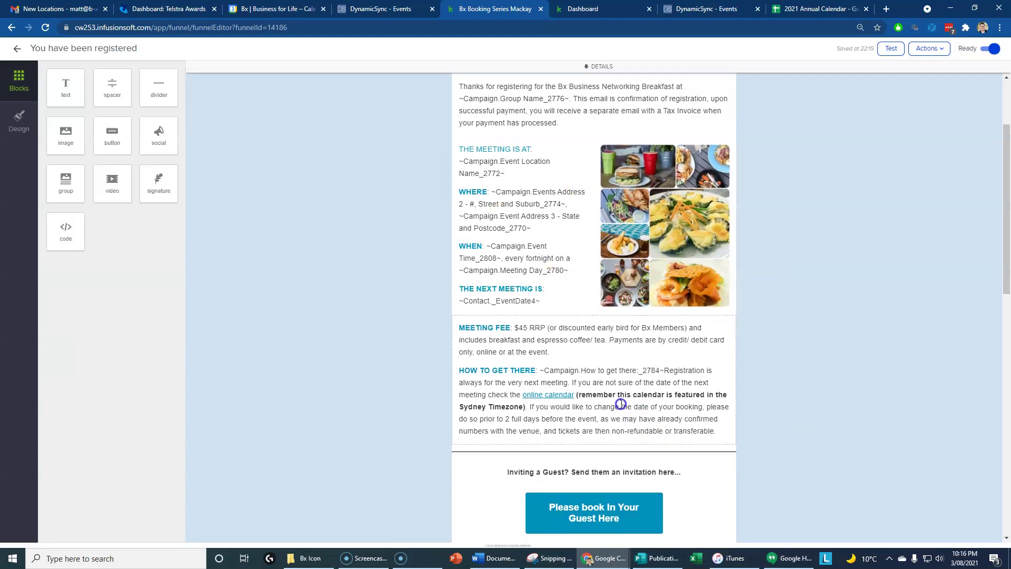
# - Review the email's meeting details and check which address the "online calendar" link points to
pyautogui.scroll(-2, 621, 404)
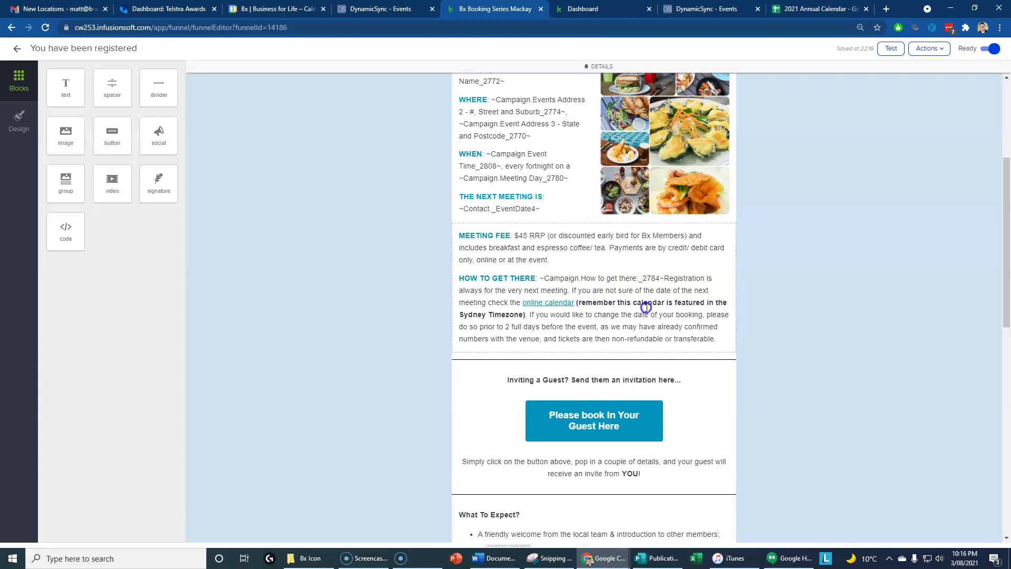
pyautogui.click(666, 330)
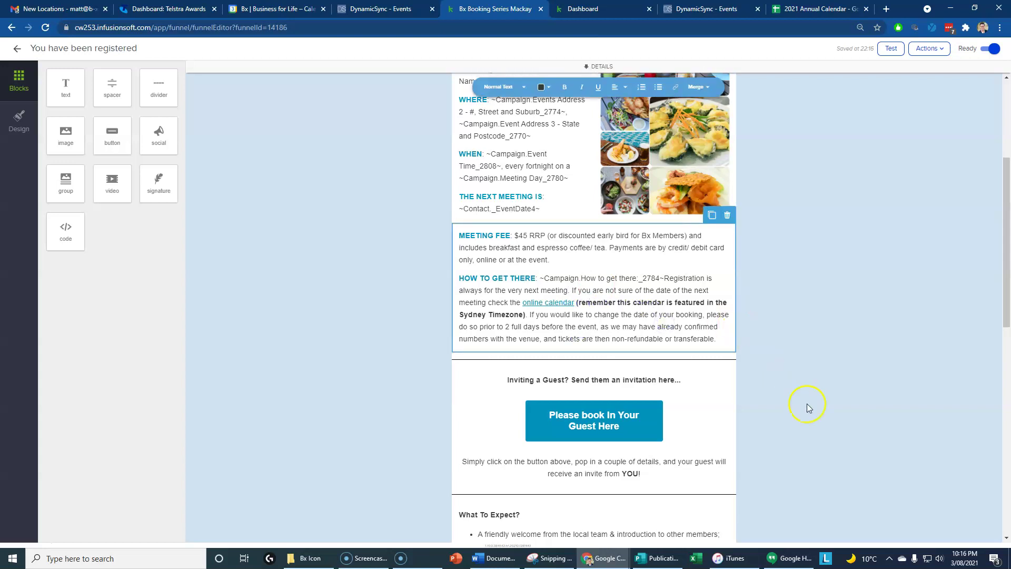
pyautogui.scroll(4, 805, 356)
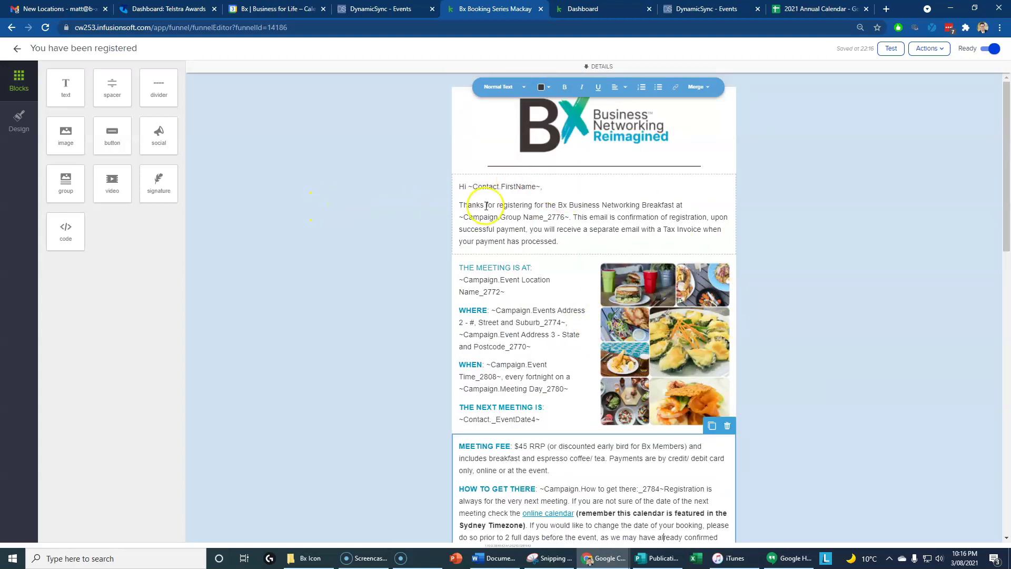
pyautogui.scroll(-4, 835, 334)
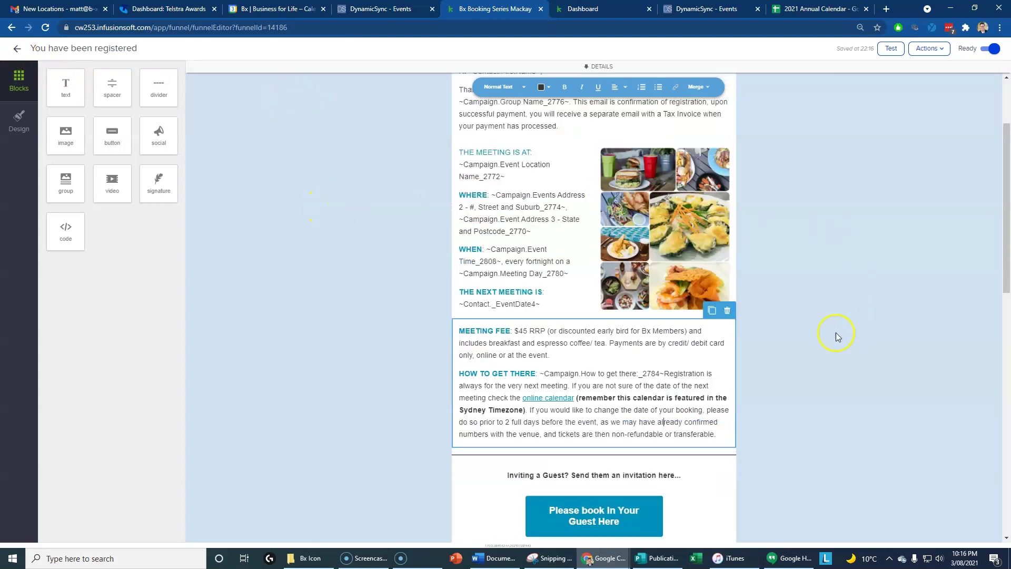
pyautogui.click(557, 302)
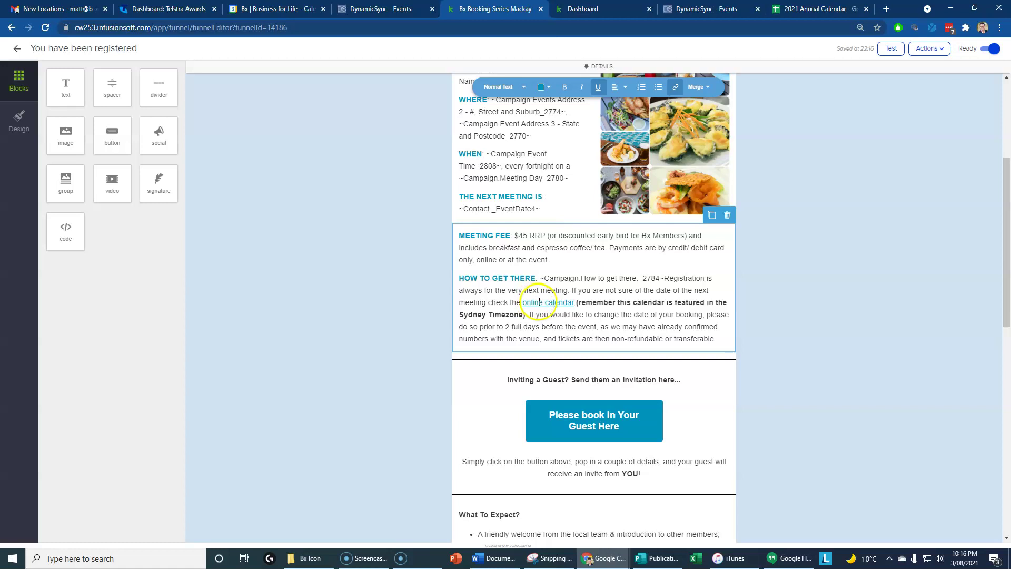
pyautogui.click(675, 89)
pyautogui.click(675, 89)
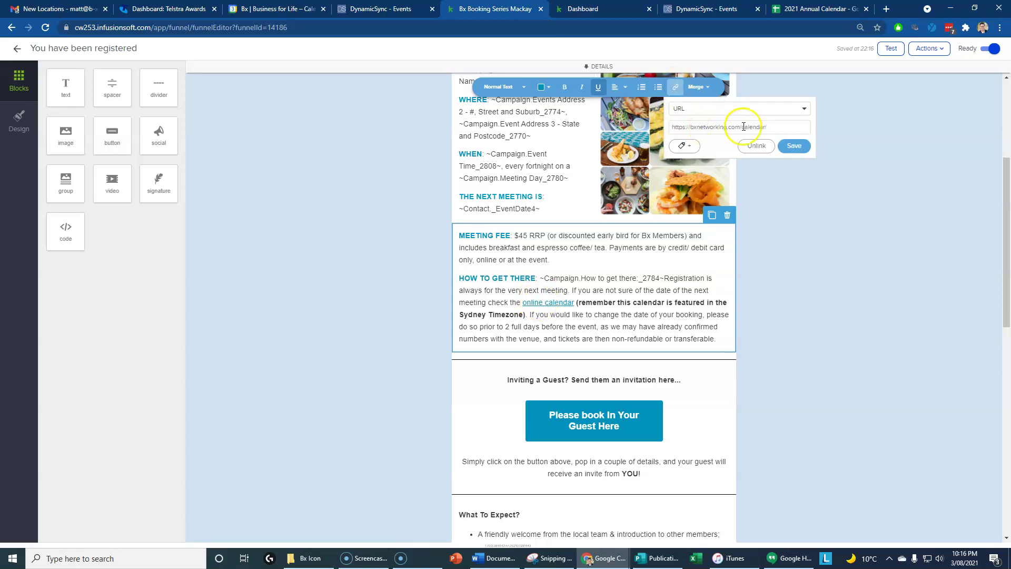
pyautogui.click(652, 315)
# - Open the Bx Website Information spreadsheet in a new browser tab and go to its "Calendar Links for Website" sheet
pyautogui.click(886, 9)
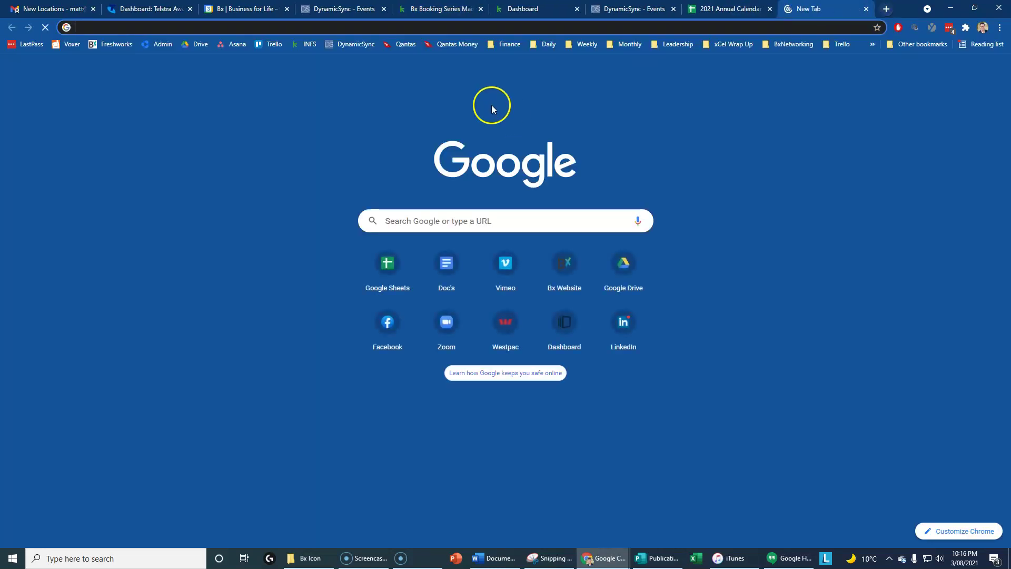
pyautogui.click(302, 30)
pyautogui.write('WEBSIT')
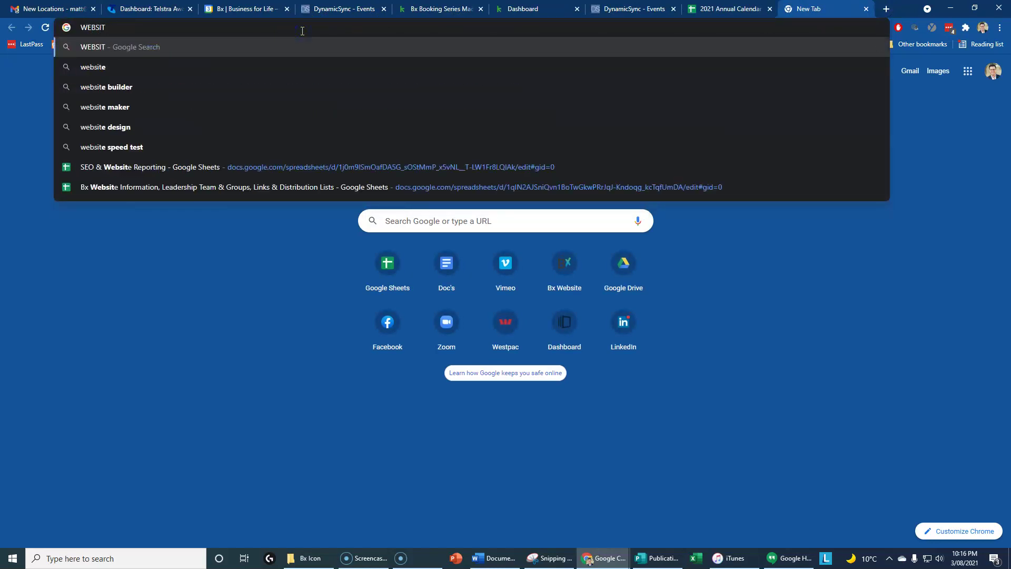
pyautogui.press('Up')
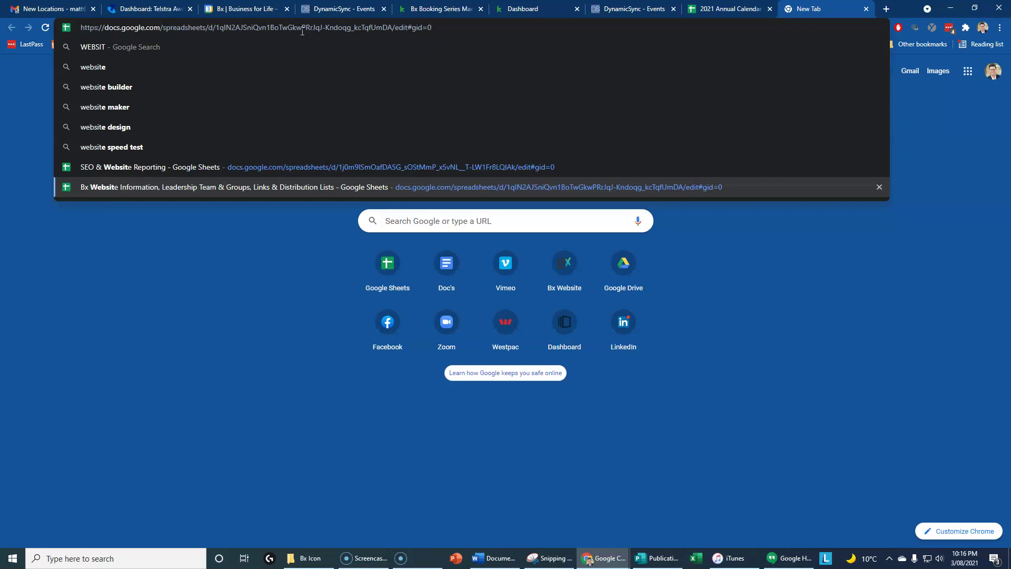
pyautogui.press('Return')
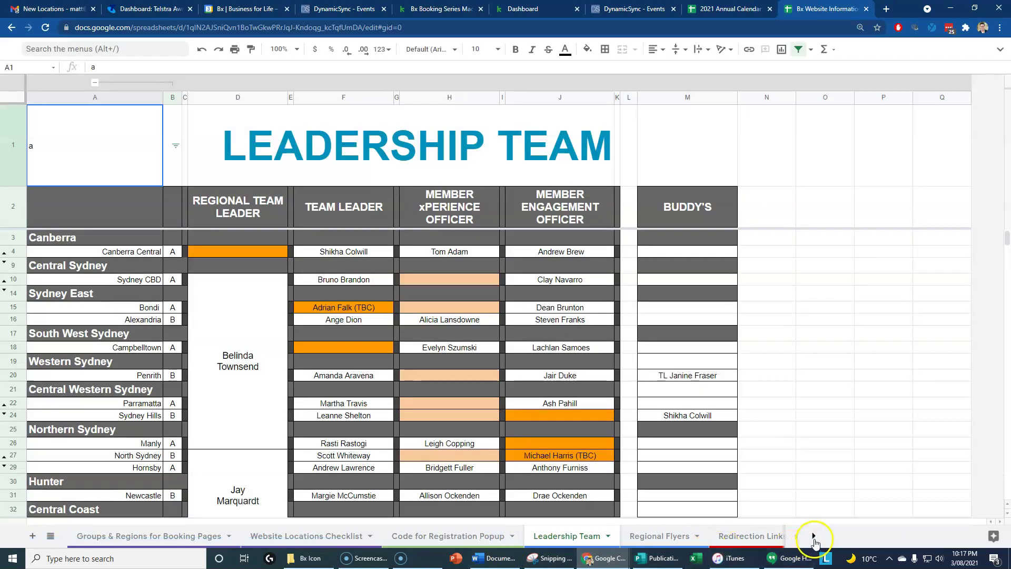
pyautogui.click(814, 537)
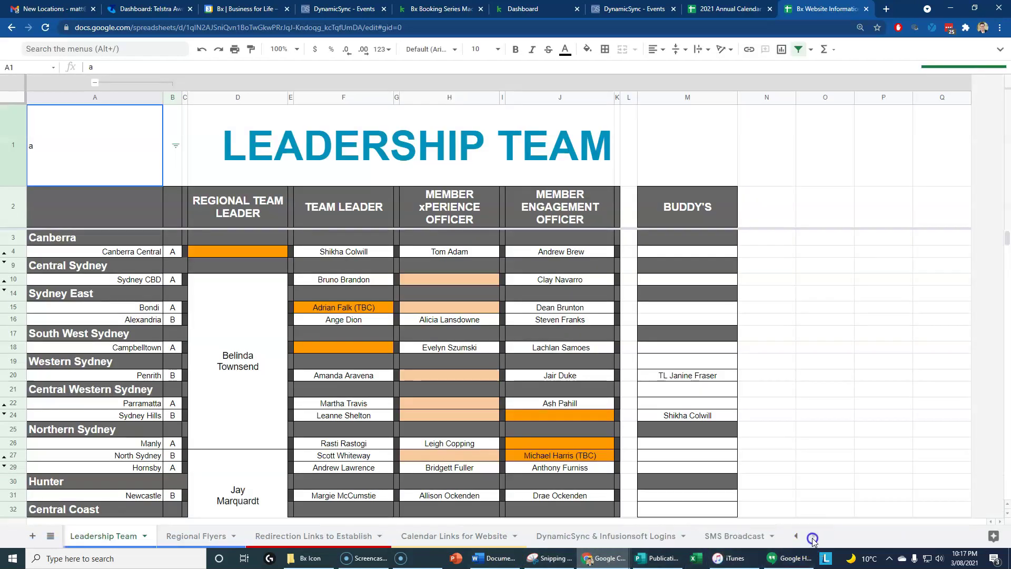
pyautogui.click(808, 539)
pyautogui.click(814, 536)
pyautogui.click(502, 538)
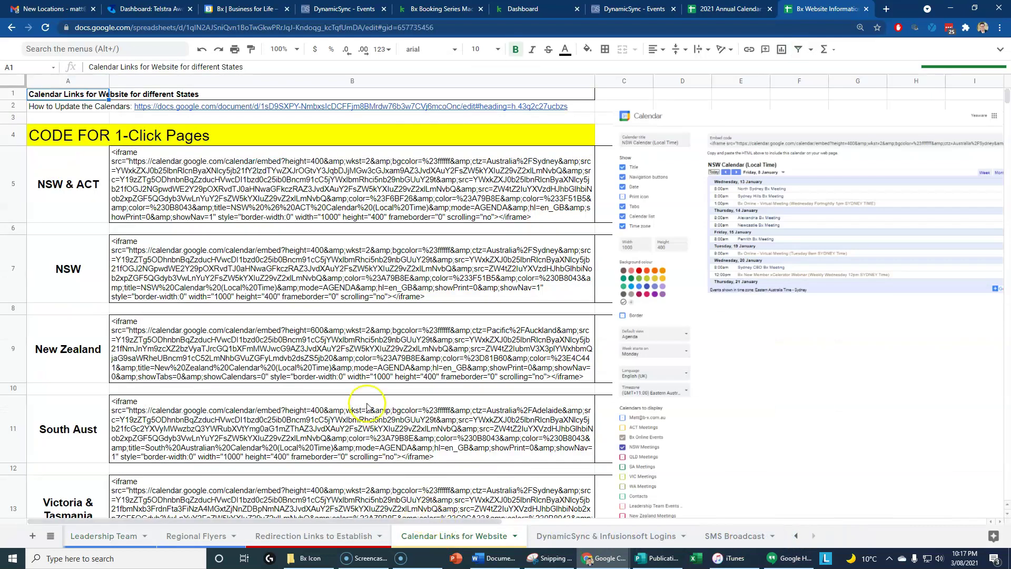
pyautogui.scroll(-8, 265, 428)
pyautogui.scroll(-5, 265, 427)
pyautogui.scroll(10, 265, 428)
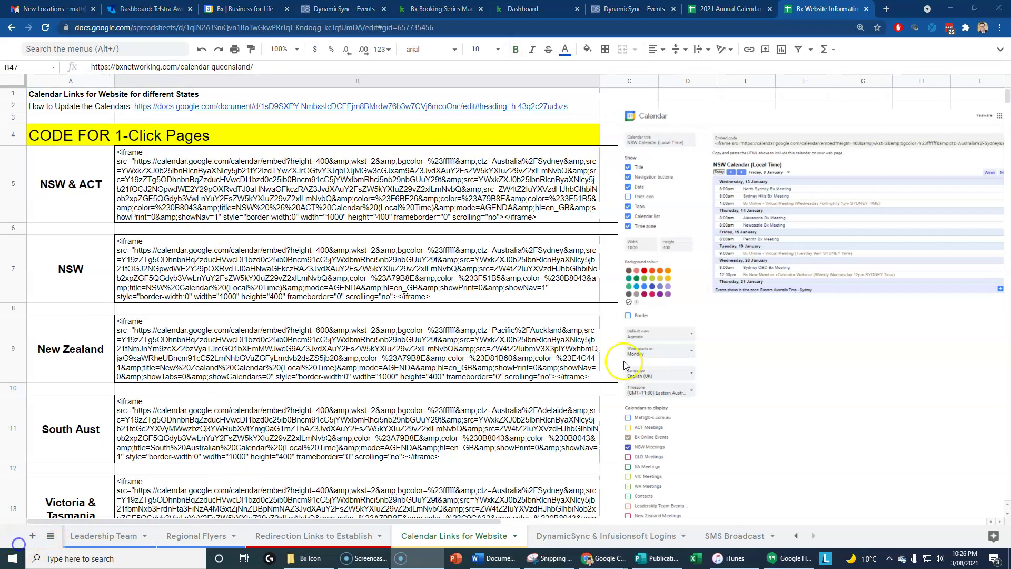
pyautogui.scroll(-5, 443, 290)
pyautogui.scroll(-15, 442, 289)
pyautogui.scroll(6, 321, 319)
pyautogui.scroll(-3, 417, 335)
pyautogui.click(190, 359)
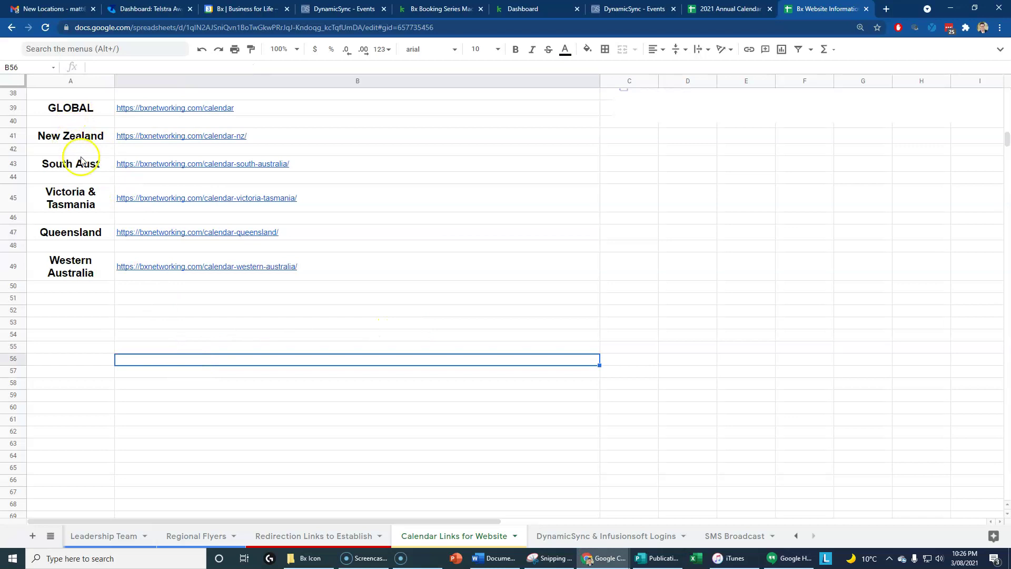
pyautogui.click(144, 233)
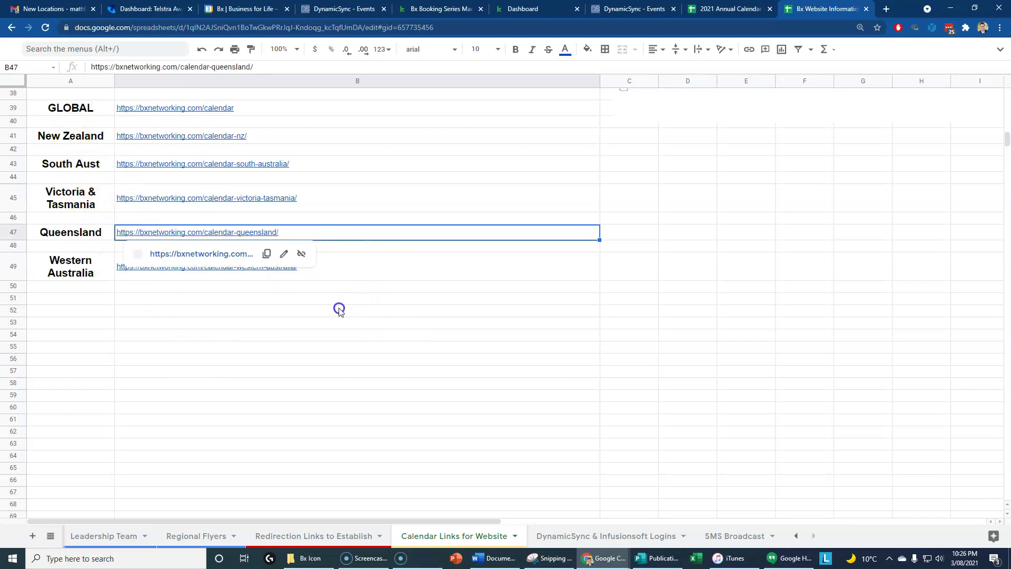
pyautogui.hotkey('ctrl', 'c')
pyautogui.click(461, 333)
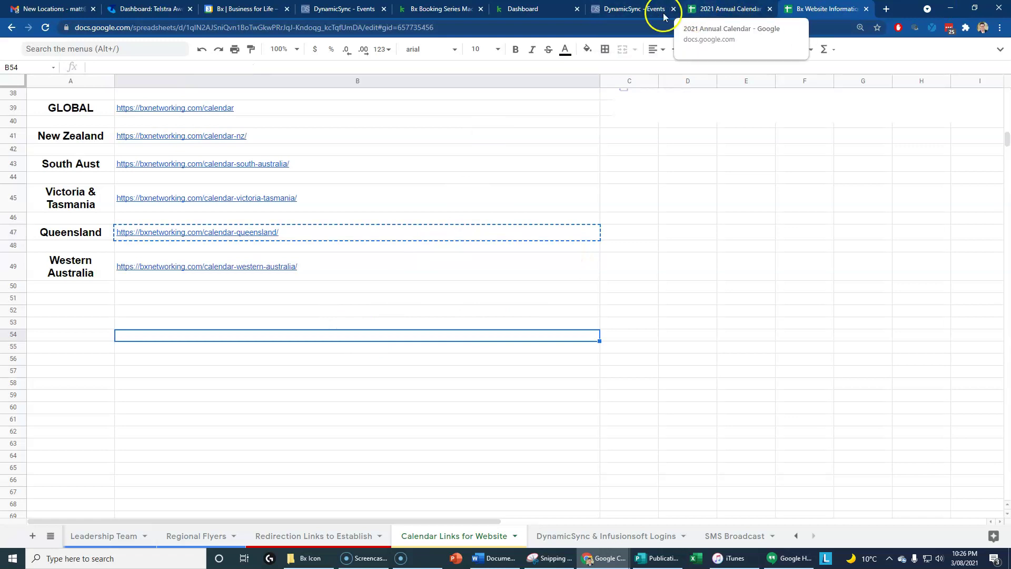
pyautogui.click(429, 10)
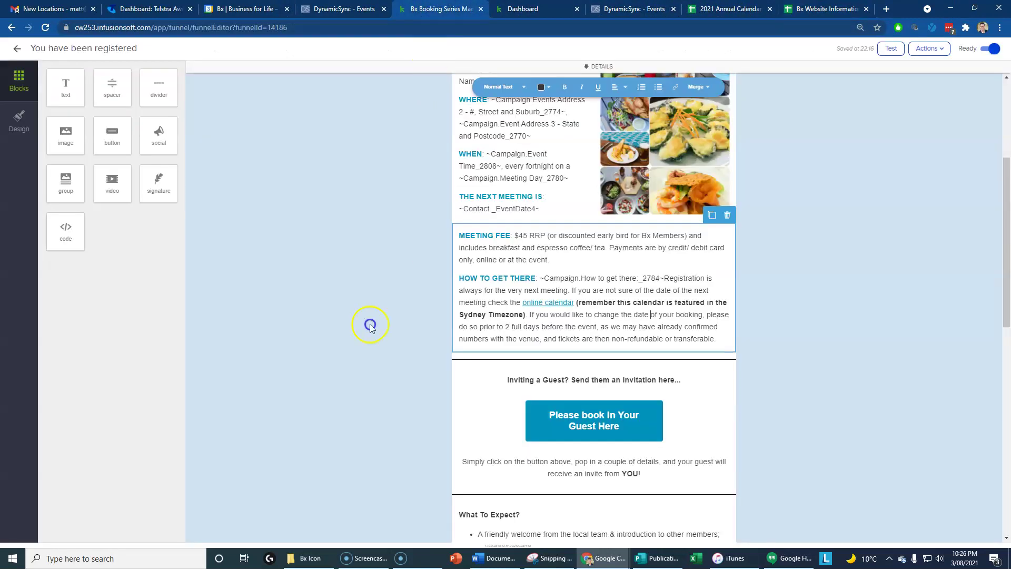
pyautogui.click(550, 302)
pyautogui.moveTo(522, 304); pyautogui.dragTo(558, 304)
pyautogui.click(680, 91)
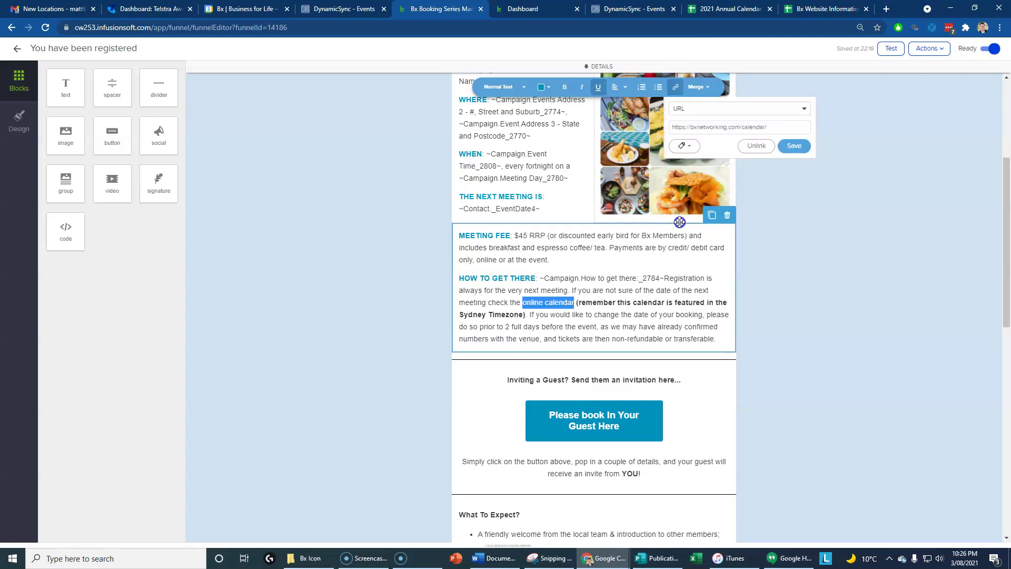
pyautogui.click(742, 128)
pyautogui.hotkey('ctrl', 'a')
pyautogui.hotkey('ctrl', 'v')
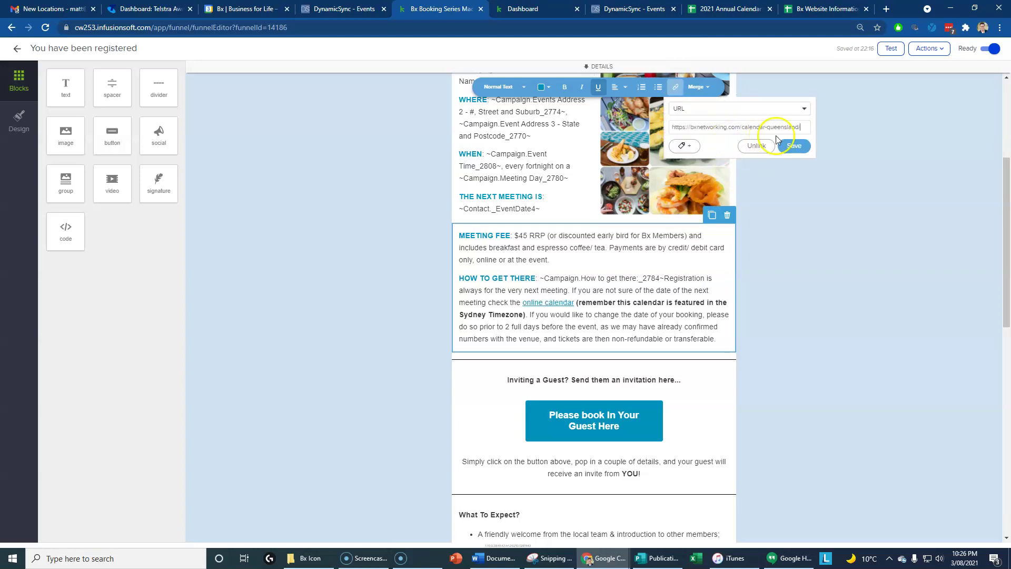
pyautogui.click(795, 145)
# - Delete the bold Sydney Timezone note after "online calendar" and start a new paragraph at "If you would like to change the date"
pyautogui.click(633, 327)
pyautogui.moveTo(577, 302); pyautogui.dragTo(565, 313)
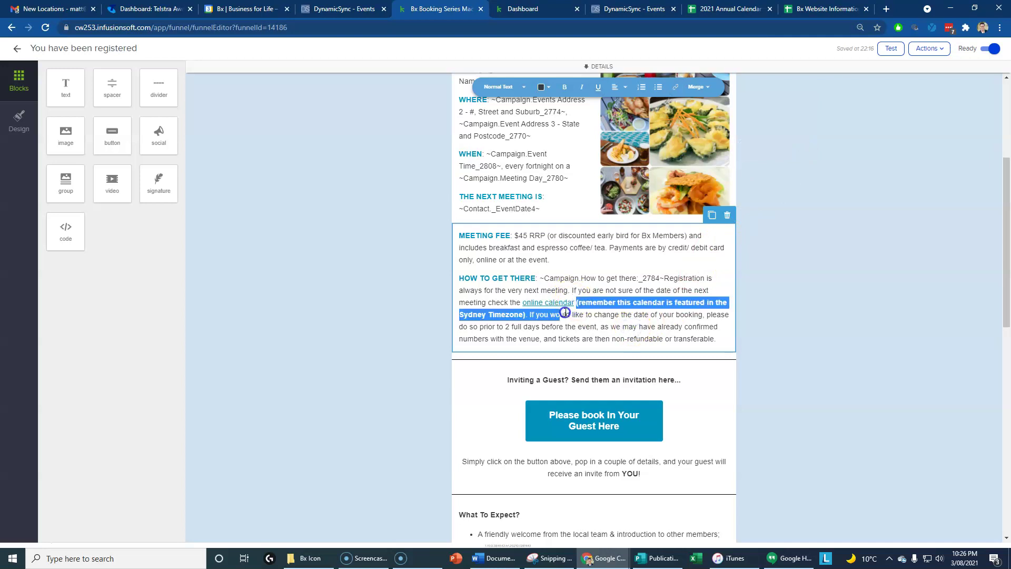
pyautogui.press('BackSpace')
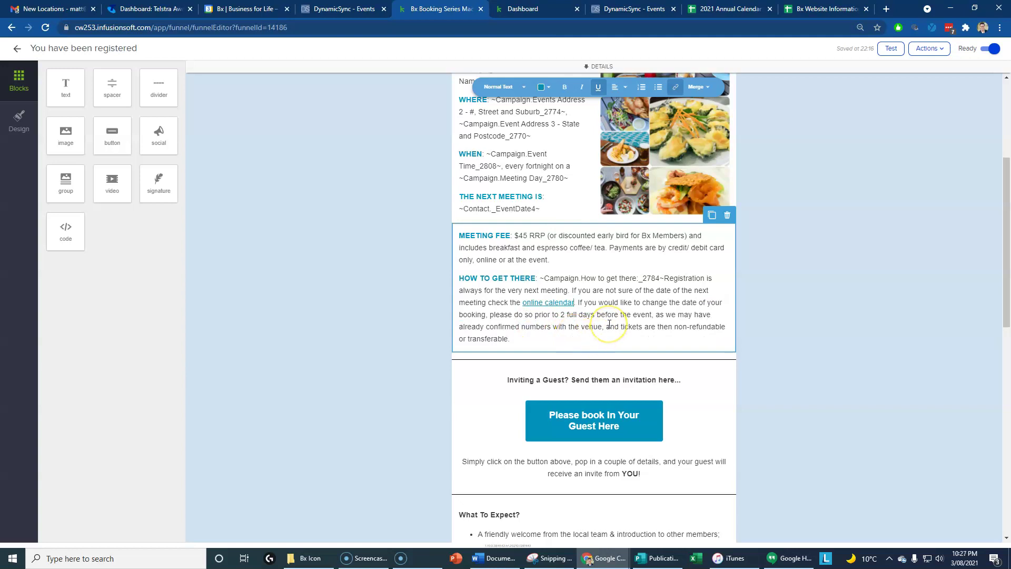
pyautogui.click(579, 302)
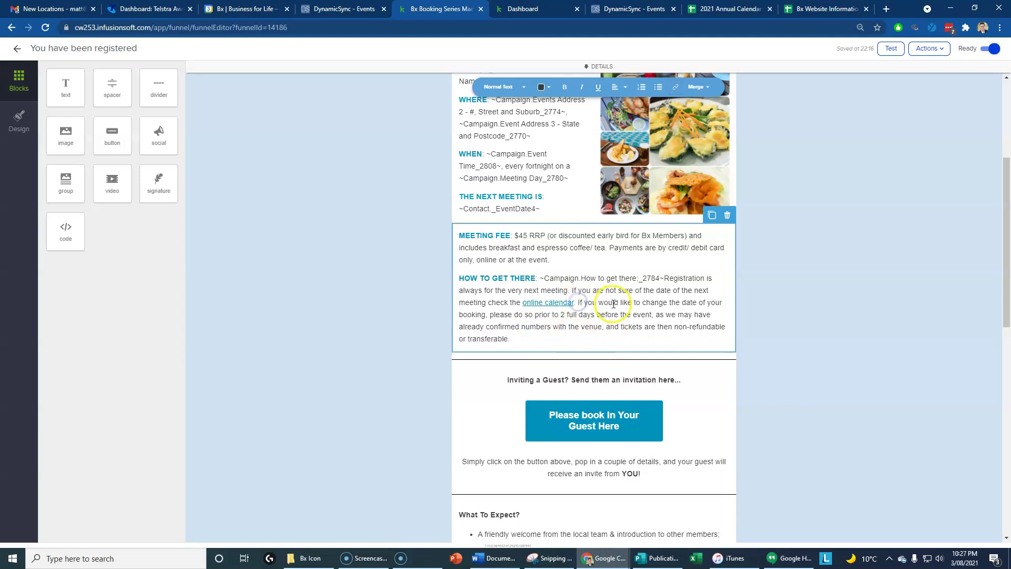
pyautogui.press('Return')
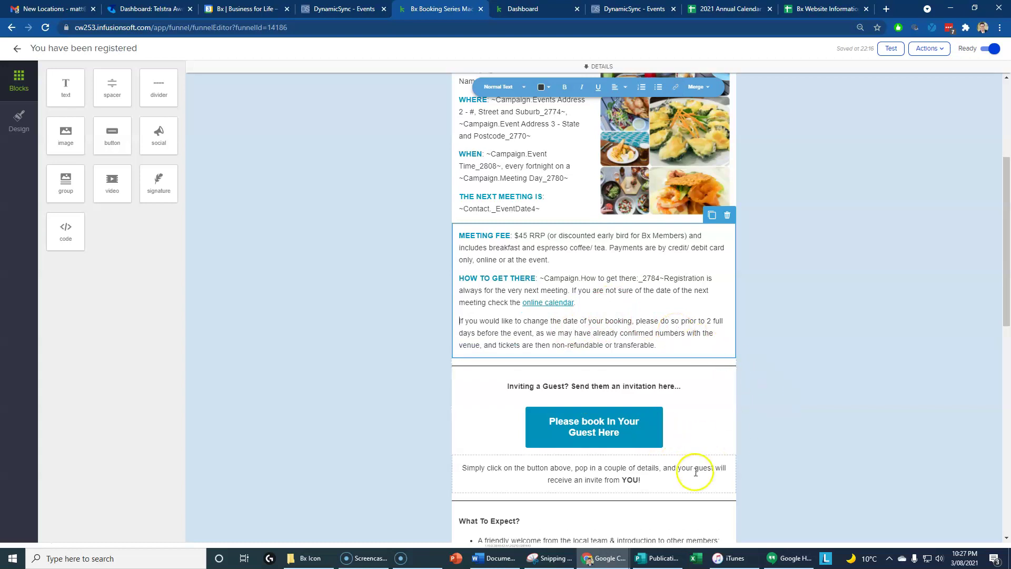
pyautogui.scroll(-1, 685, 464)
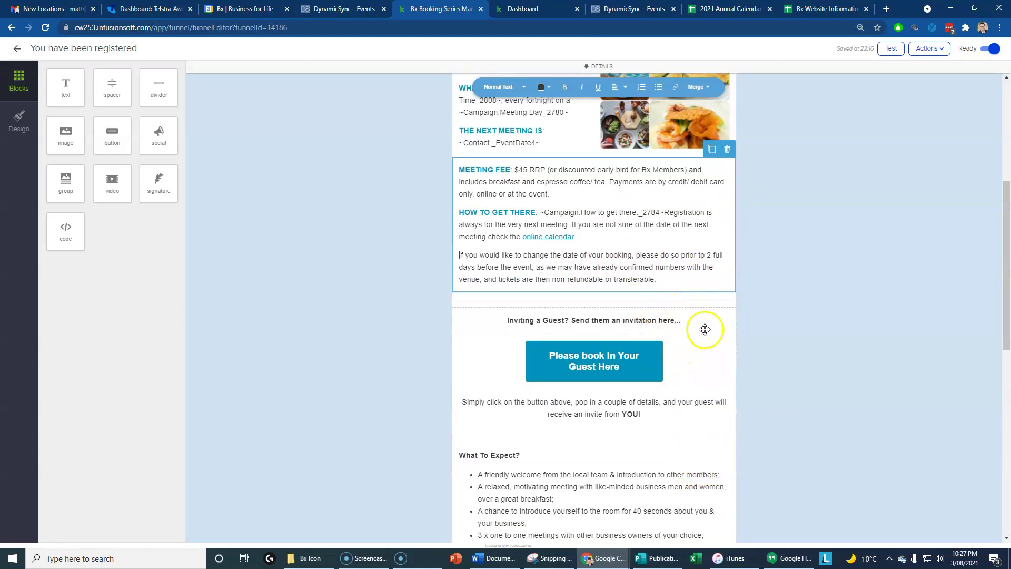
pyautogui.scroll(-1, 681, 390)
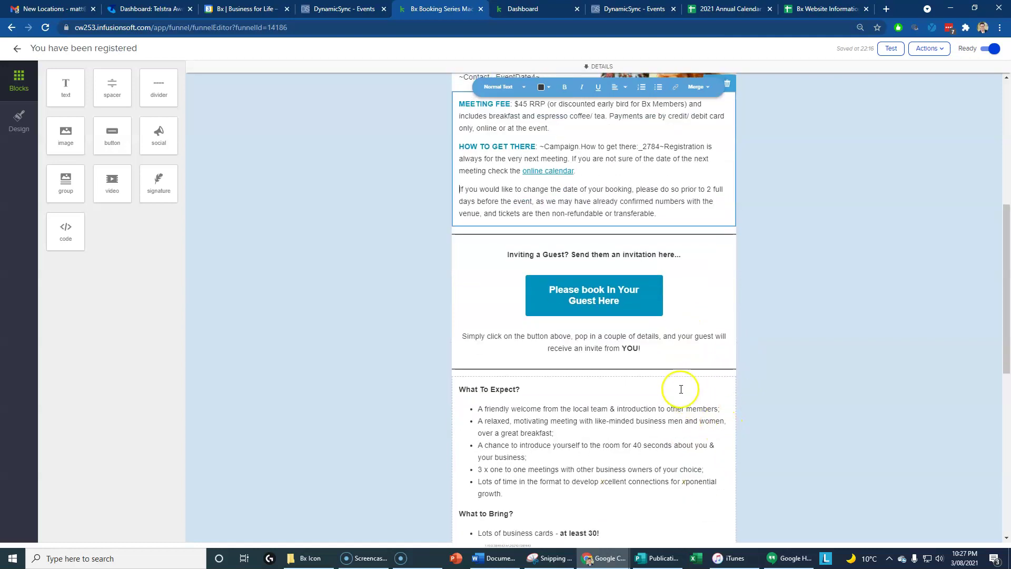
# - Apply the Heading 2 style to the line "Inviting a Guest? Send them an invitation here..."
pyautogui.click(622, 255)
pyautogui.click(508, 89)
pyautogui.click(496, 127)
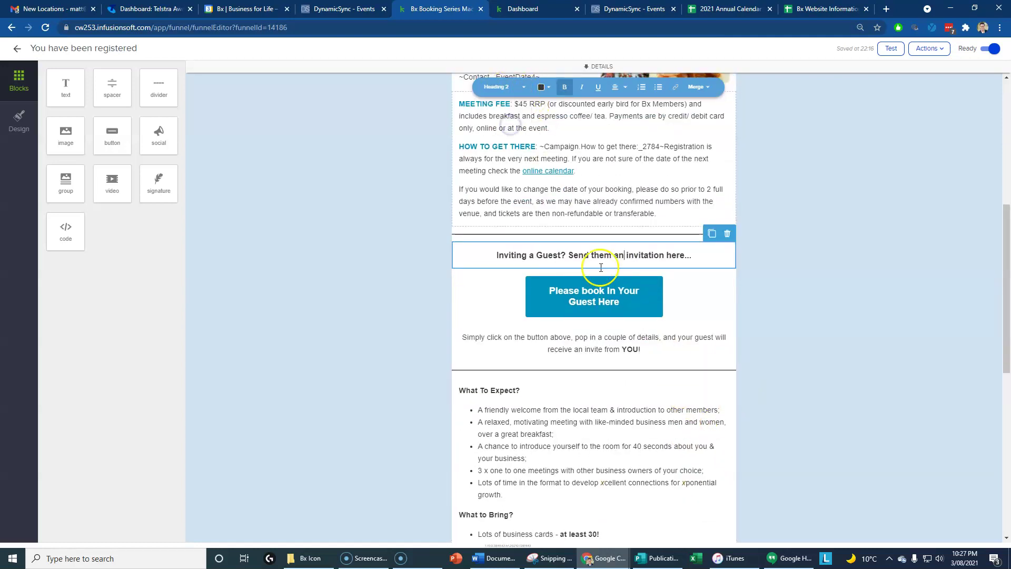
# - Color the "What To Expect?" and "What to Bring?" headings in the same teal as the email's other labels
pyautogui.click(671, 390)
pyautogui.scroll(-1, 632, 411)
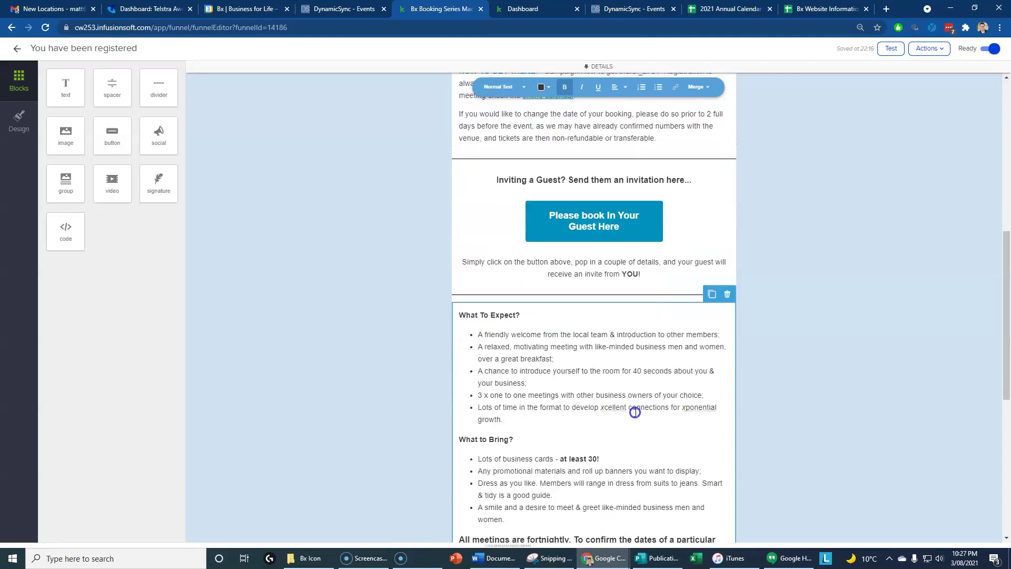
pyautogui.scroll(-1, 635, 474)
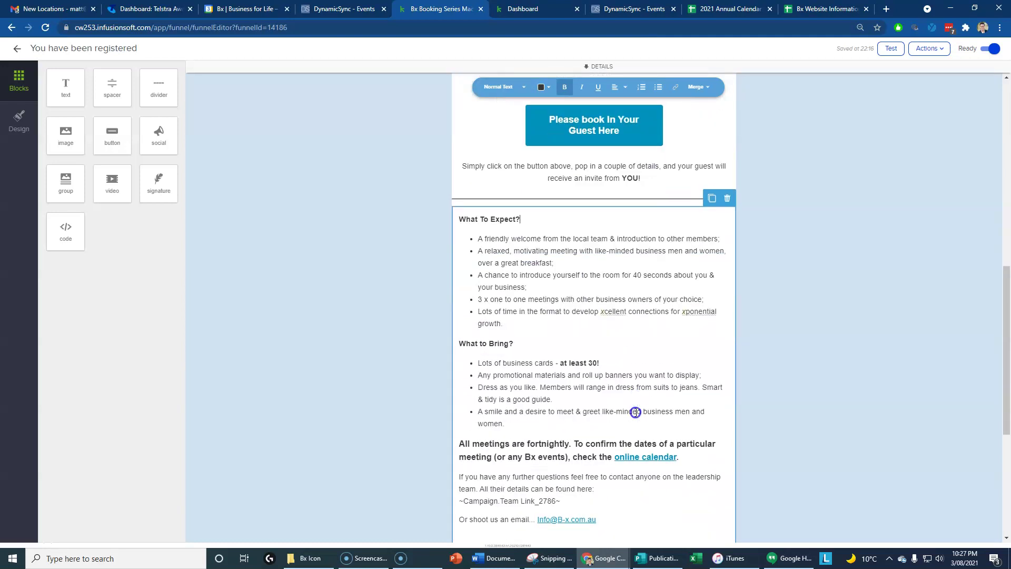
pyautogui.tripleClick(486, 217)
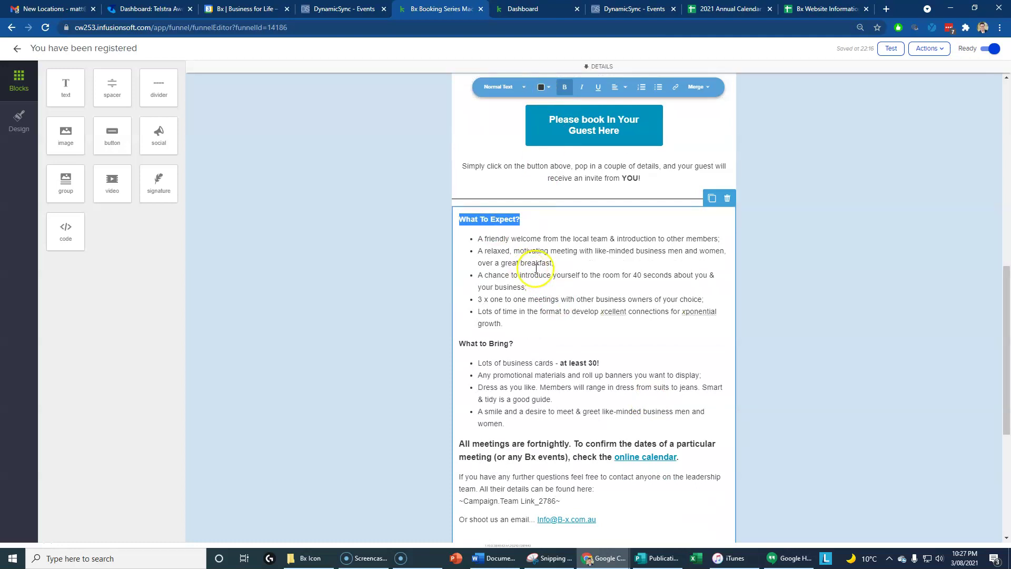
pyautogui.click(543, 88)
pyautogui.click(558, 179)
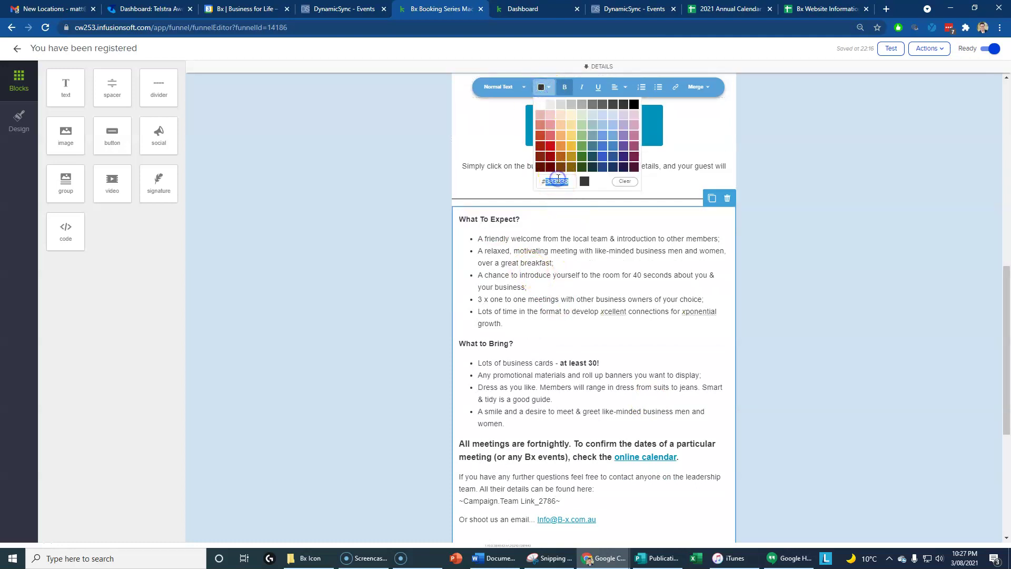
pyautogui.tripleClick(499, 342)
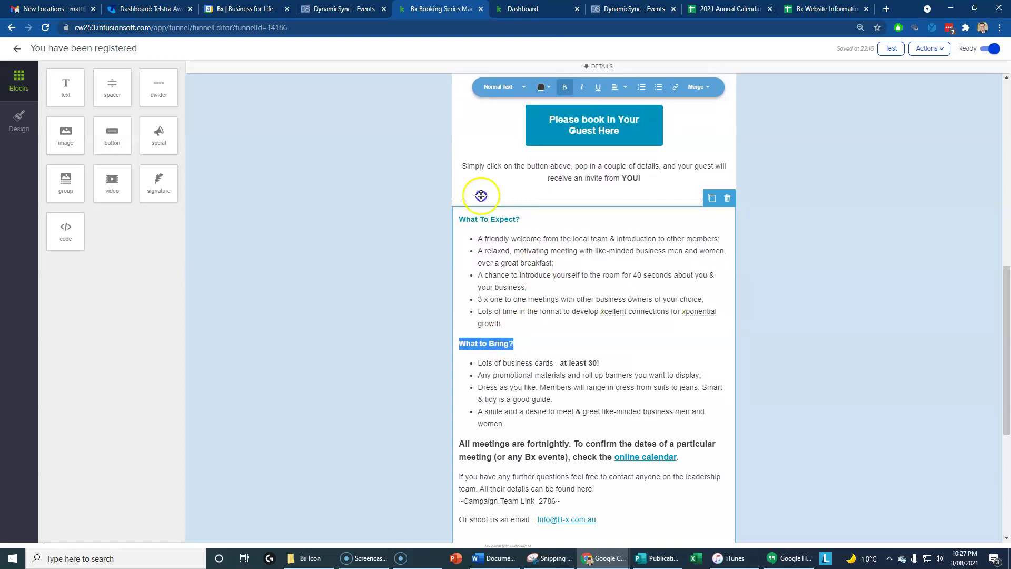
pyautogui.click(543, 87)
pyautogui.click(550, 181)
pyautogui.click(551, 181)
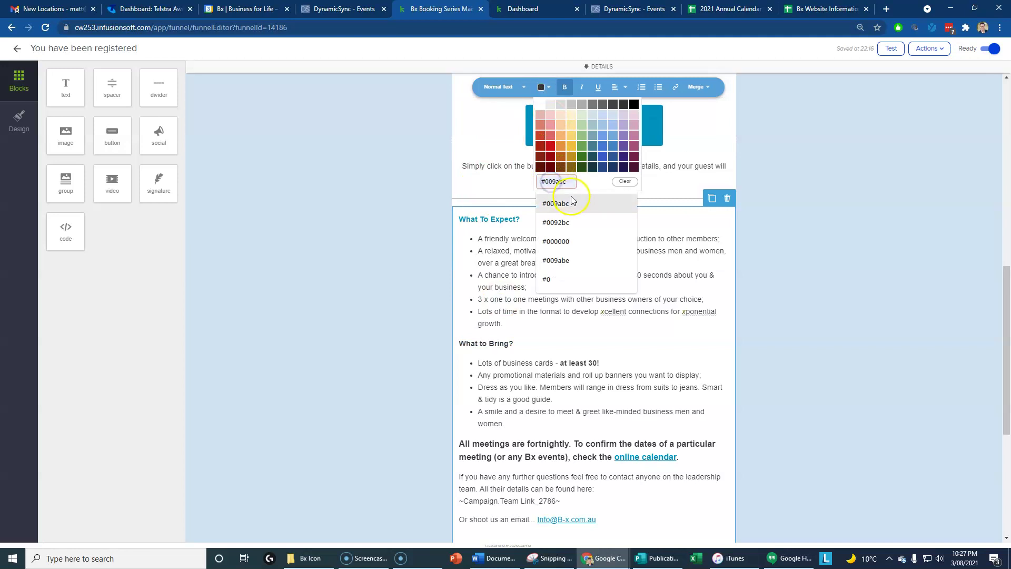
pyautogui.click(576, 220)
pyautogui.scroll(-2, 598, 414)
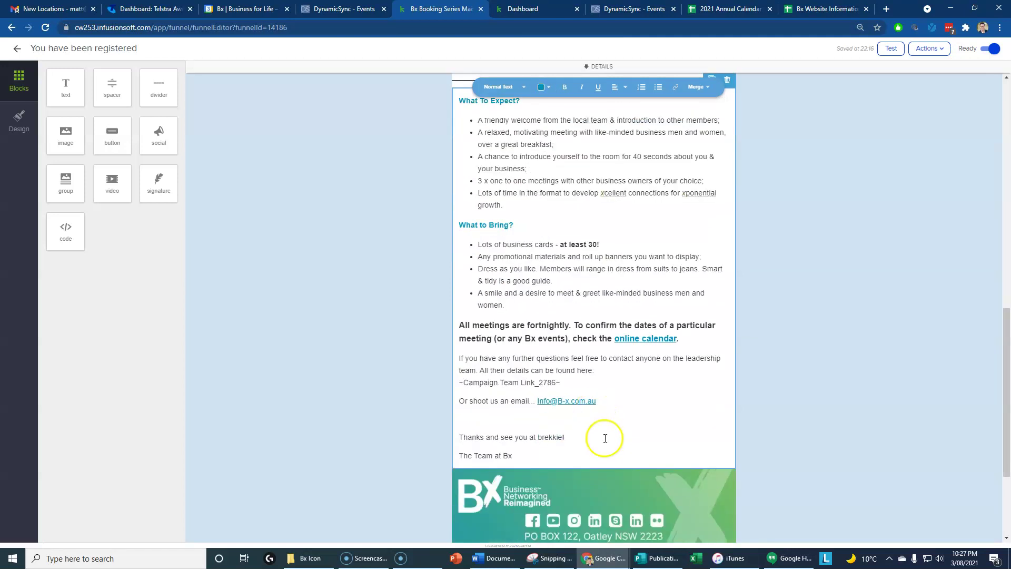
# - Select the "online calendar" link in the fortnightly meetings line and copy the Queensland calendar URL from the Bx Website Information spreadsheet
pyautogui.click(653, 337)
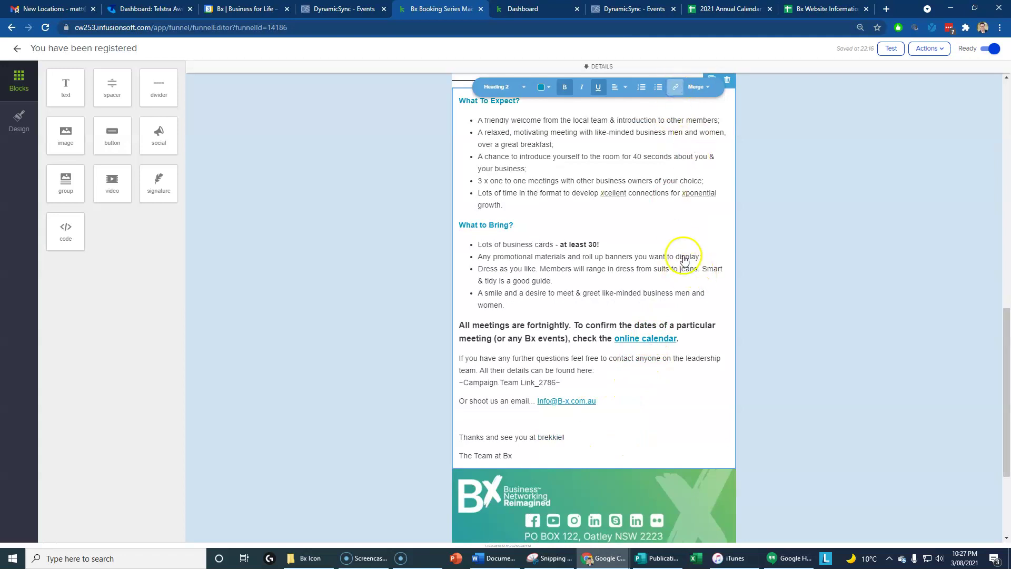
pyautogui.click(818, 10)
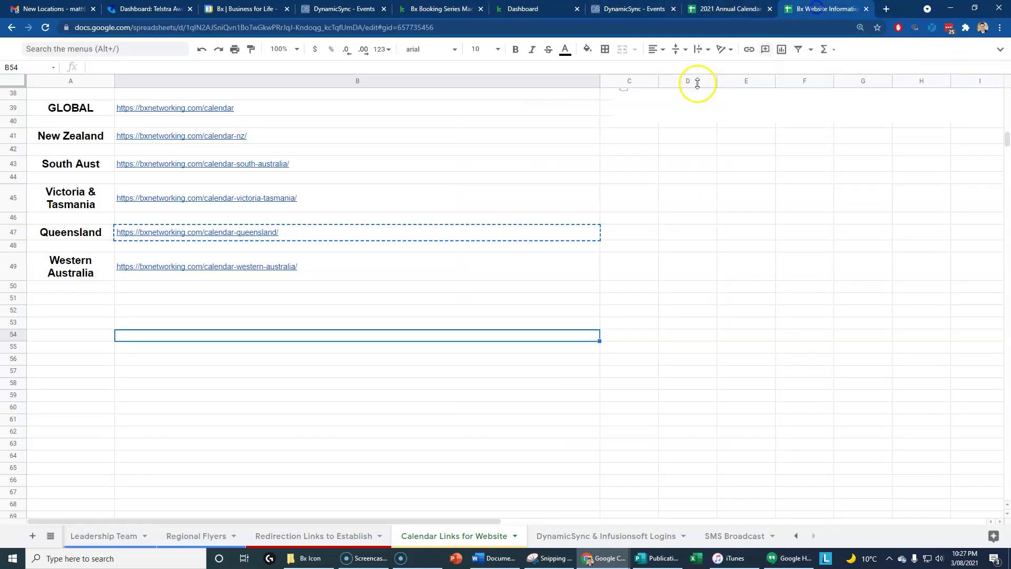
pyautogui.click(189, 233)
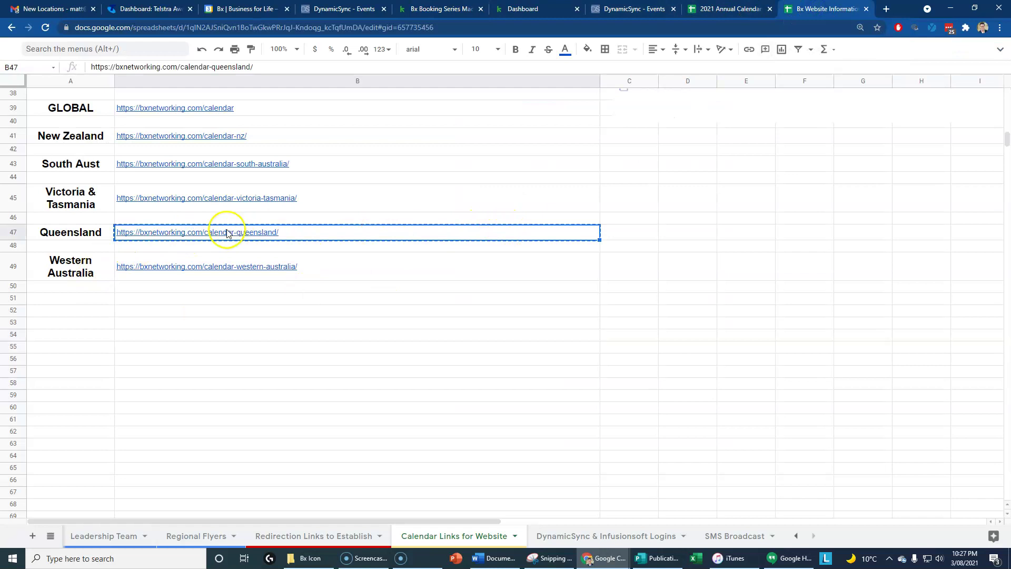
pyautogui.moveTo(199, 235)
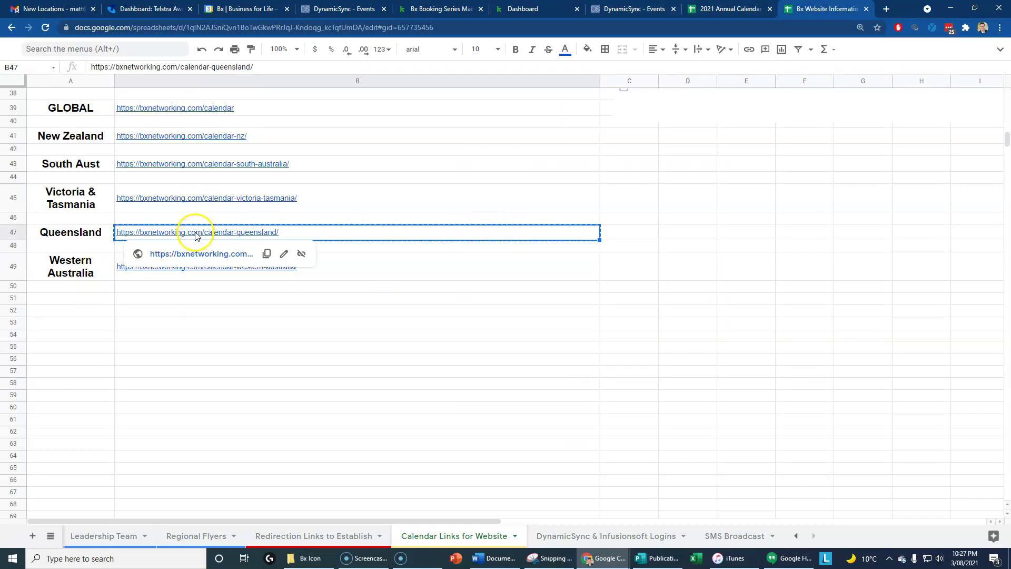
pyautogui.click(44, 11)
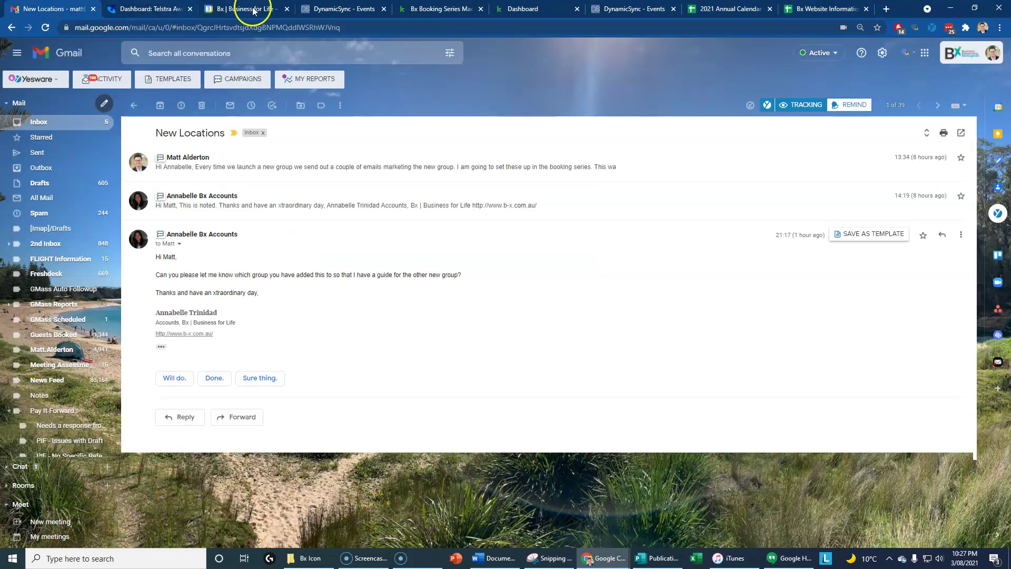
pyautogui.click(421, 9)
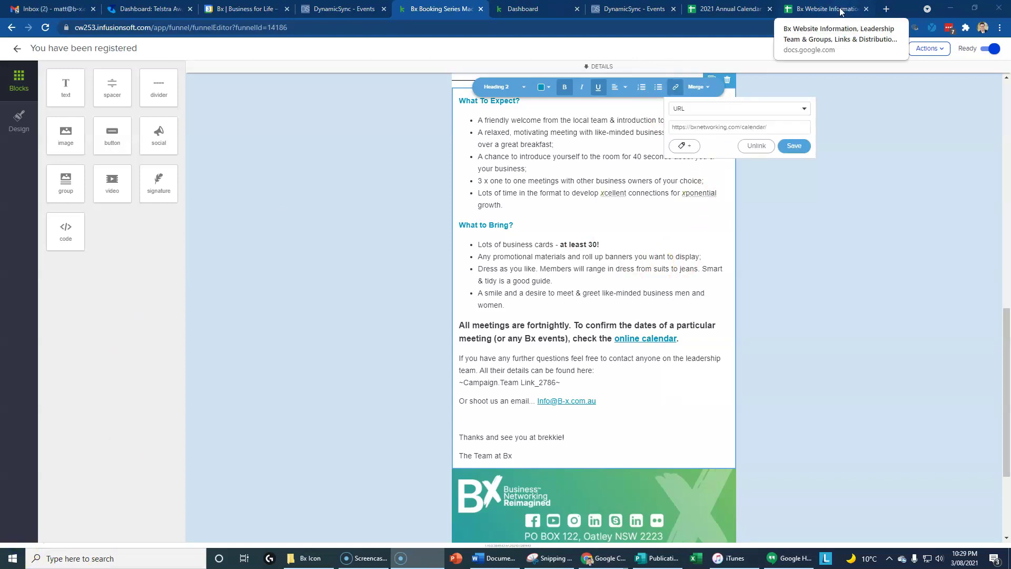
pyautogui.moveTo(784, 129); pyautogui.dragTo(675, 128)
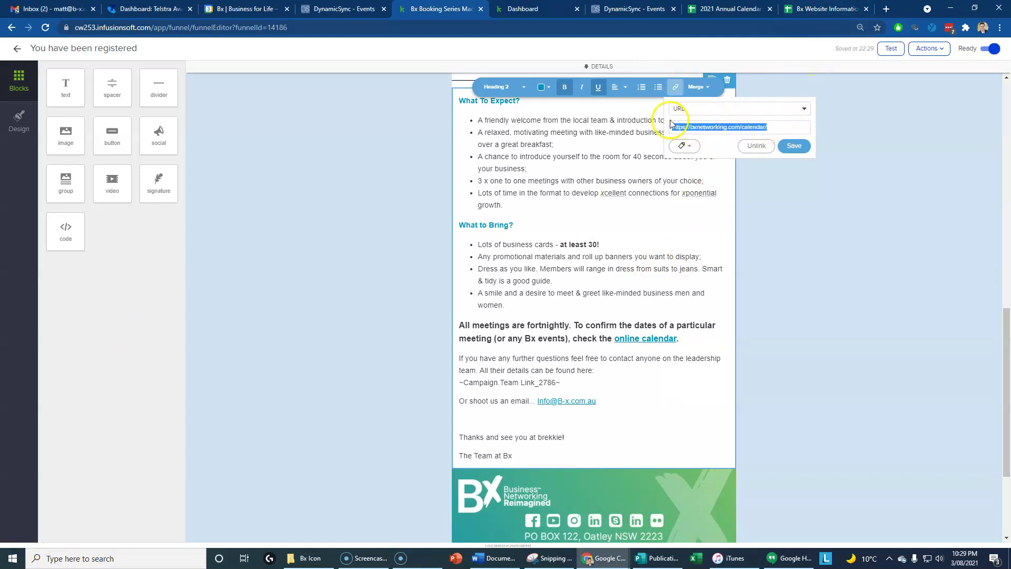
pyautogui.write('https://bxnetworking.com/calendar-queensland/')
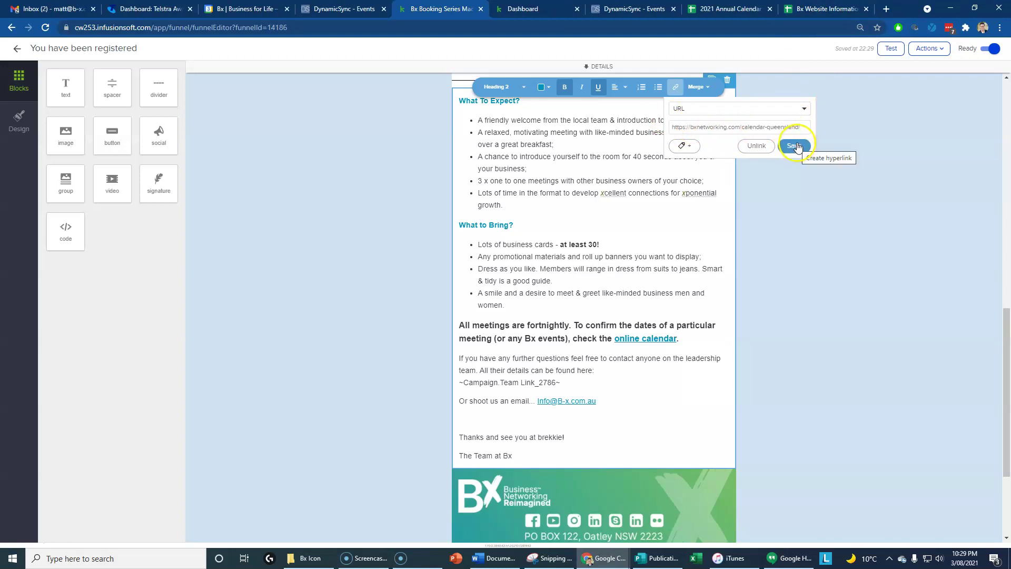
pyautogui.click(798, 148)
pyautogui.click(652, 378)
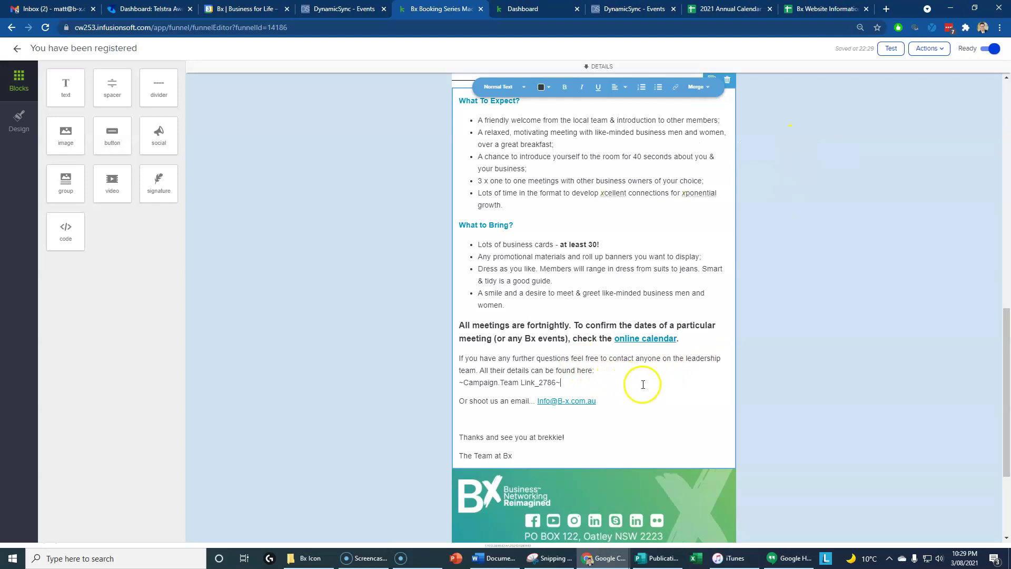
# - Apply the Heading 2 style to the "What To Expect?" and "What to Bring?" headings
pyautogui.scroll(3, 637, 381)
pyautogui.click(506, 257)
pyautogui.click(501, 87)
pyautogui.click(508, 132)
pyautogui.click(500, 87)
pyautogui.click(514, 131)
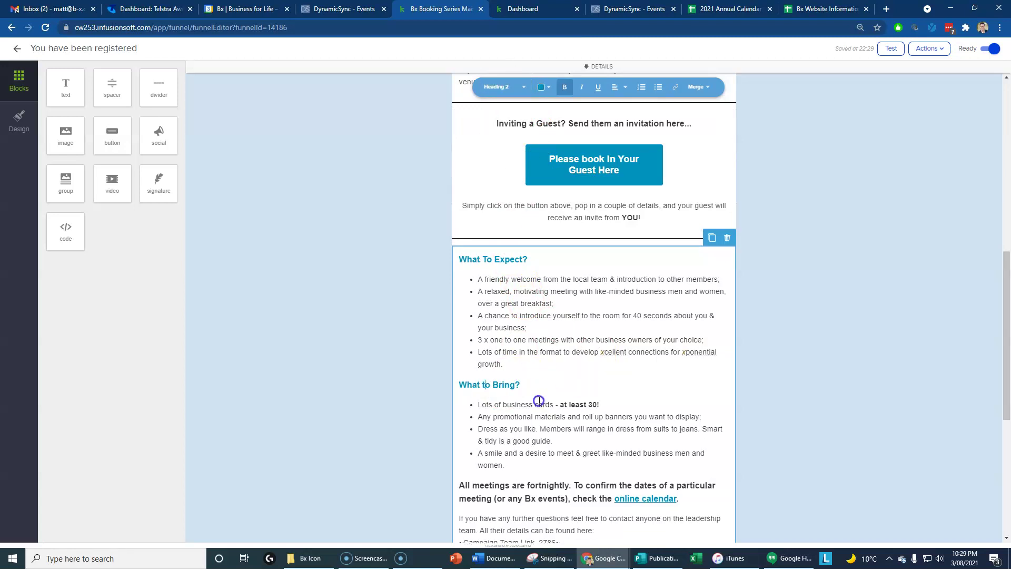
# - Review the email down to its footer and examine the settings of the "Please book In Your Guest Here" button
pyautogui.scroll(-2, 538, 401)
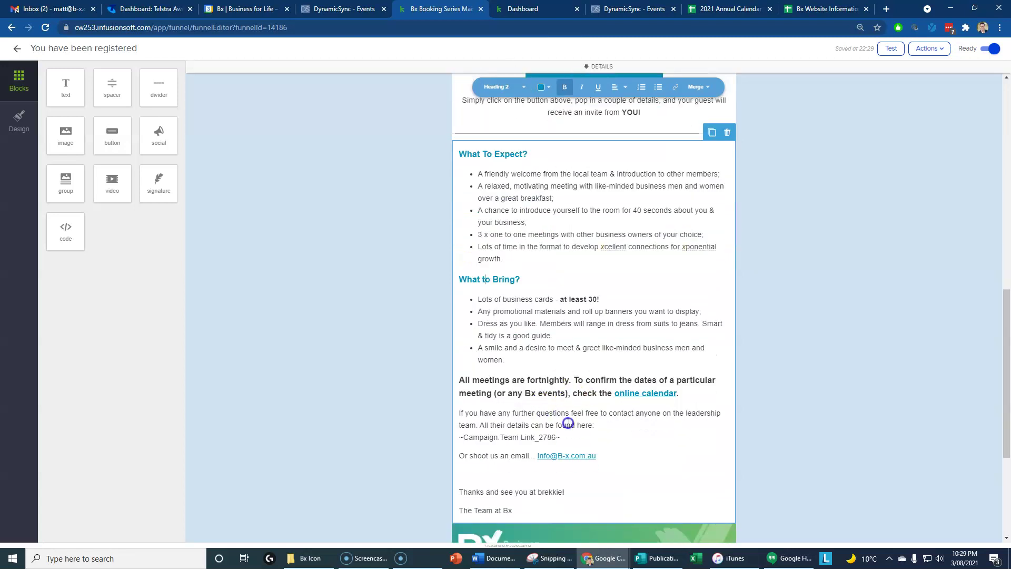
pyautogui.scroll(-2, 568, 423)
pyautogui.scroll(-2, 570, 415)
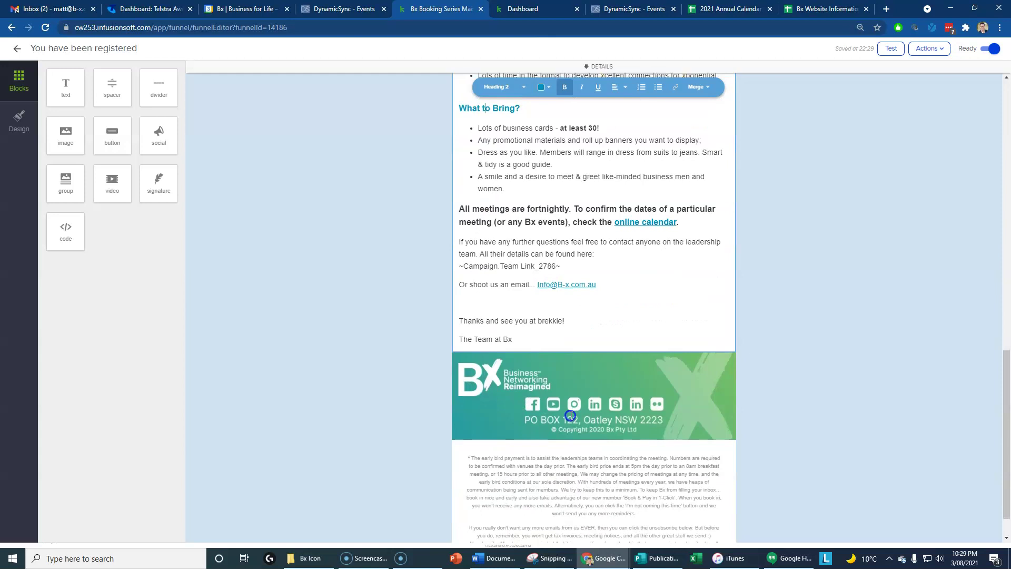
pyautogui.scroll(8, 570, 416)
pyautogui.scroll(2, 571, 416)
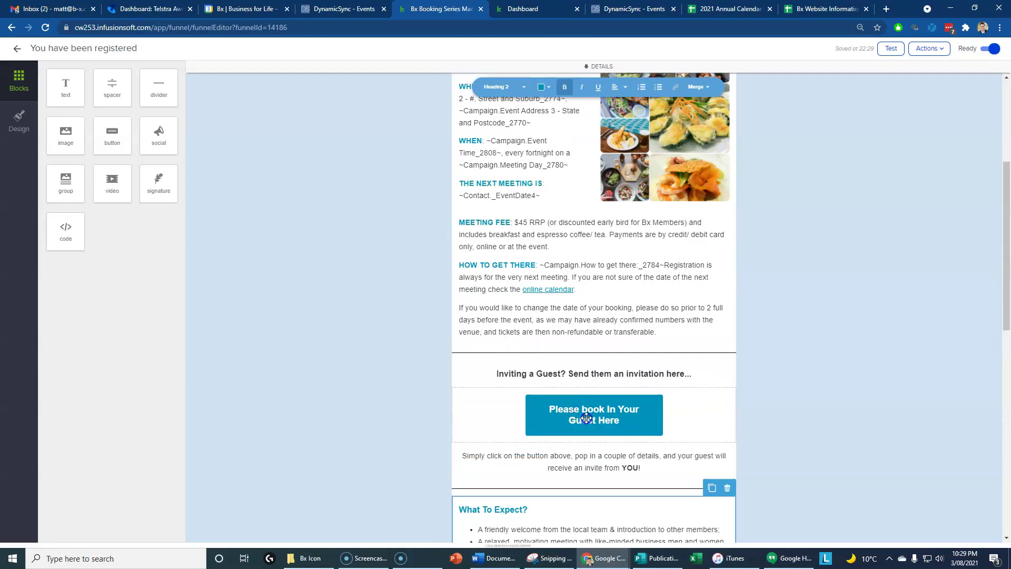
pyautogui.click(587, 419)
pyautogui.scroll(1, 586, 418)
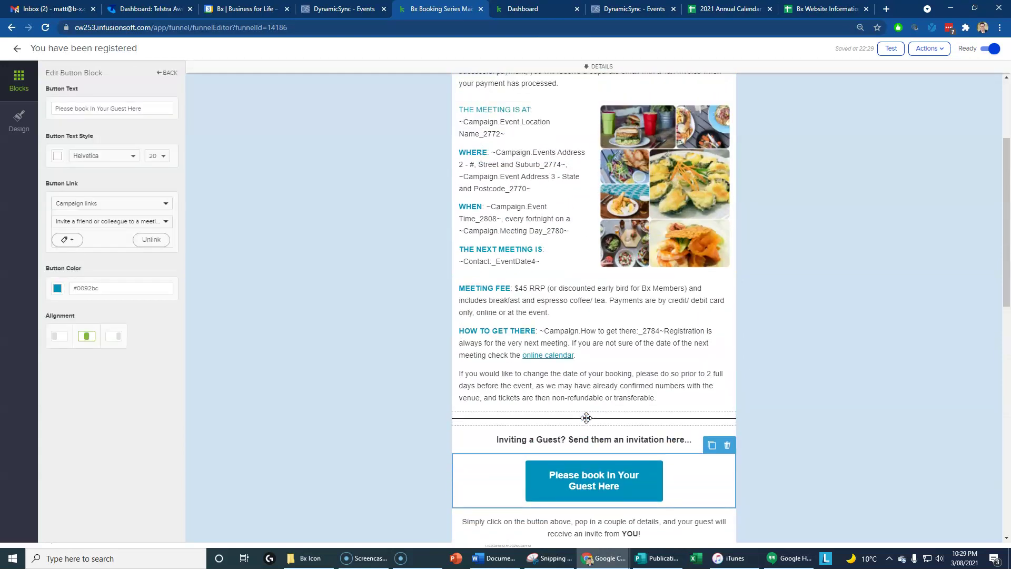
# - Make the "THE MEETING IS AT" label bold like the other labels
pyautogui.scroll(3, 586, 418)
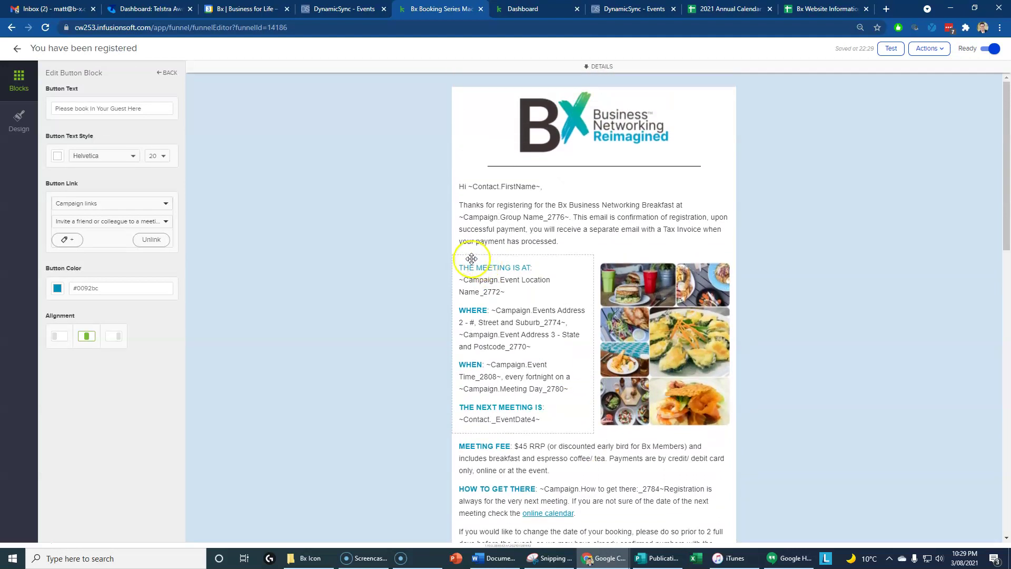
pyautogui.moveTo(460, 267); pyautogui.dragTo(527, 267)
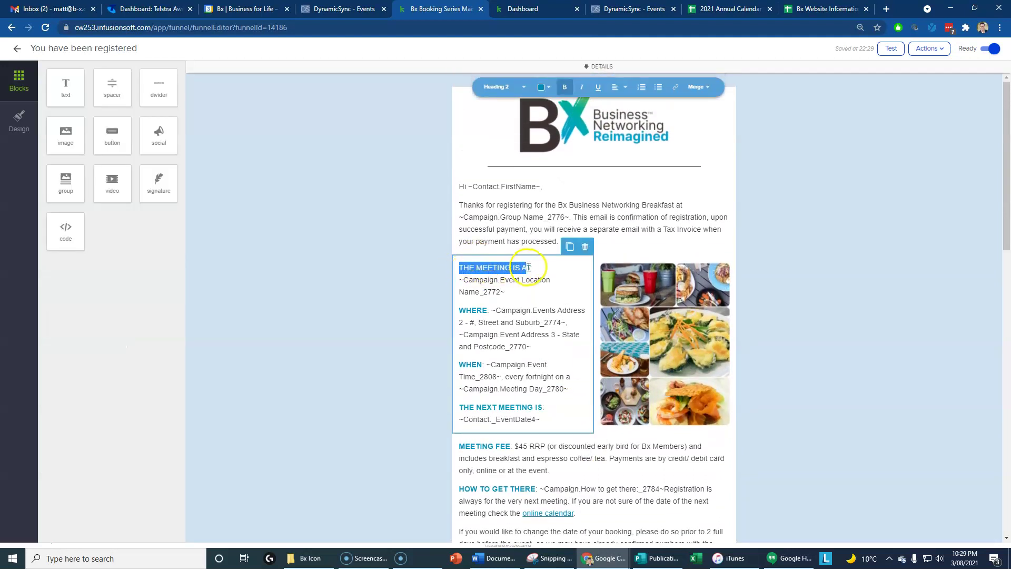
pyautogui.hotkey('ctrl', 'b')
pyautogui.click(551, 313)
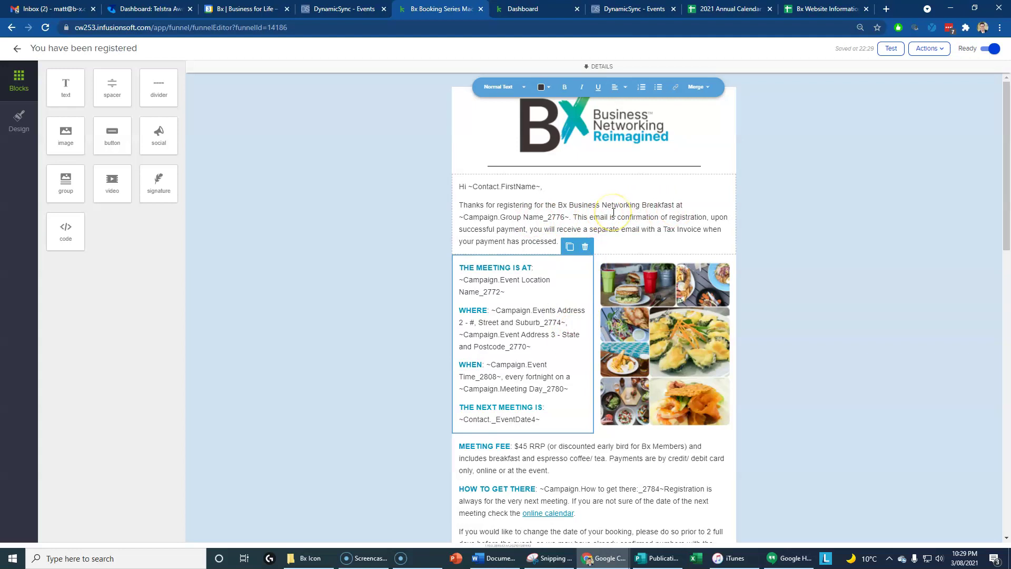
# - Start a new paragraph at "This email is confirmation of registration" and delete the divider below the Bx logo
pyautogui.click(574, 217)
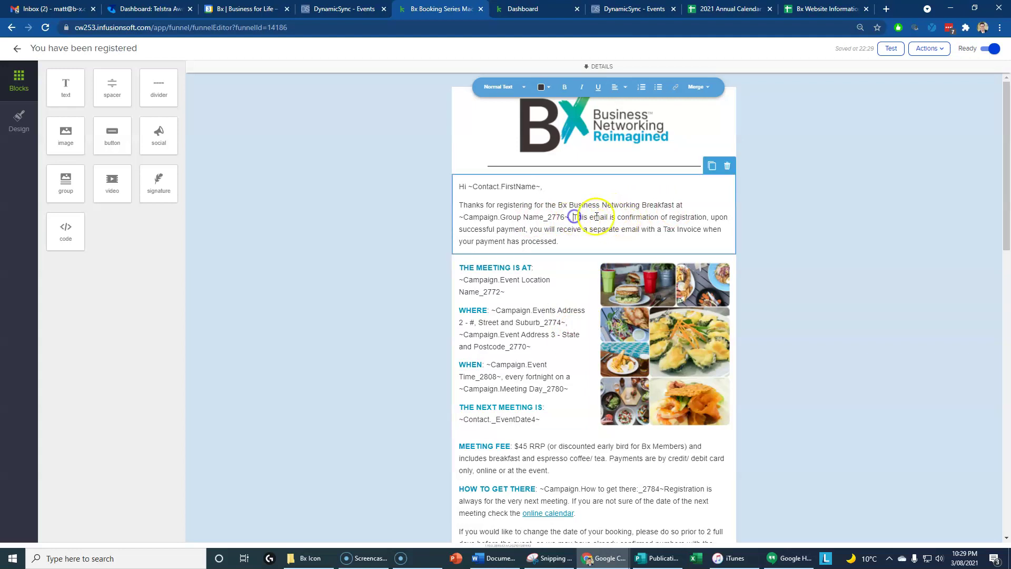
pyautogui.press('Return')
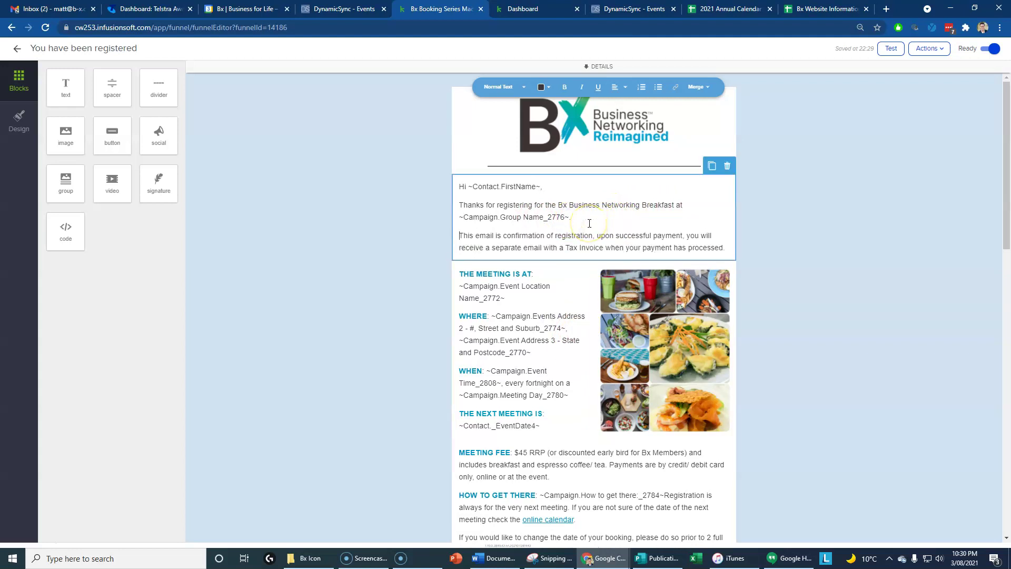
pyautogui.click(546, 293)
pyautogui.click(614, 165)
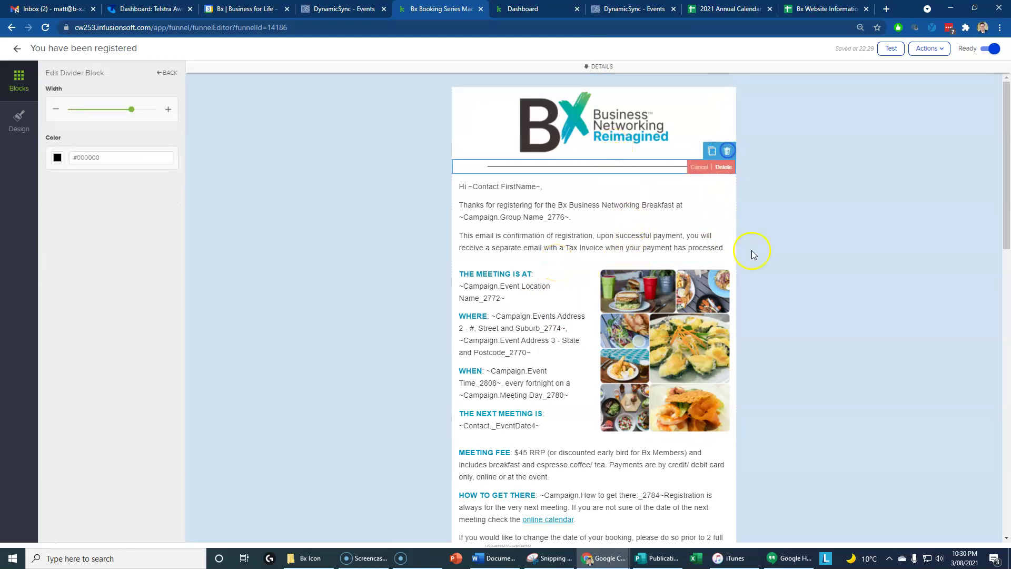
pyautogui.click(727, 152)
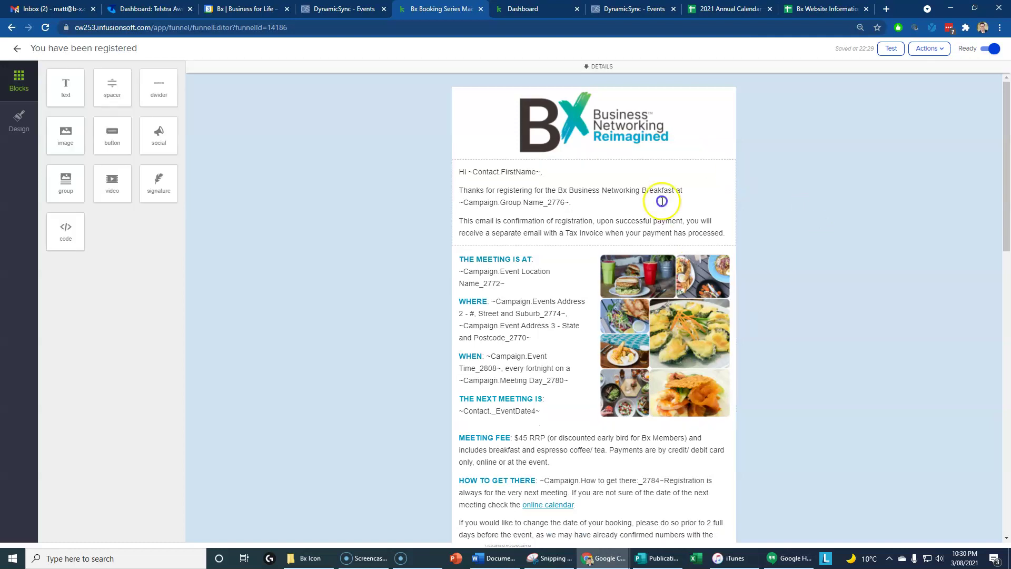
# - Check the email's sender, recipient and subject details
pyautogui.click(585, 66)
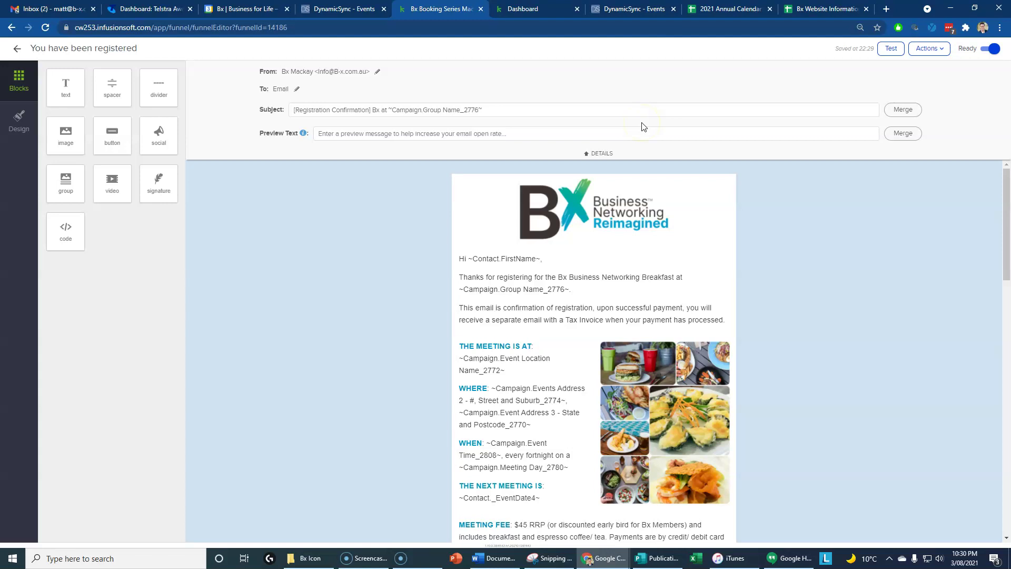
pyautogui.click(603, 154)
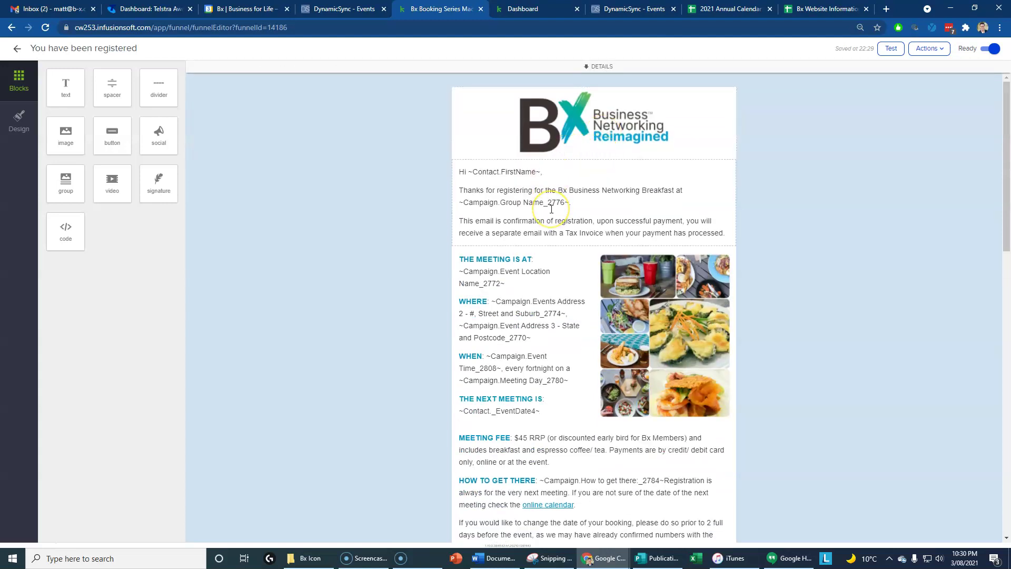
pyautogui.click(143, 444)
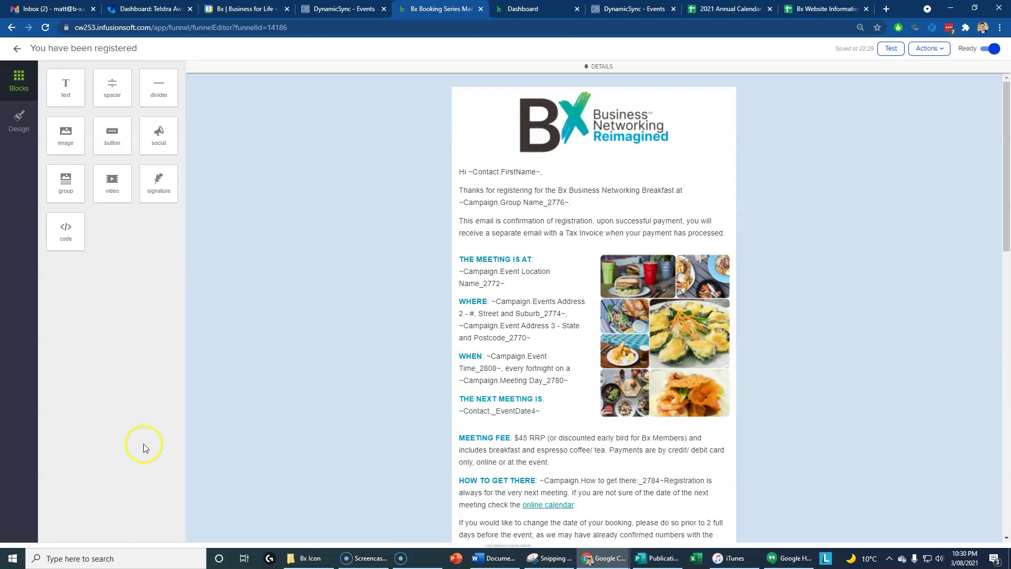
# - Replace "upon successful payment" with "if payment is required" in the registration confirmation sentence
pyautogui.click(597, 221)
pyautogui.moveTo(598, 220); pyautogui.dragTo(639, 222)
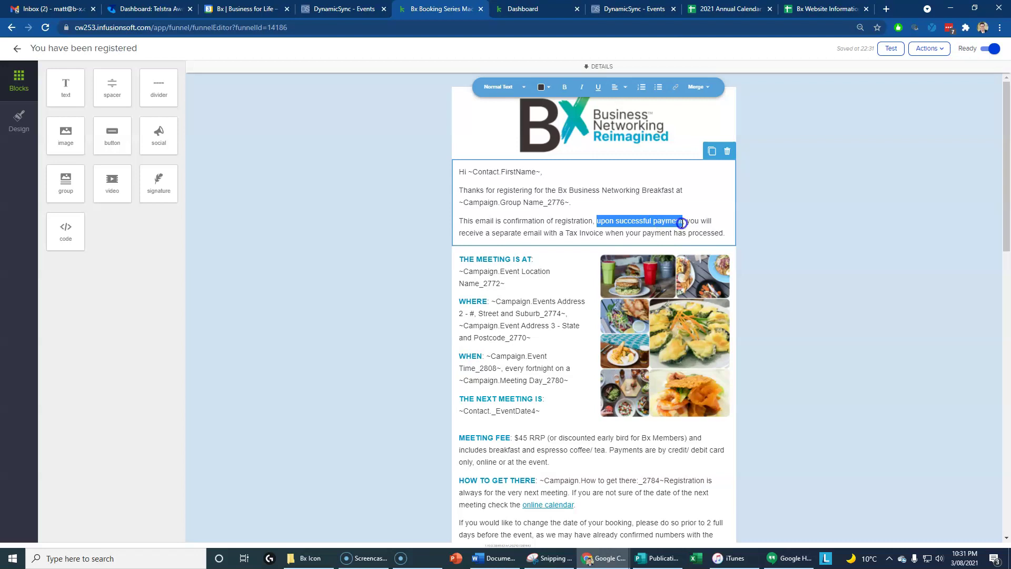
pyautogui.write('if payment')
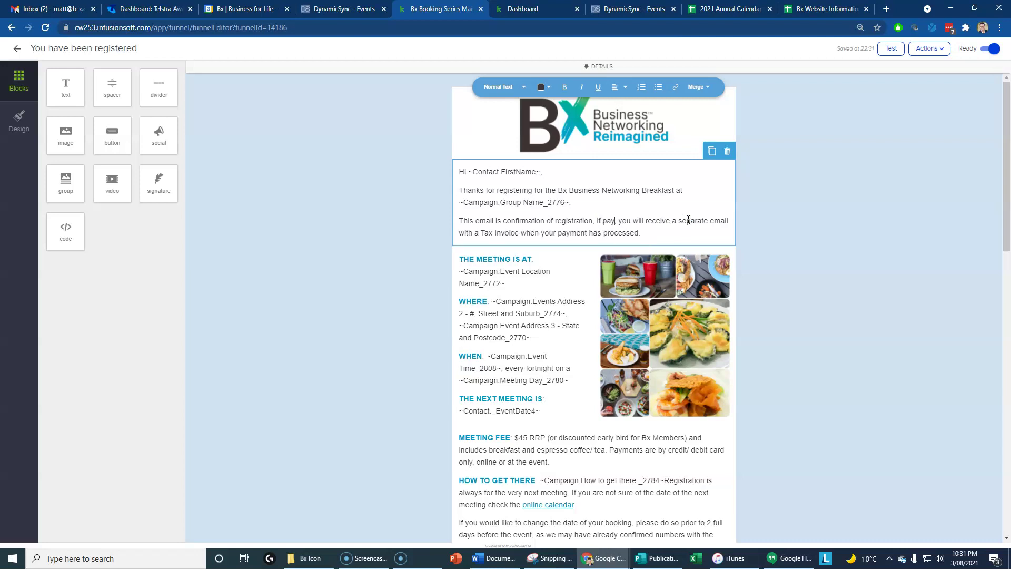
pyautogui.write(' is')
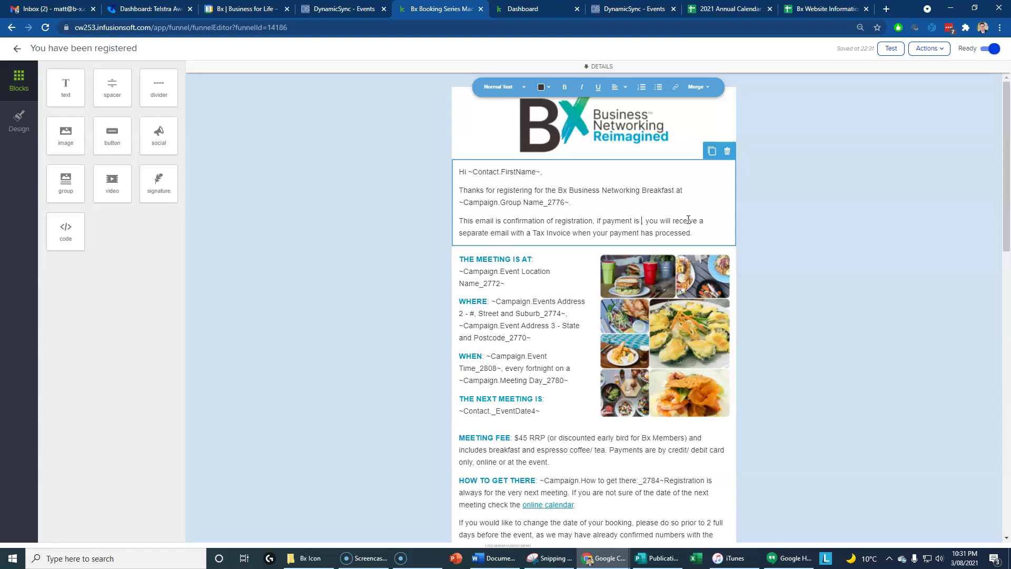
pyautogui.write(' required')
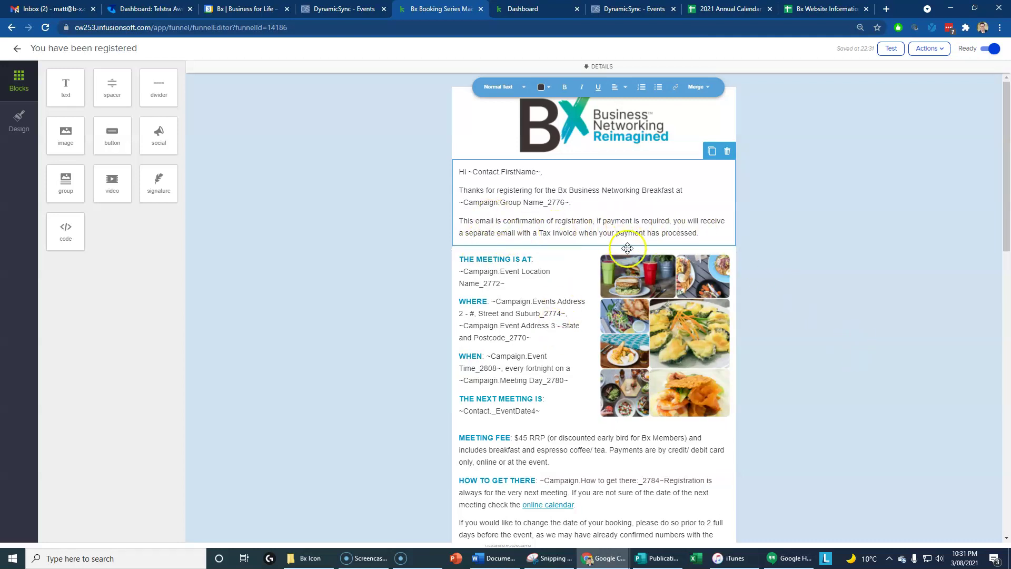
pyautogui.click(839, 323)
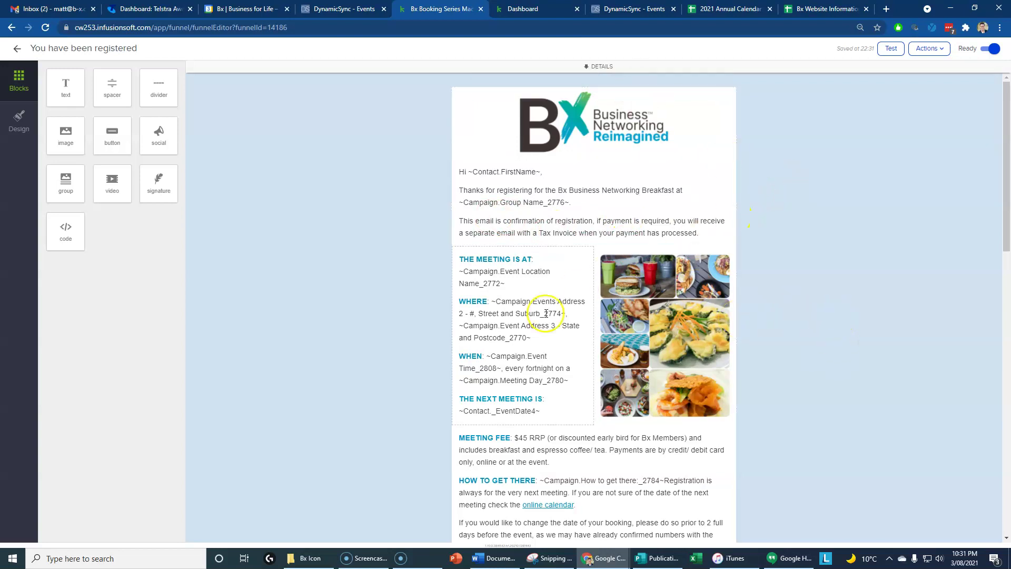
# - Look over the rest of the registration email and return to the Bx Booking Series Mackay campaign map
pyautogui.scroll(-12, 682, 434)
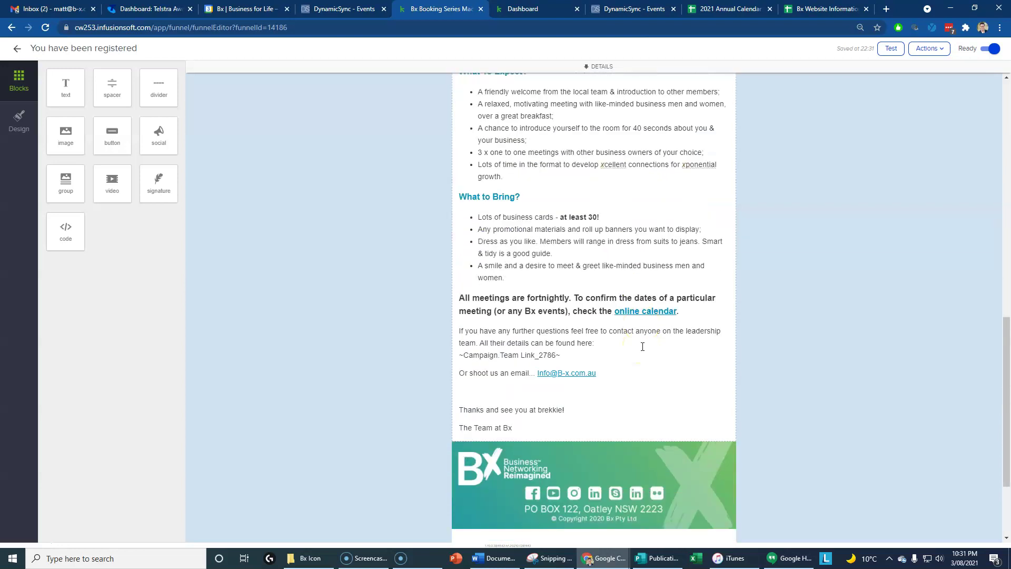
pyautogui.scroll(15, 643, 345)
pyautogui.click(17, 48)
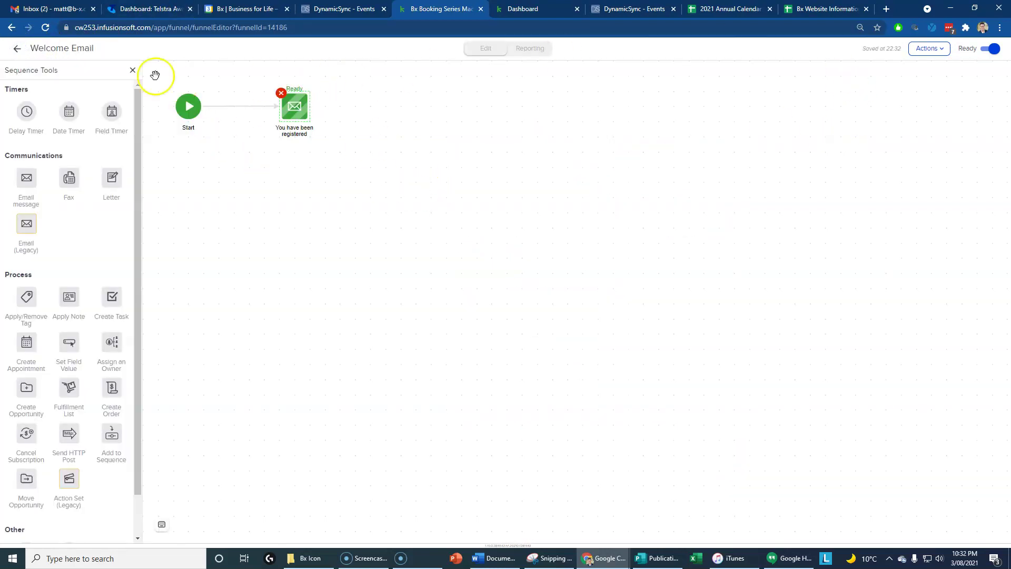
pyautogui.click(18, 49)
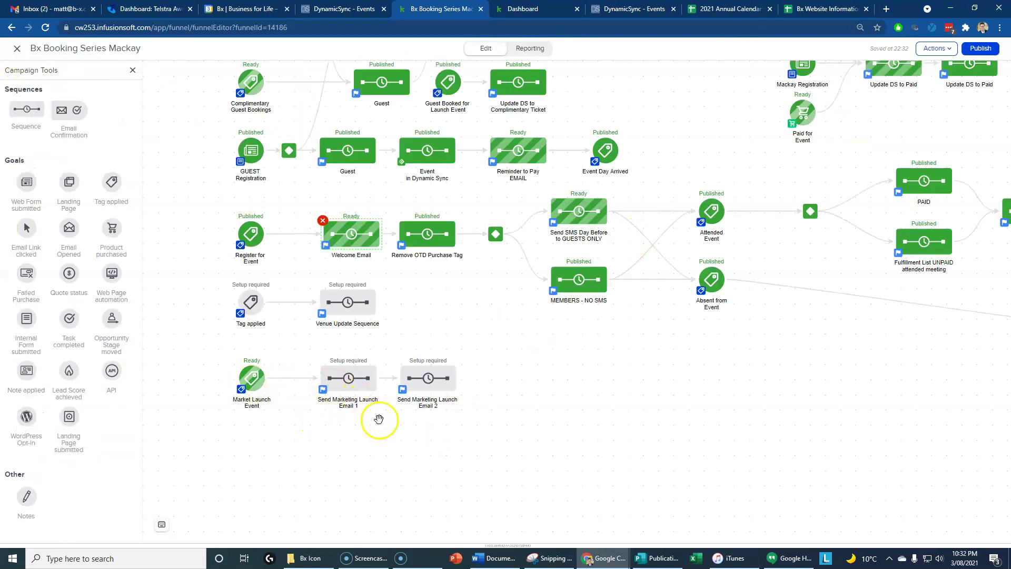
# - Check the Market Launch Event goal's tag and open "Send Launch Email 1 New Group" in the "Send Marketing Launch Email 1" sequence
pyautogui.click(252, 385)
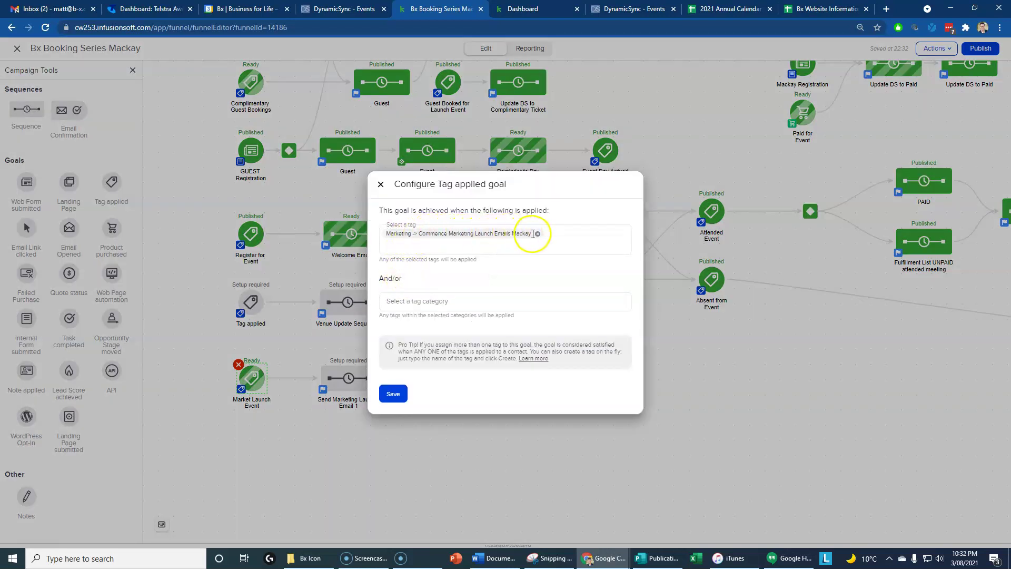
pyautogui.click(381, 184)
pyautogui.doubleClick(335, 403)
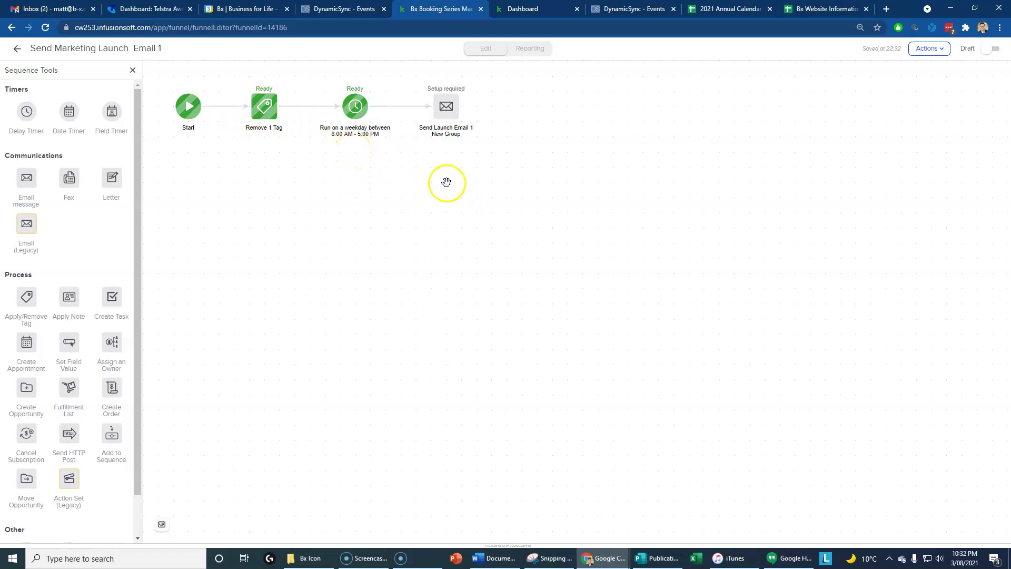
pyautogui.doubleClick(447, 107)
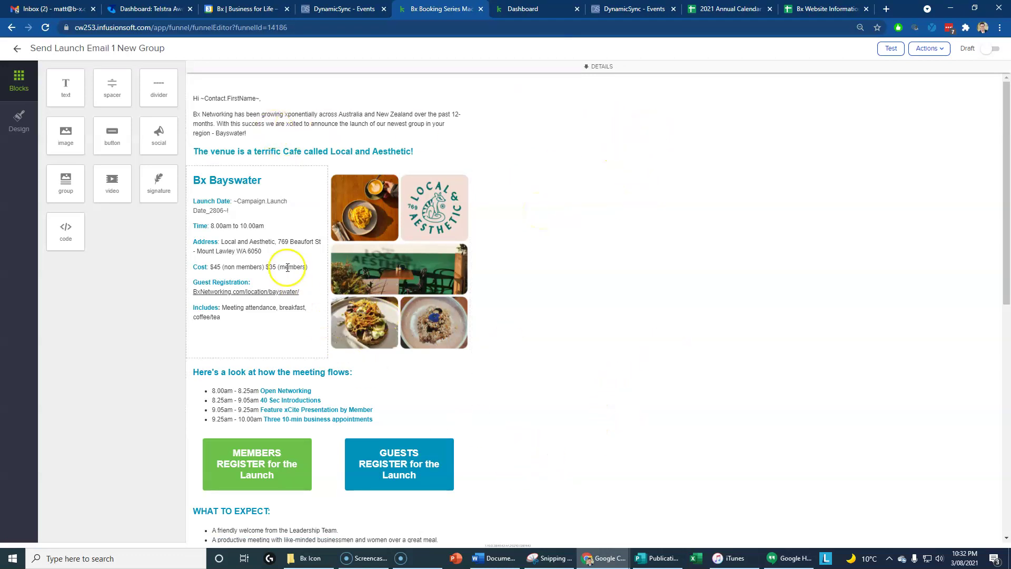
# - Review the launch email's content and its sender, subject and preview text details
pyautogui.scroll(-6, 515, 474)
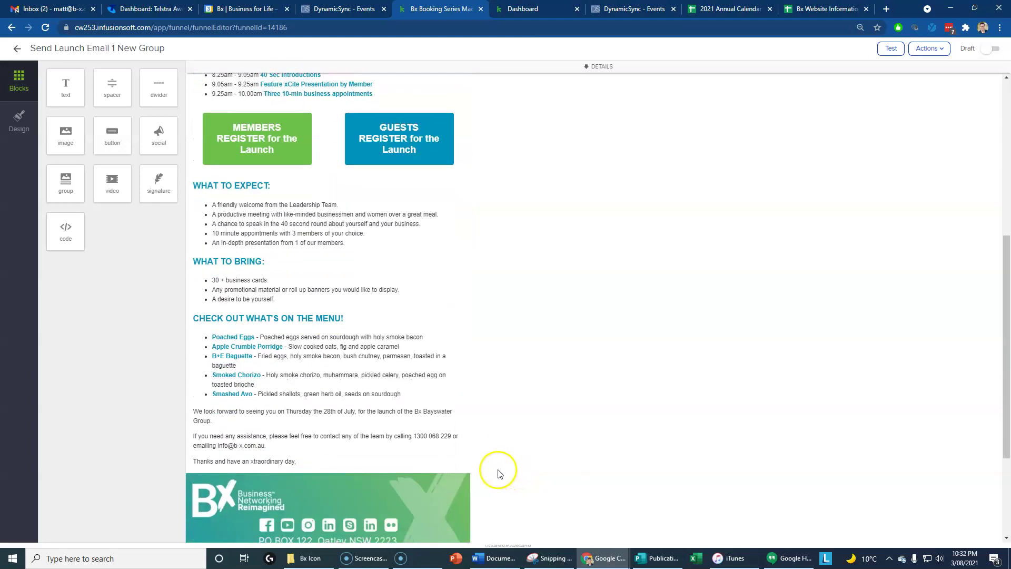
pyautogui.scroll(4, 330, 387)
pyautogui.scroll(3, 331, 381)
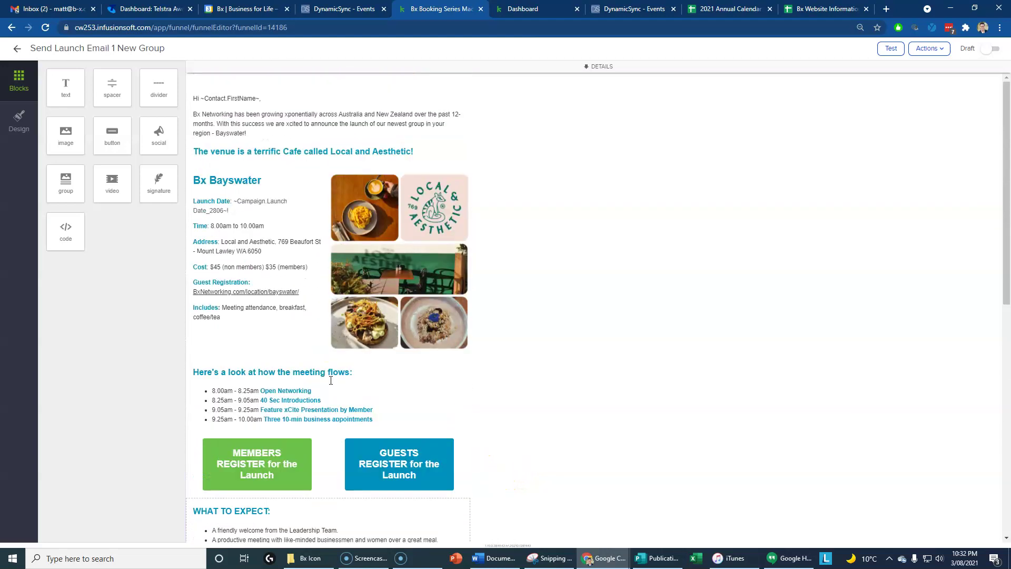
pyautogui.click(600, 66)
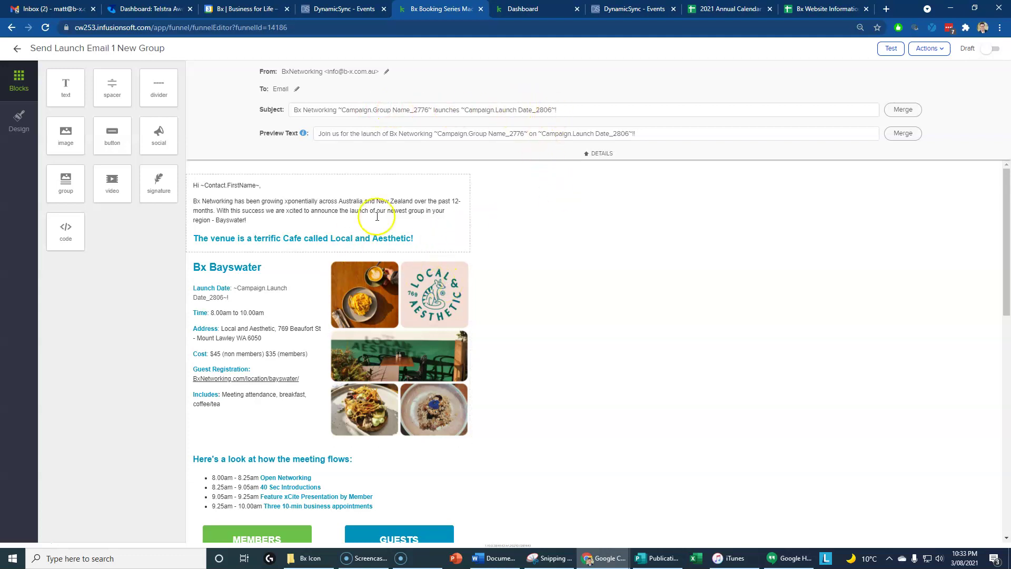
pyautogui.click(331, 236)
pyautogui.click(332, 272)
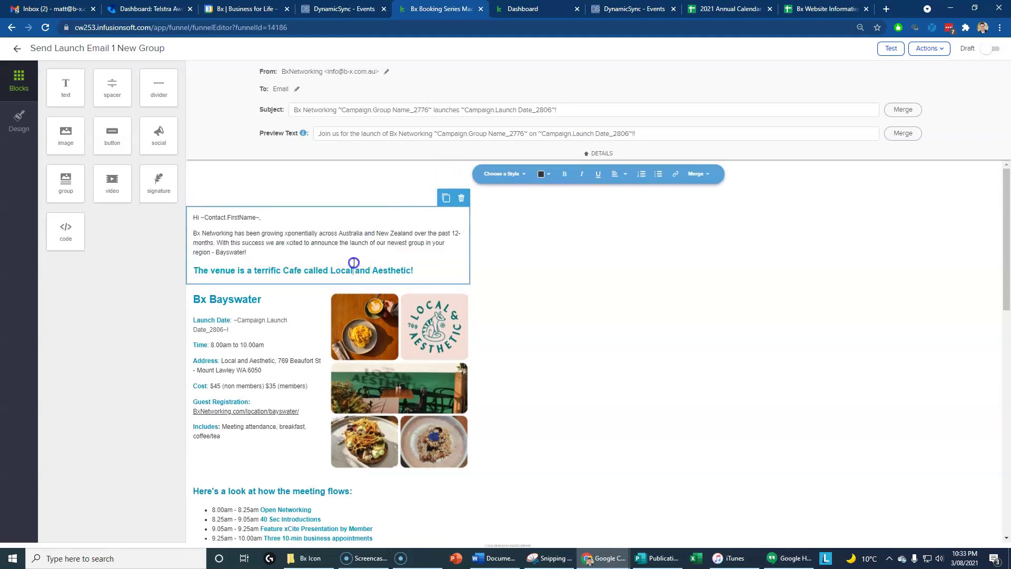
pyautogui.moveTo(331, 272); pyautogui.dragTo(412, 274)
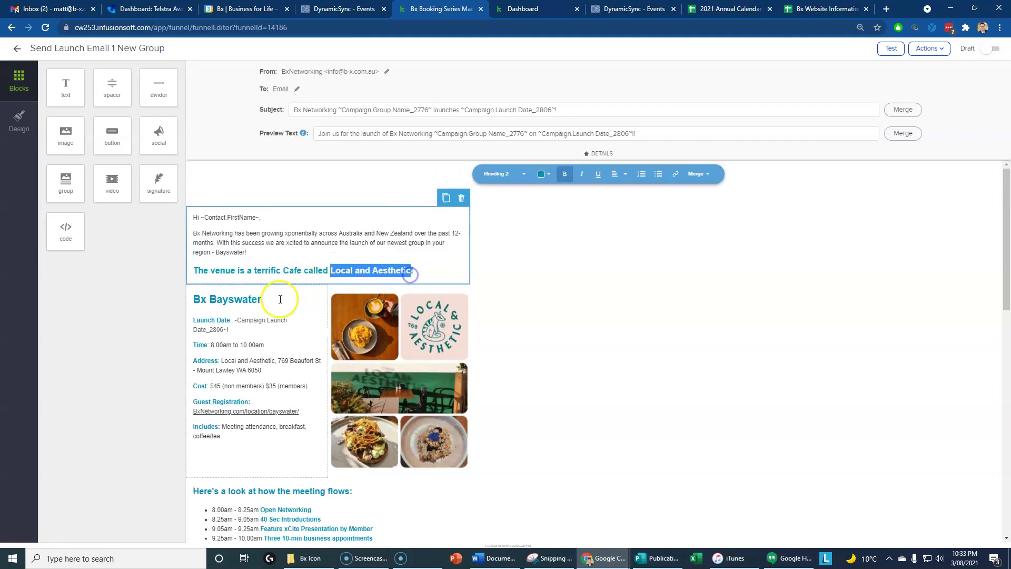
pyautogui.click(229, 299)
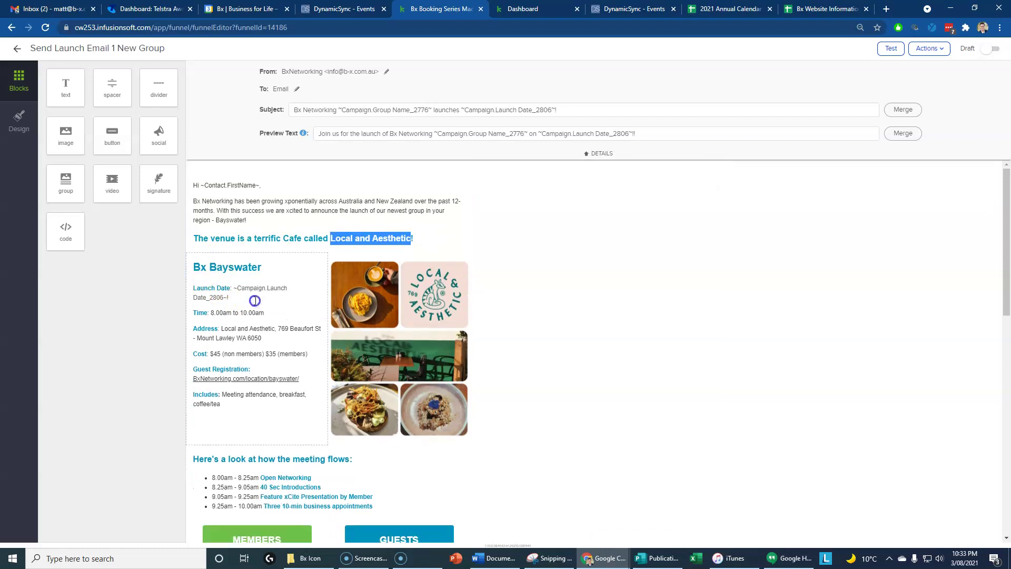
# - Replace the hours after the "Time" label with the Event Time campaign merge field
pyautogui.click(235, 261)
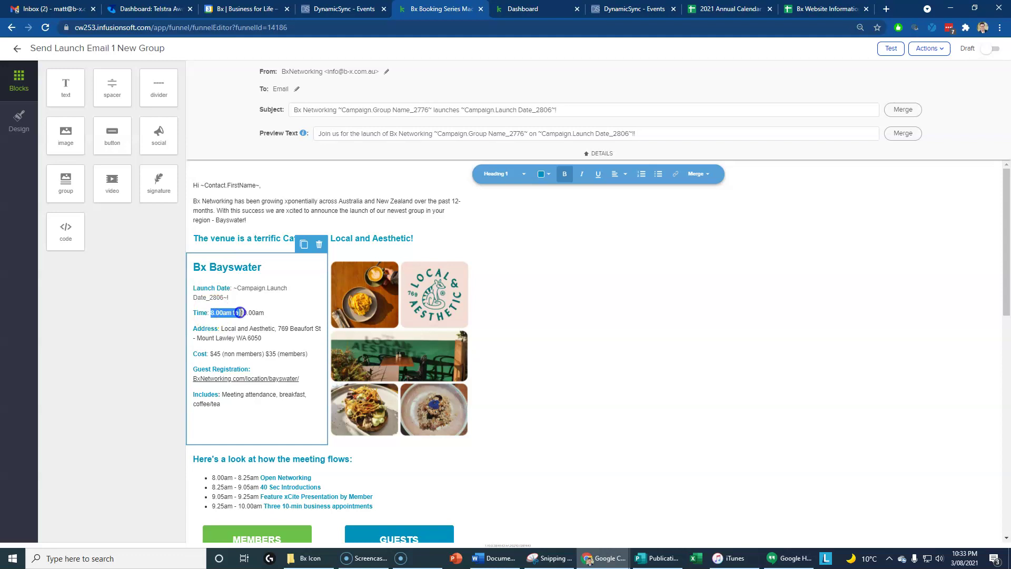
pyautogui.moveTo(263, 313); pyautogui.dragTo(265, 313)
pyautogui.click(689, 176)
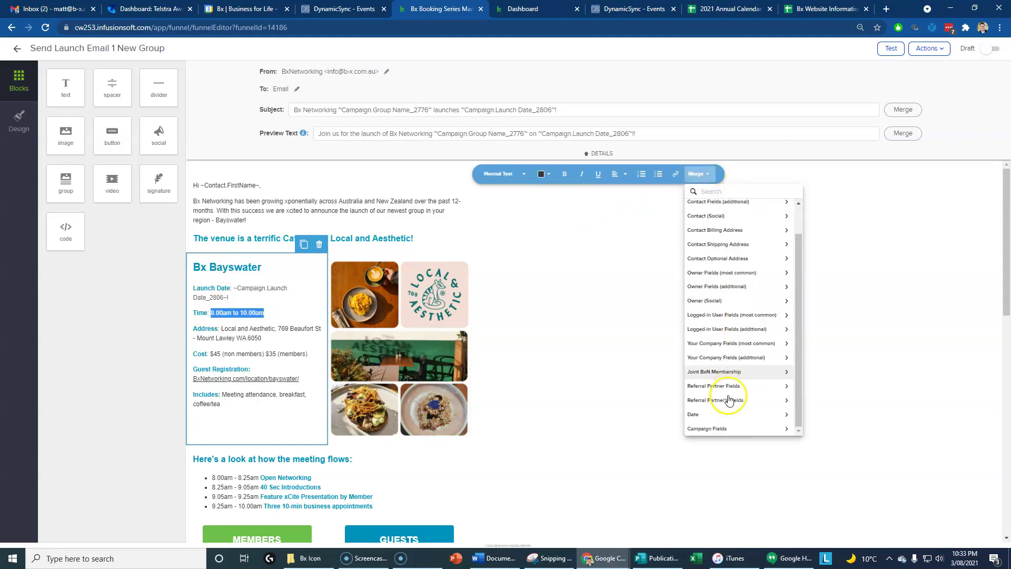
pyautogui.click(711, 429)
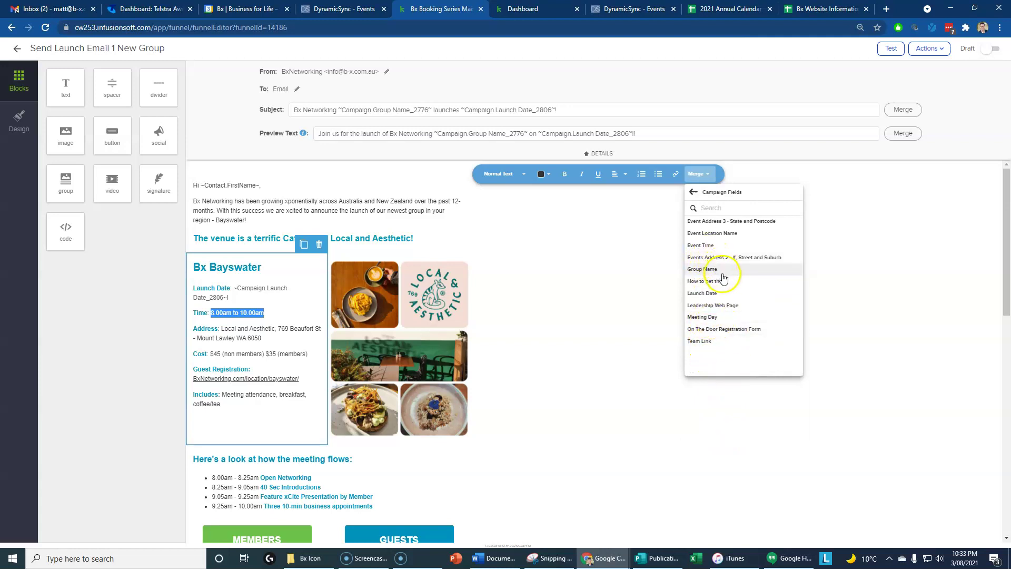
pyautogui.click(722, 320)
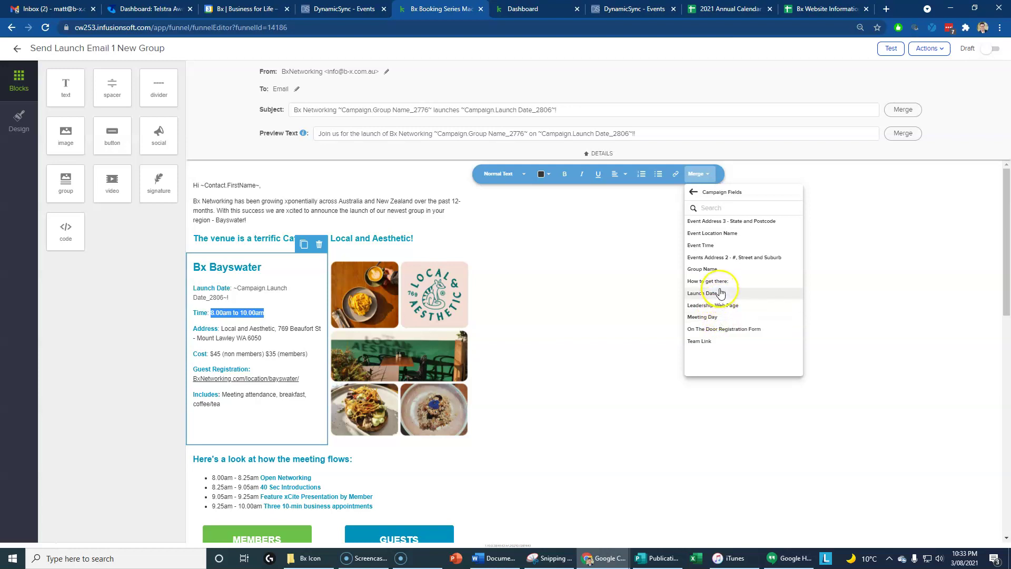
pyautogui.click(710, 244)
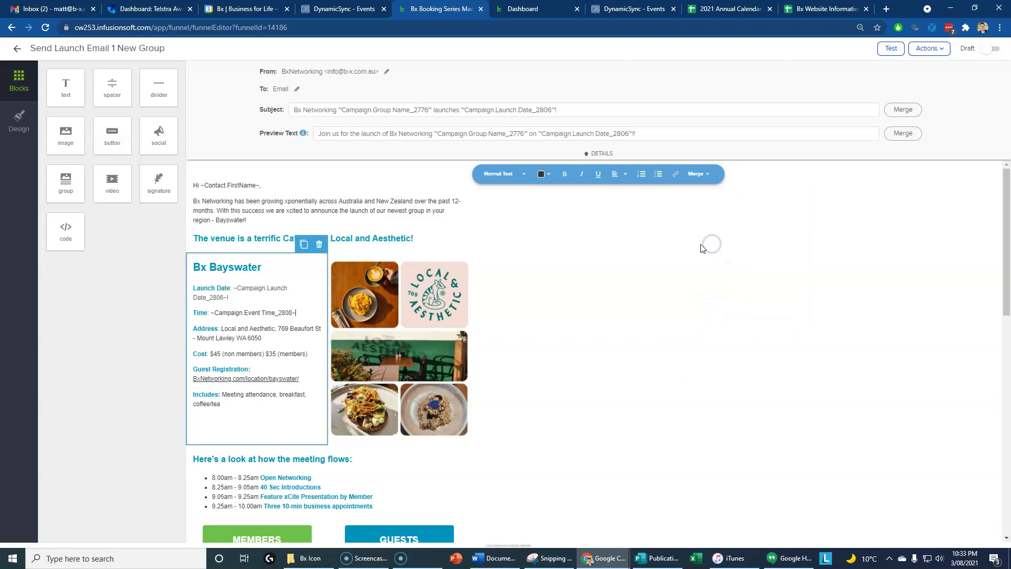
# - Replace "Local and Aesthetic" in the venue heading with the Event Location Name campaign merge field
pyautogui.moveTo(332, 236); pyautogui.dragTo(398, 269)
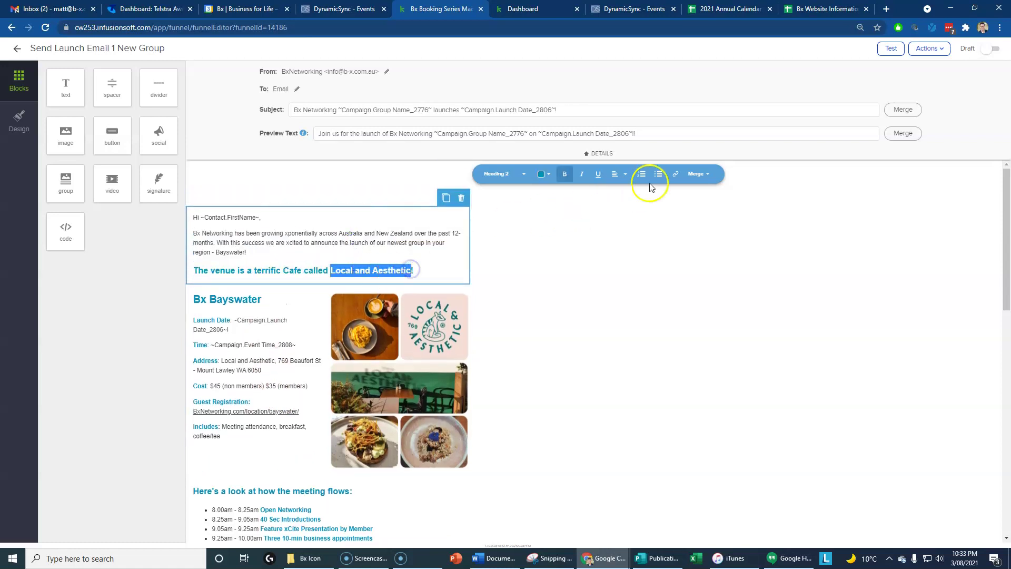
pyautogui.click(699, 174)
pyautogui.scroll(-1, 701, 406)
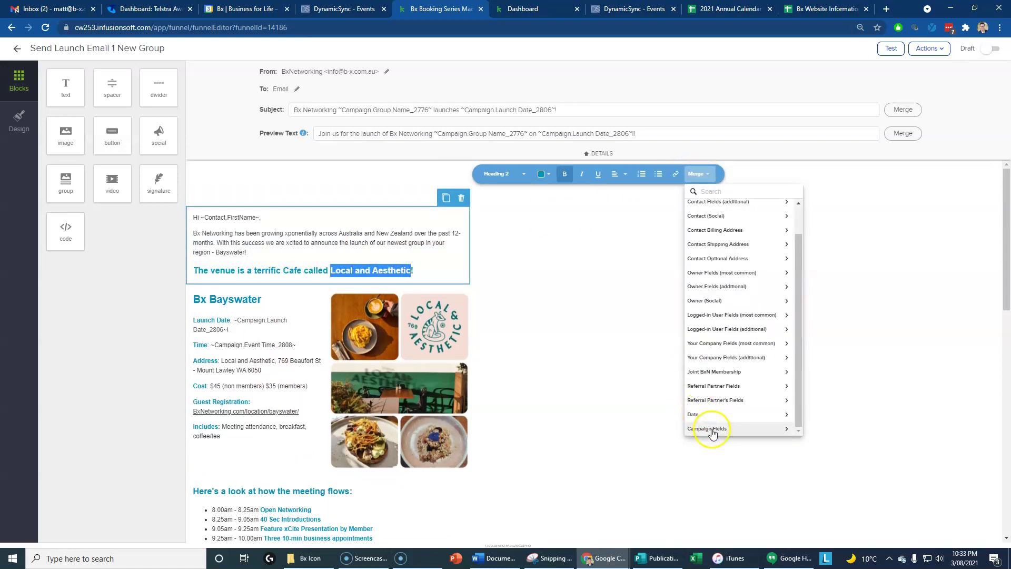
pyautogui.click(712, 429)
pyautogui.scroll(-3, 727, 327)
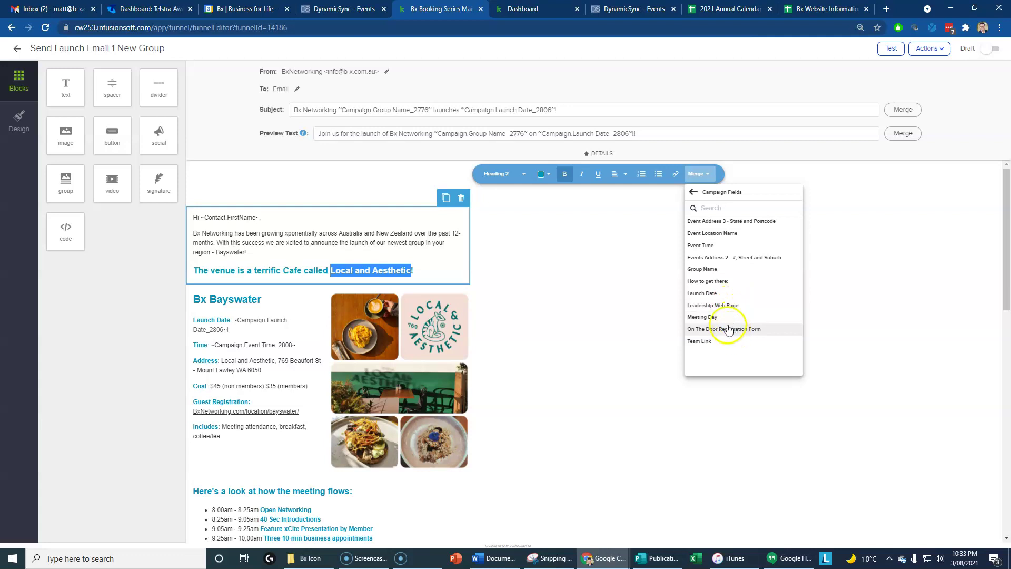
pyautogui.click(715, 233)
# - Replace "Bayswater" in the "Bx Bayswater" heading with the Group Name campaign merge field
pyautogui.moveTo(211, 312); pyautogui.dragTo(265, 283)
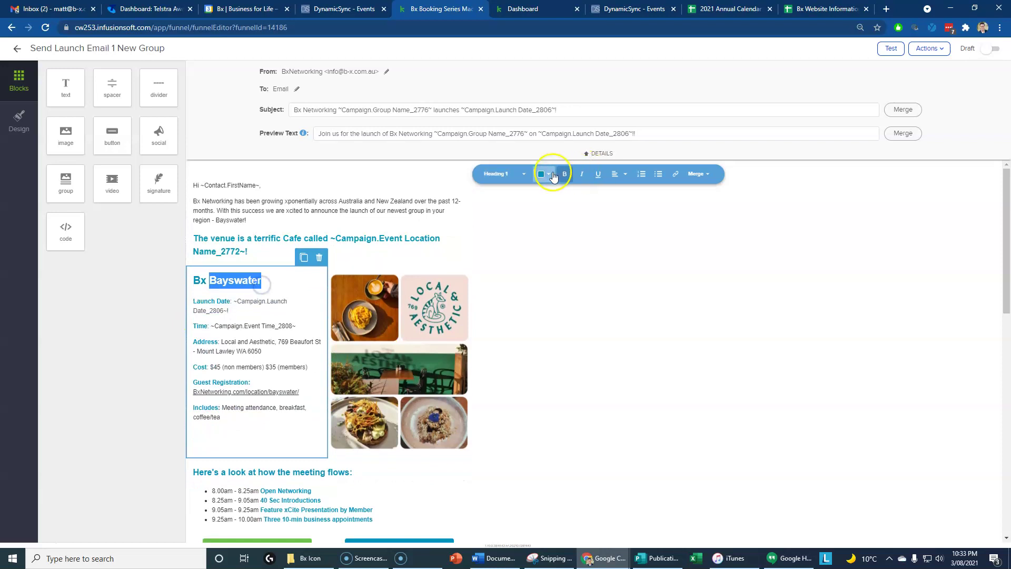
pyautogui.click(694, 178)
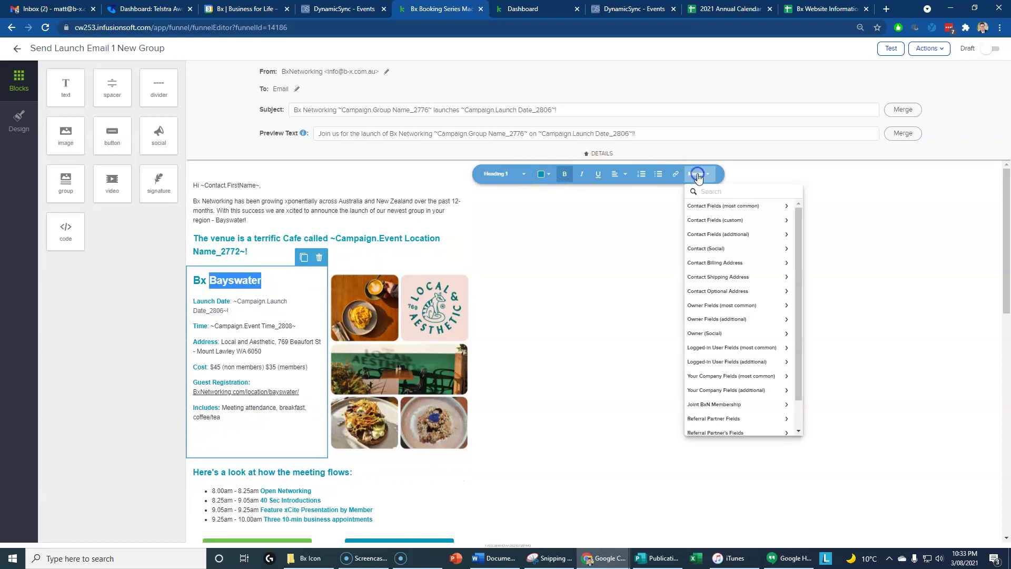
pyautogui.scroll(-1, 734, 427)
pyautogui.click(729, 422)
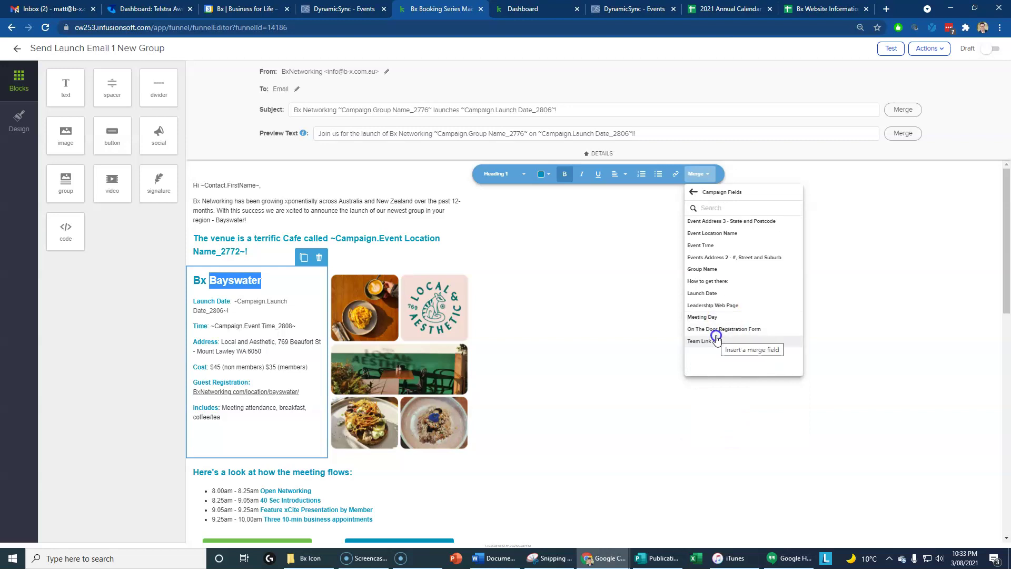
pyautogui.click(710, 269)
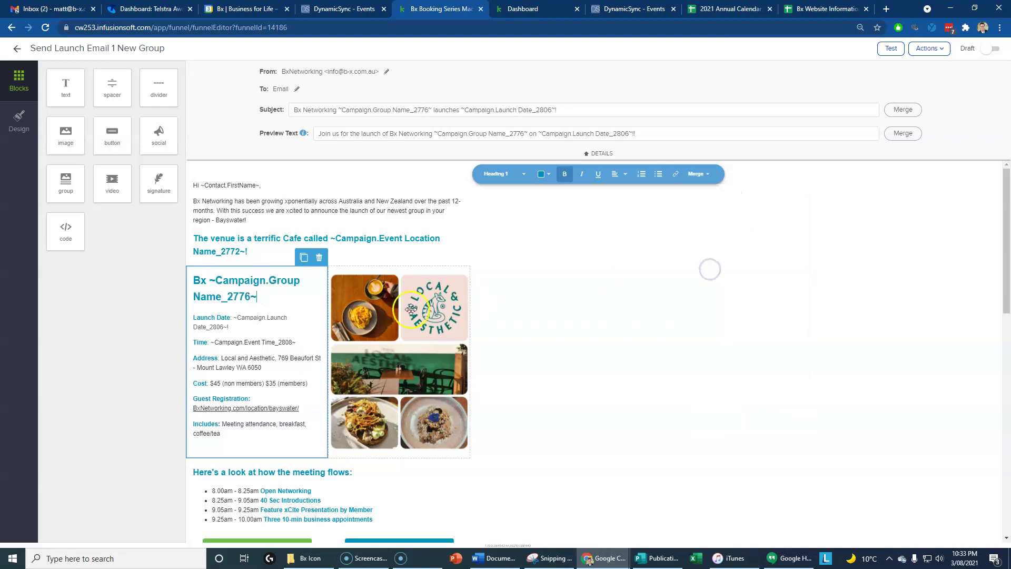
# - Examine the launch email's address line, meeting flow and venue image for content specific to Bayswater
pyautogui.scroll(-2, 249, 384)
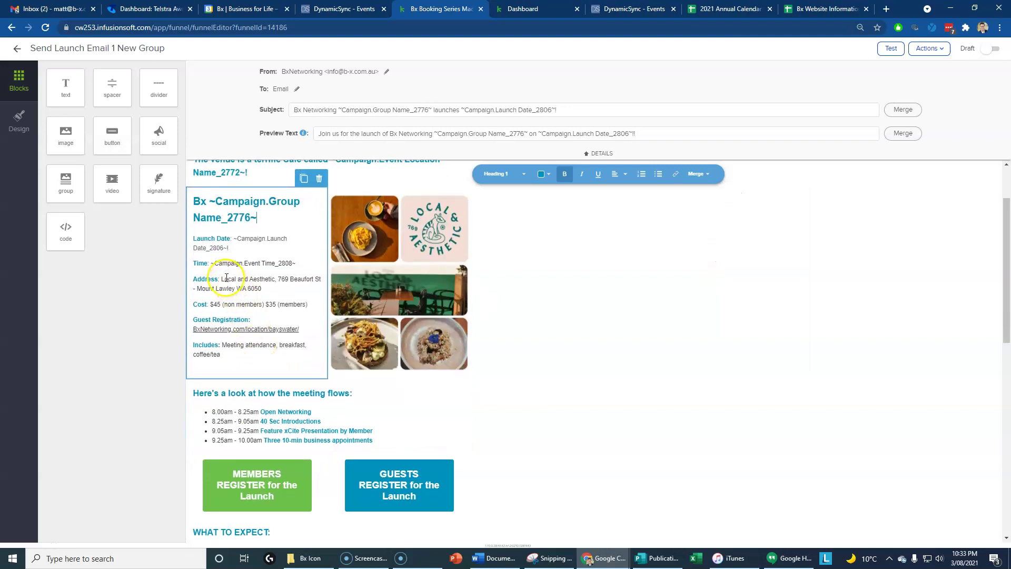
pyautogui.scroll(1, 247, 316)
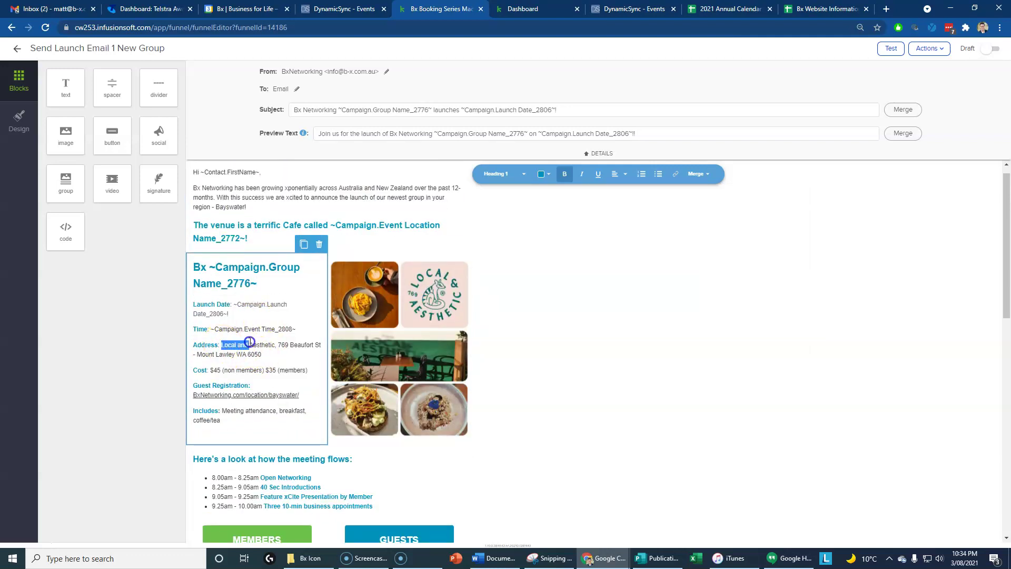
pyautogui.moveTo(275, 344); pyautogui.dragTo(275, 344)
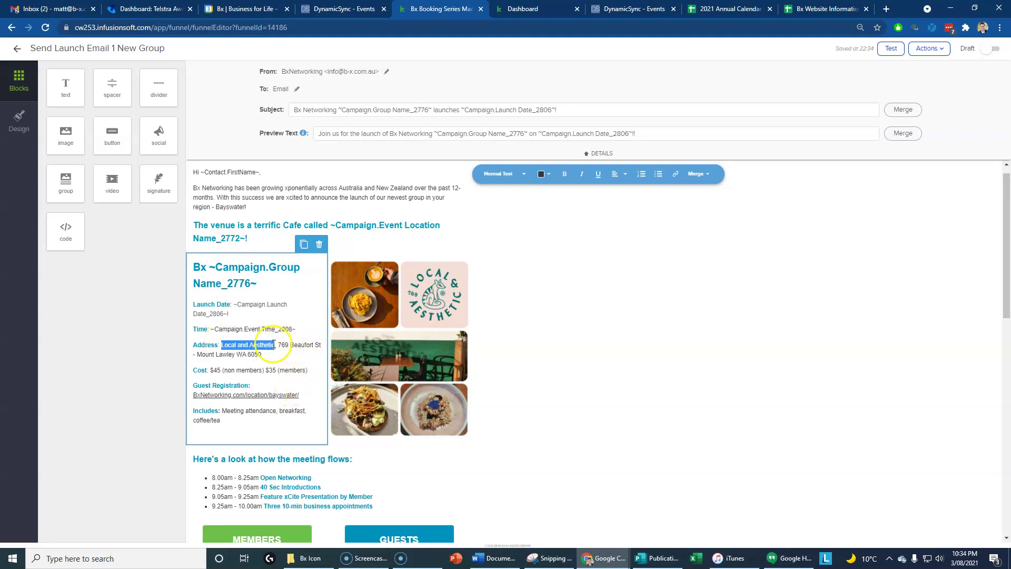
pyautogui.scroll(-1, 284, 416)
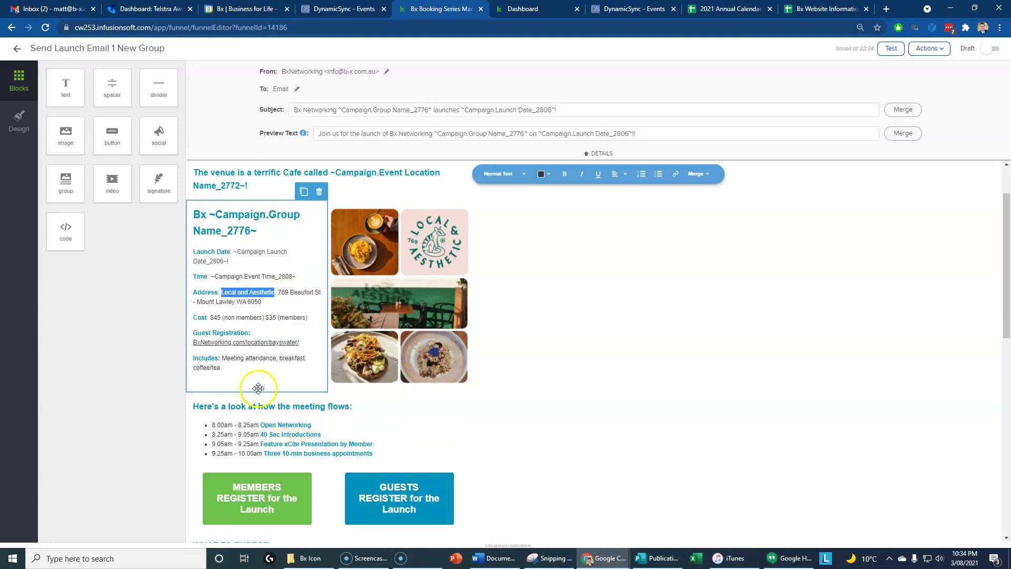
pyautogui.scroll(-1, 263, 387)
pyautogui.scroll(-2, 262, 390)
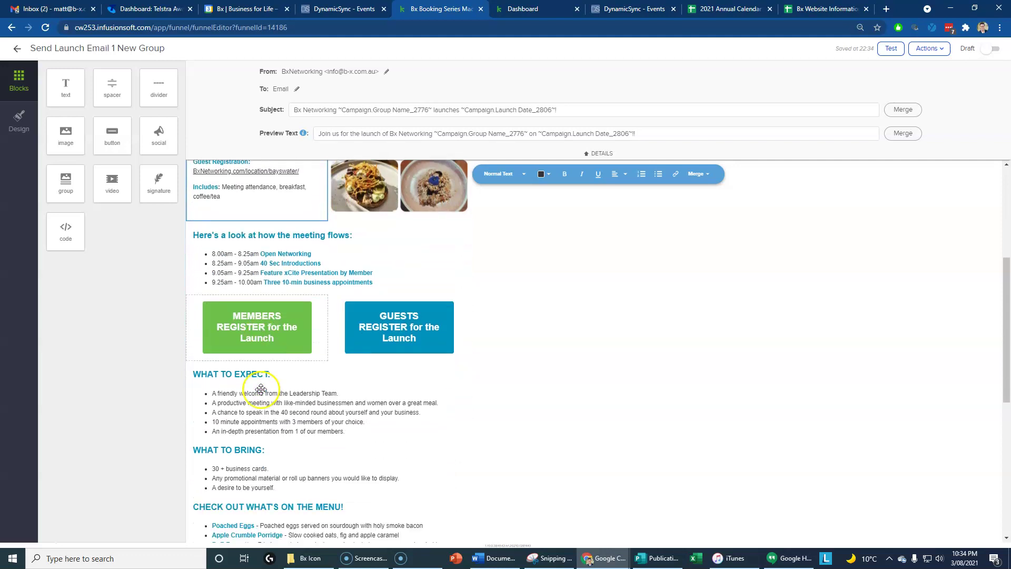
pyautogui.scroll(4, 588, 384)
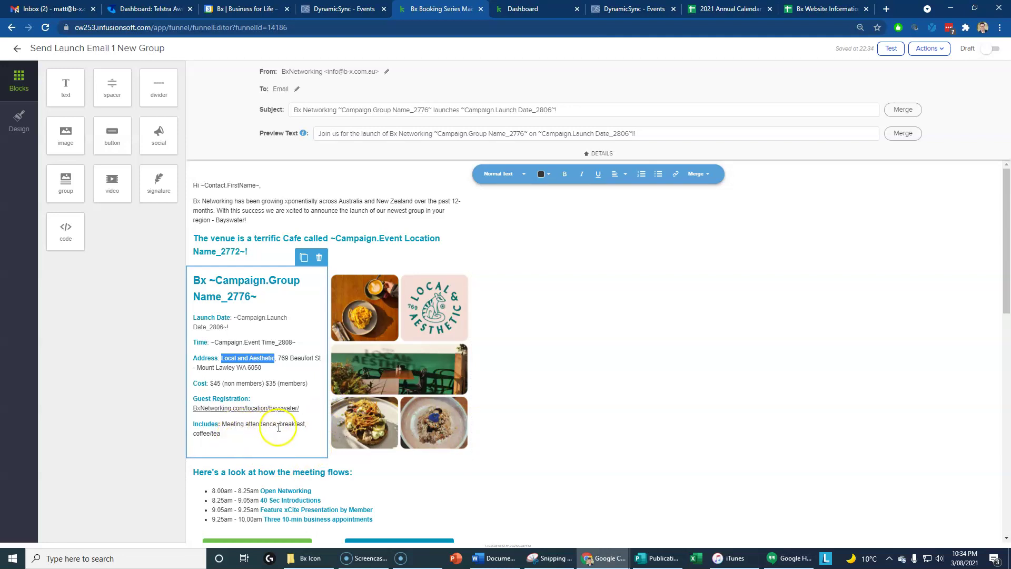
pyautogui.click(412, 343)
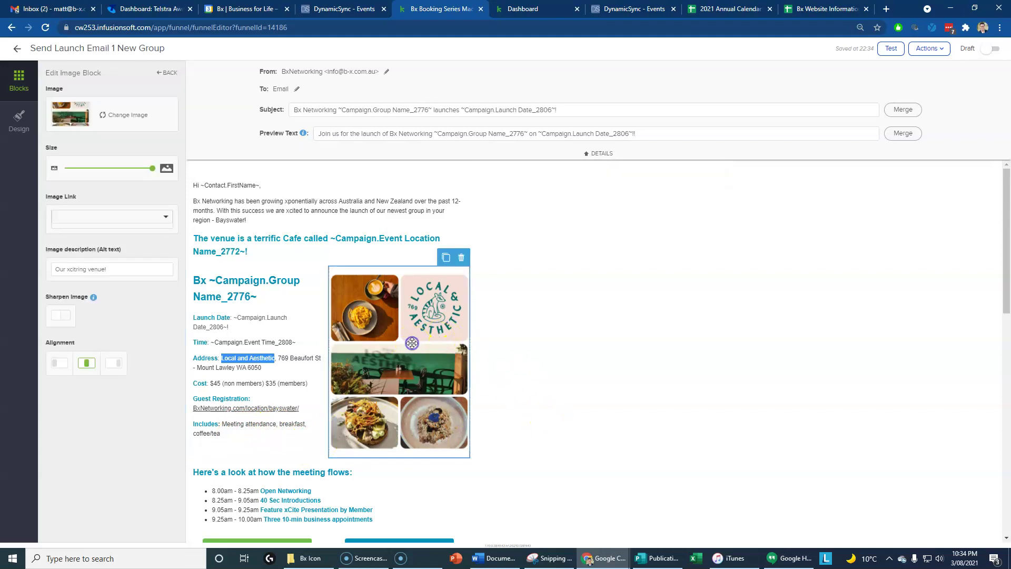
# - Inspect the launch email's members and guests registration button links and the expectation and menu sections
pyautogui.scroll(-4, 529, 460)
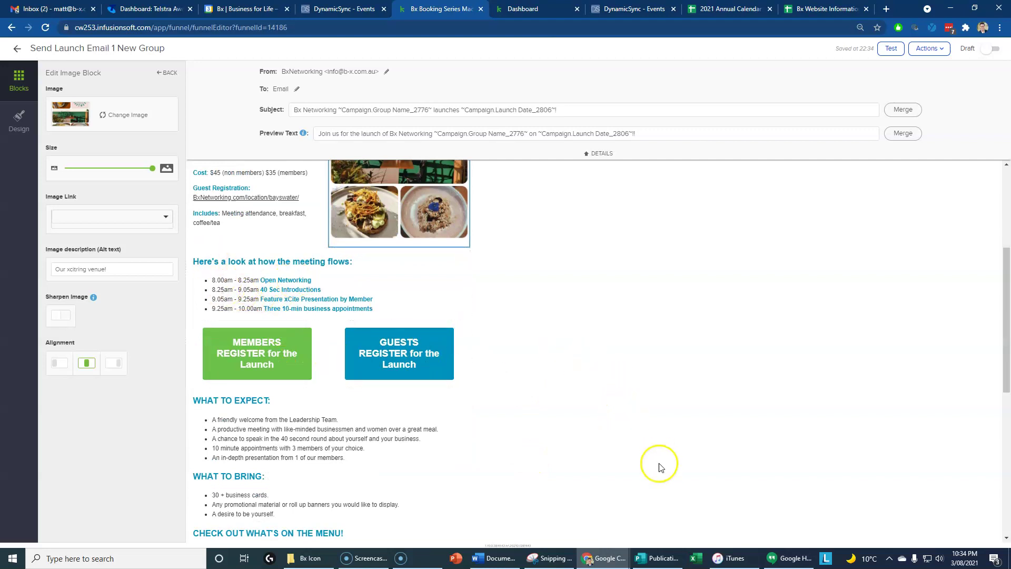
pyautogui.scroll(-2, 457, 316)
pyautogui.click(292, 263)
pyautogui.moveTo(163, 231); pyautogui.dragTo(339, 267)
pyautogui.click(428, 291)
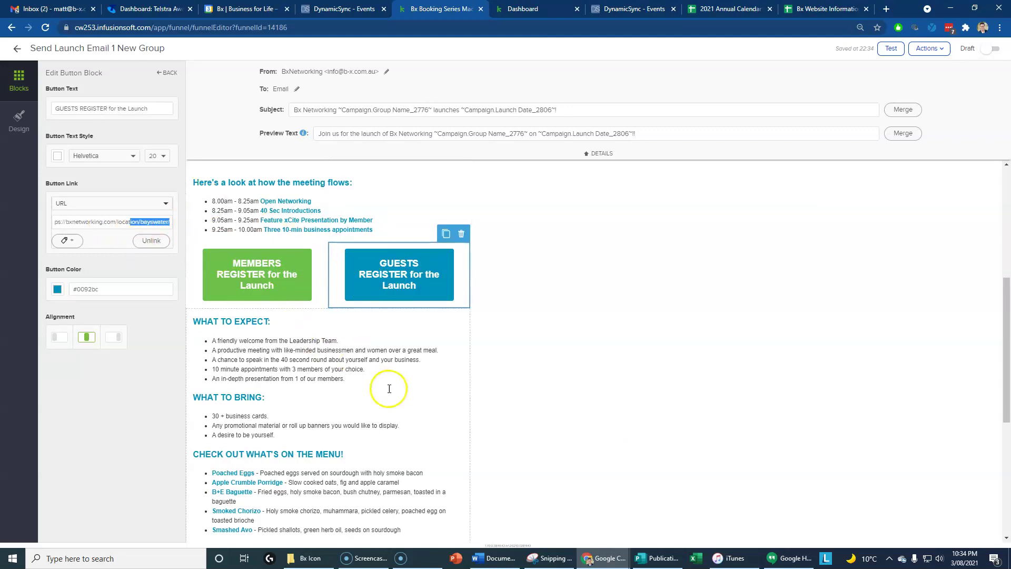
pyautogui.scroll(-2, 524, 413)
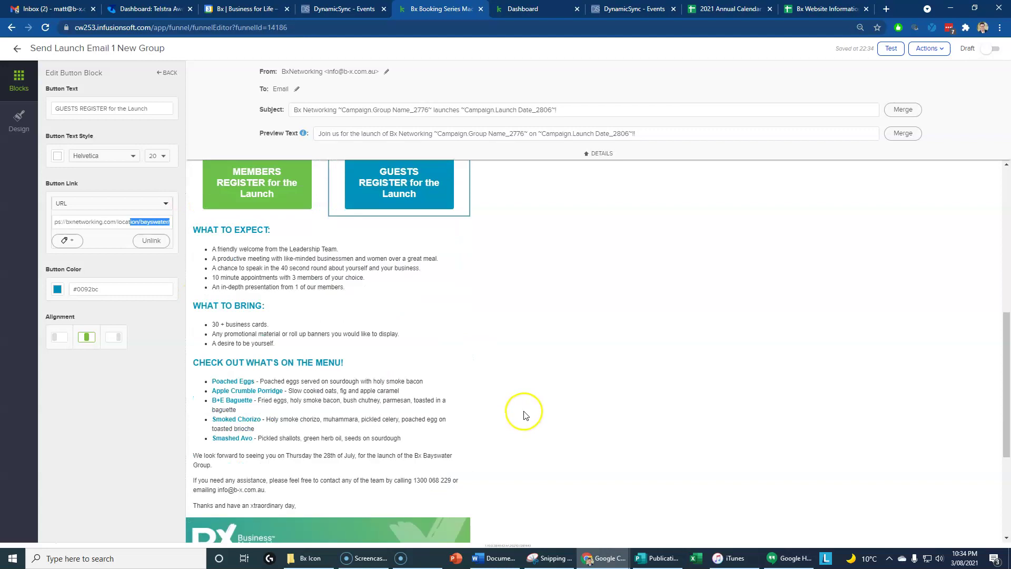
pyautogui.scroll(-2, 251, 291)
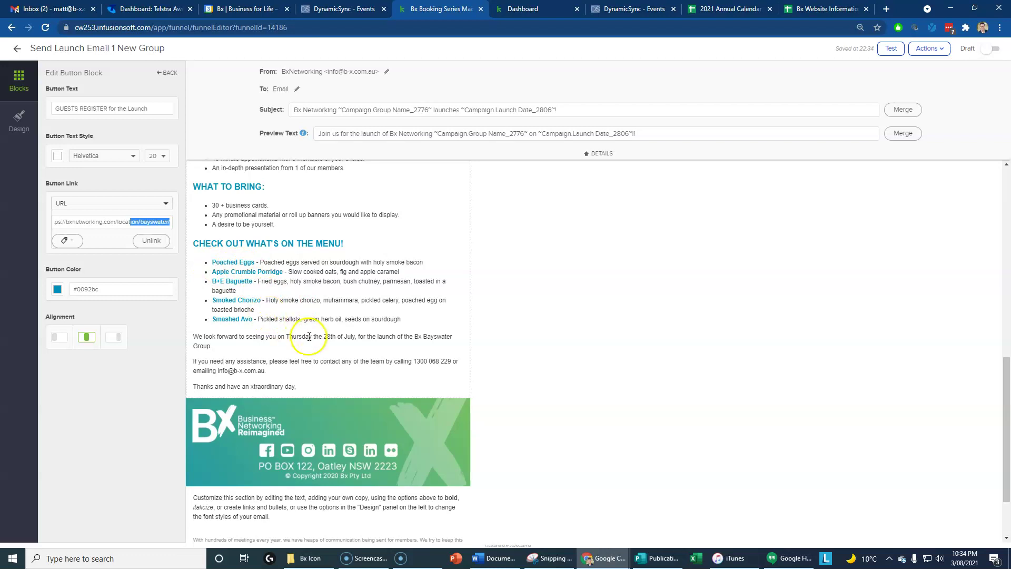
pyautogui.scroll(1, 309, 338)
pyautogui.scroll(1, 310, 341)
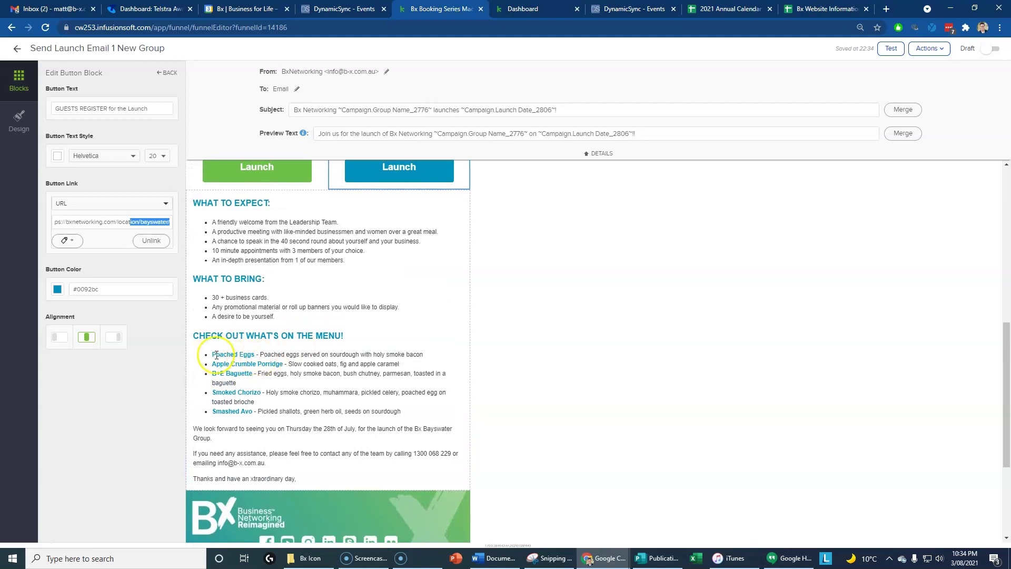
pyautogui.scroll(1, 263, 369)
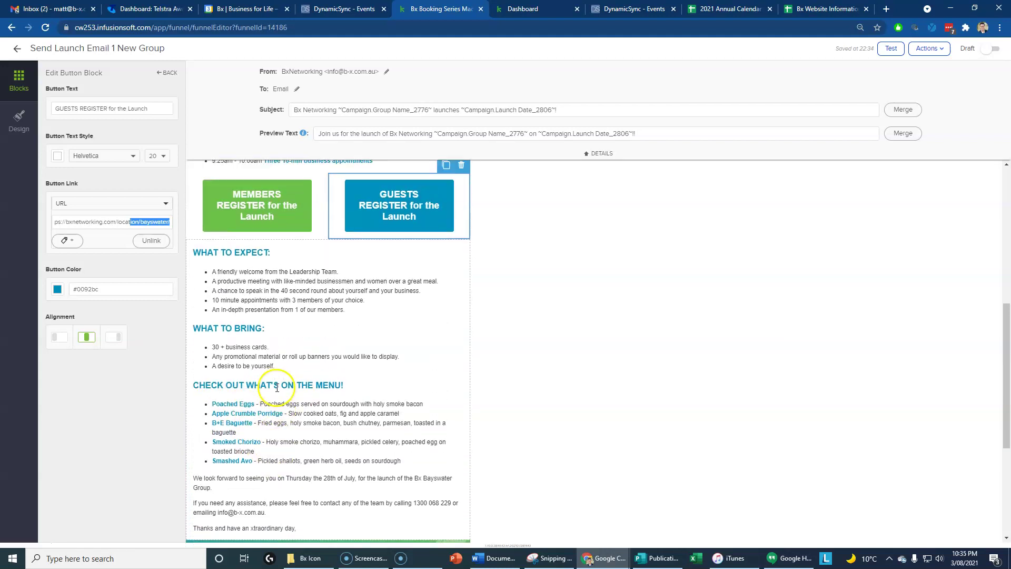
# - Replace "Bayswater" in the closing "We look forward to seeing you" sentence with the Group Name campaign merge field
pyautogui.scroll(-2, 247, 359)
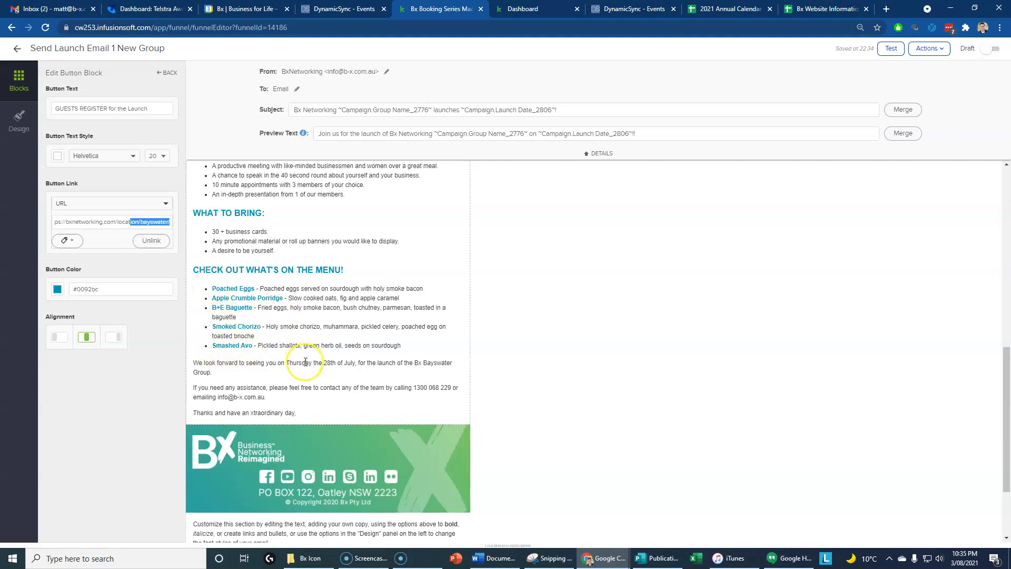
pyautogui.scroll(-1, 420, 303)
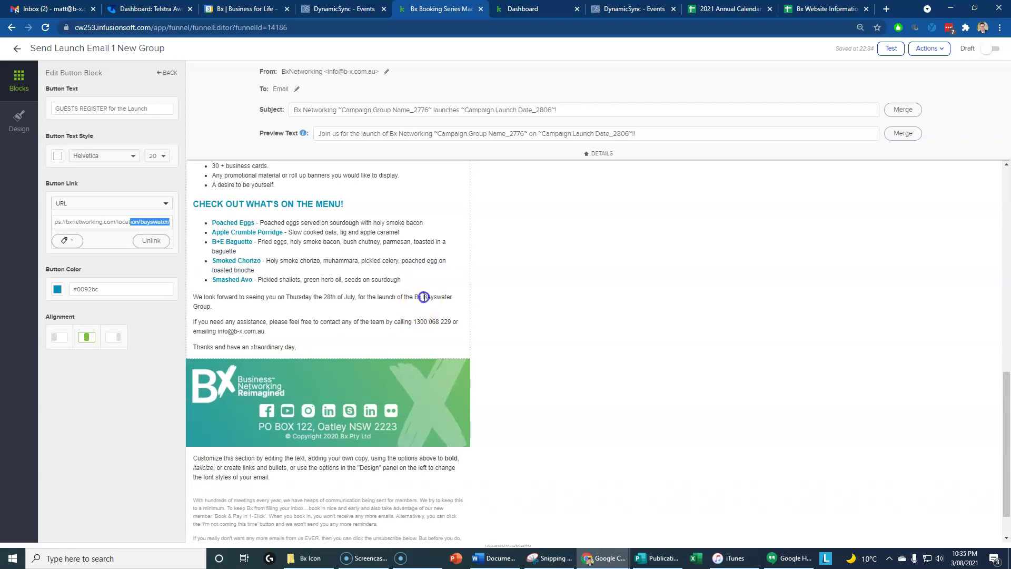
pyautogui.moveTo(424, 297); pyautogui.dragTo(447, 296)
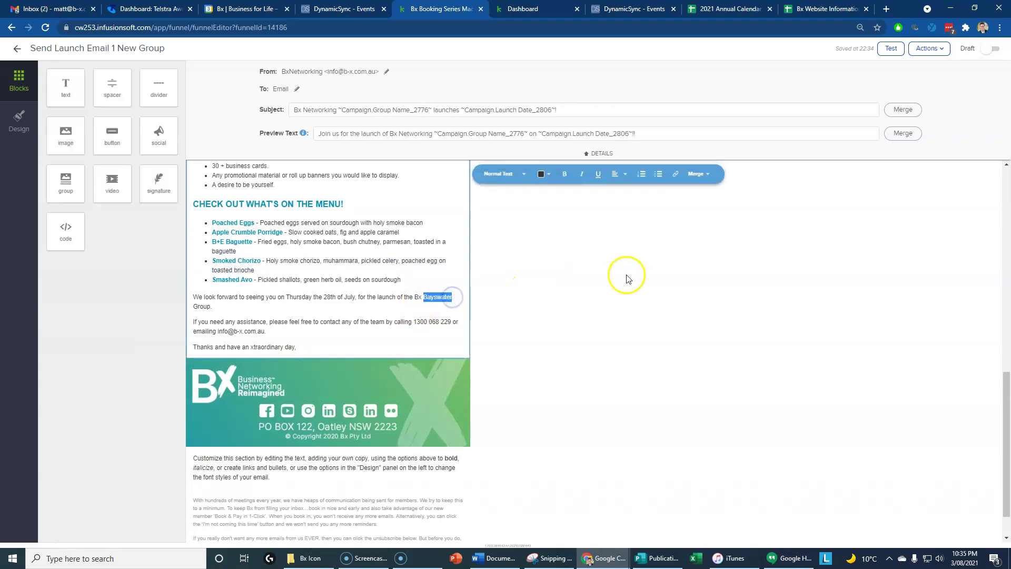
pyautogui.click(698, 174)
pyautogui.scroll(-2, 719, 406)
pyautogui.click(714, 428)
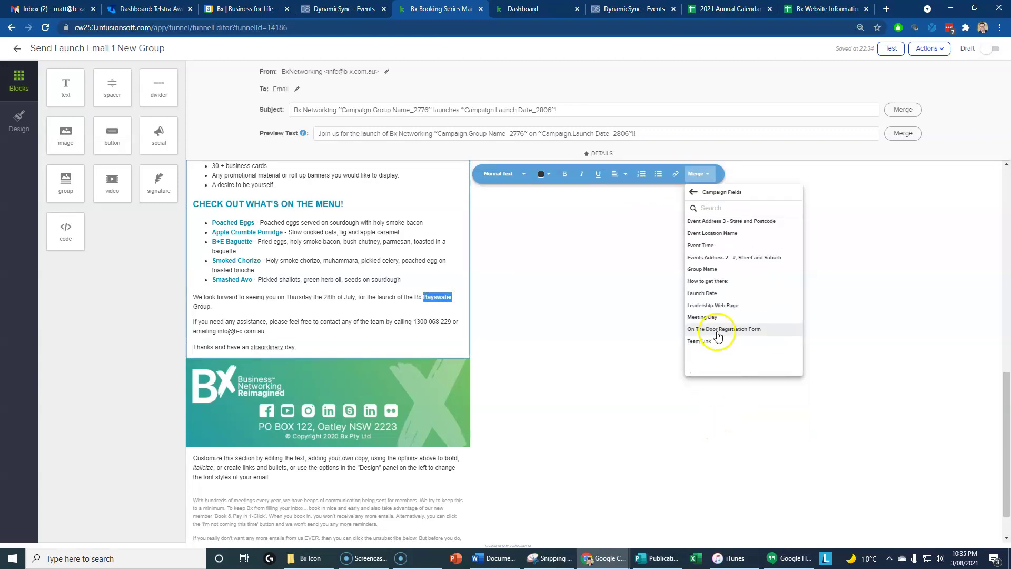
pyautogui.click(710, 271)
# - Replace "Bayswater" in the opening paragraph with the Group Name merge field copied from the preview text
pyautogui.scroll(1, 310, 335)
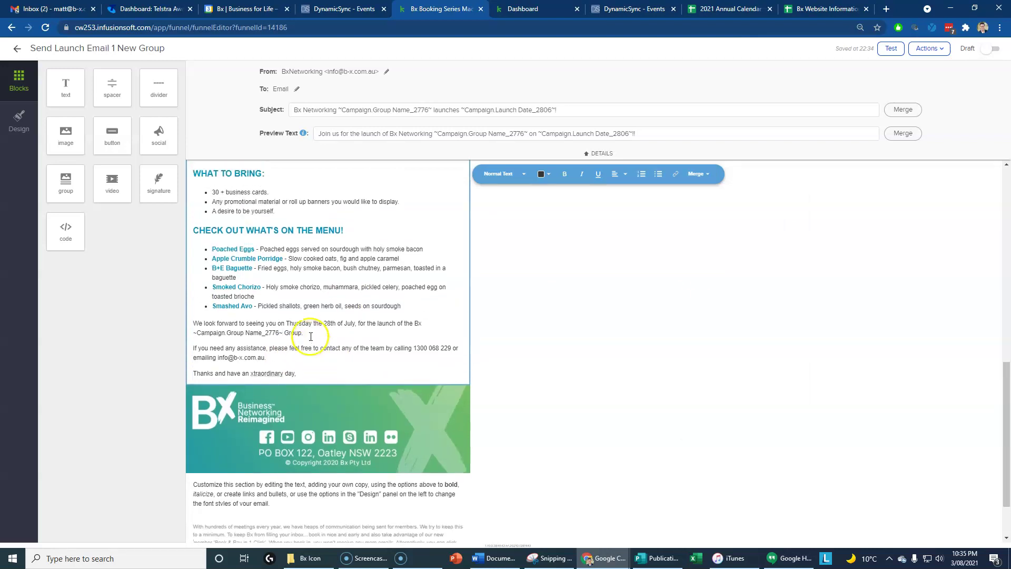
pyautogui.scroll(6, 327, 339)
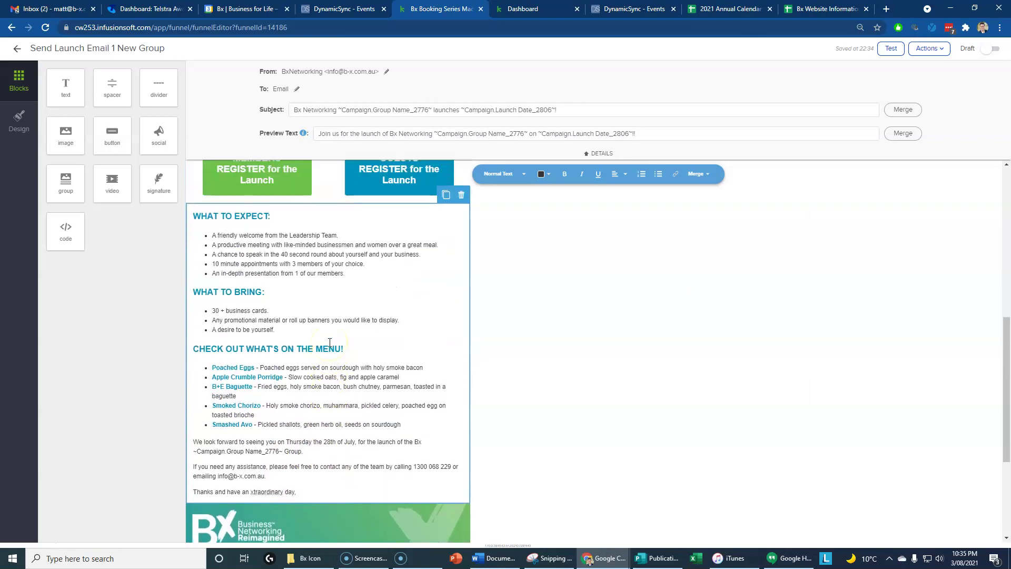
pyautogui.scroll(5, 330, 343)
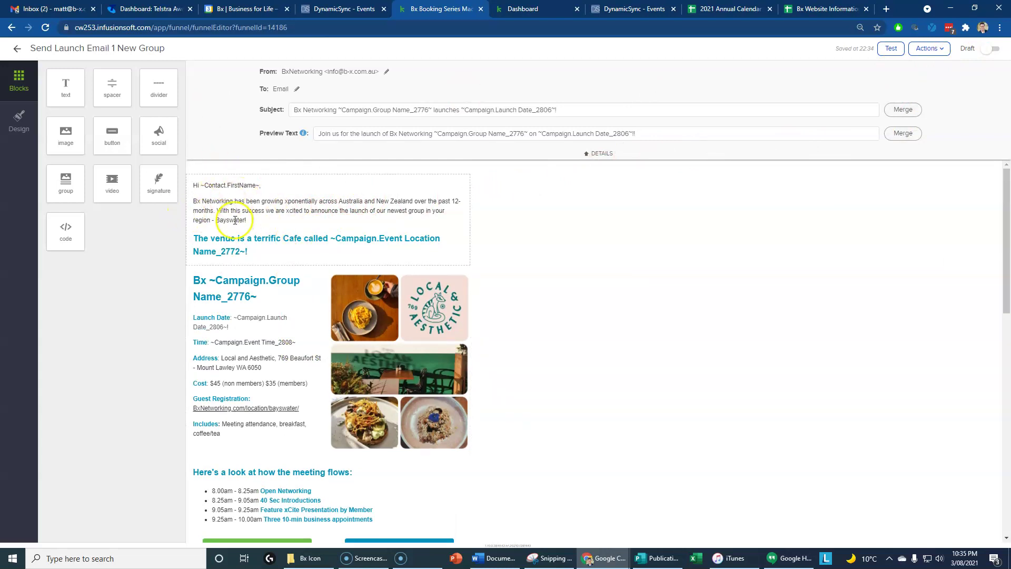
pyautogui.moveTo(436, 133); pyautogui.dragTo(524, 133)
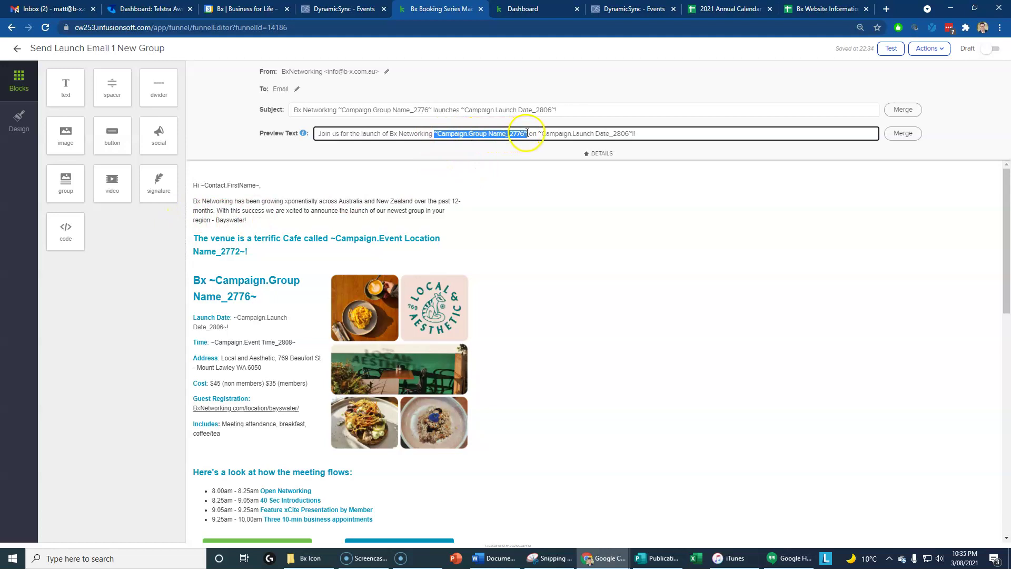
pyautogui.doubleClick(224, 200)
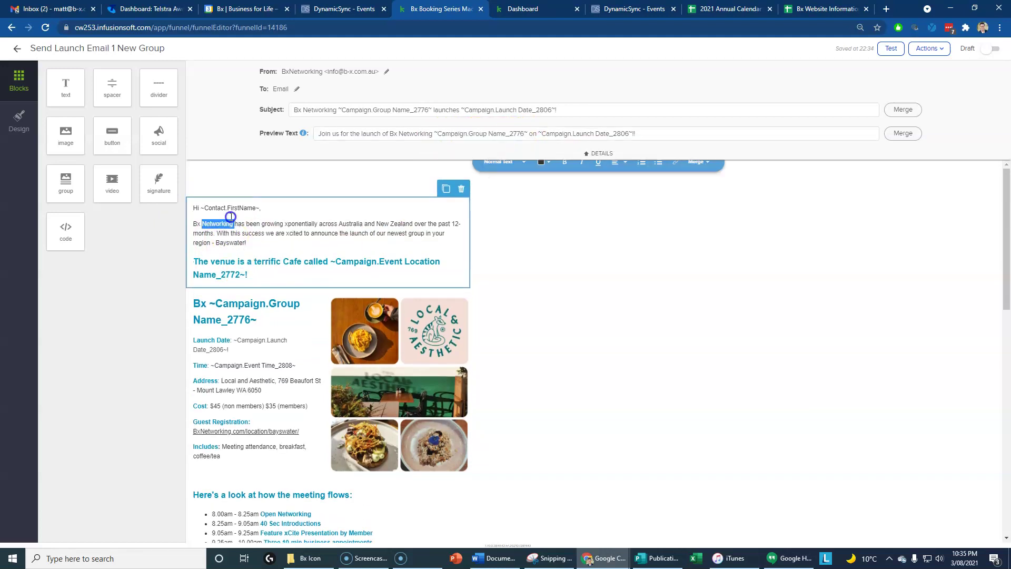
pyautogui.doubleClick(231, 253)
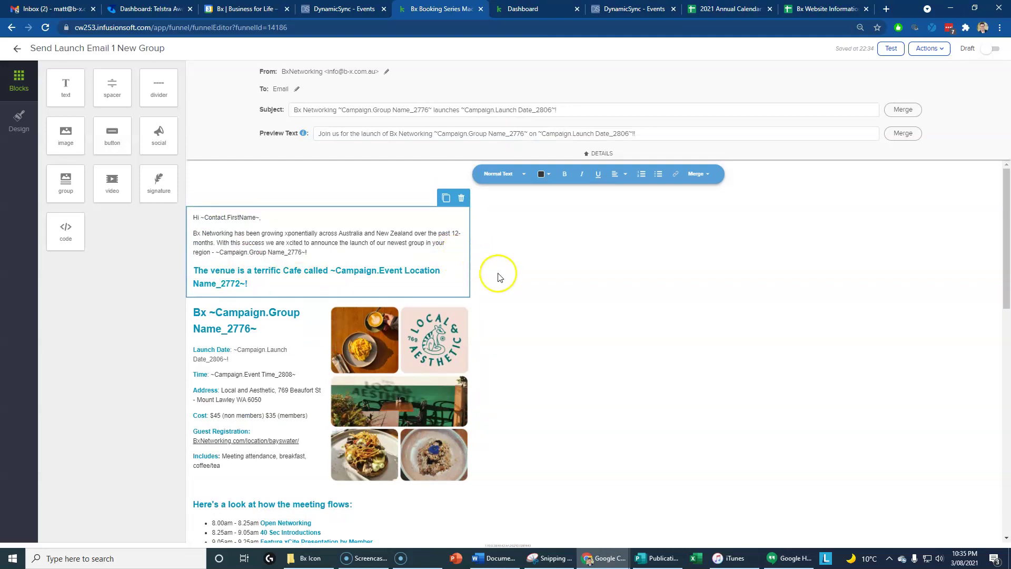
# - Open the Send Marketing Launch Email 2 sequence and check its date timer configuration
pyautogui.click(17, 48)
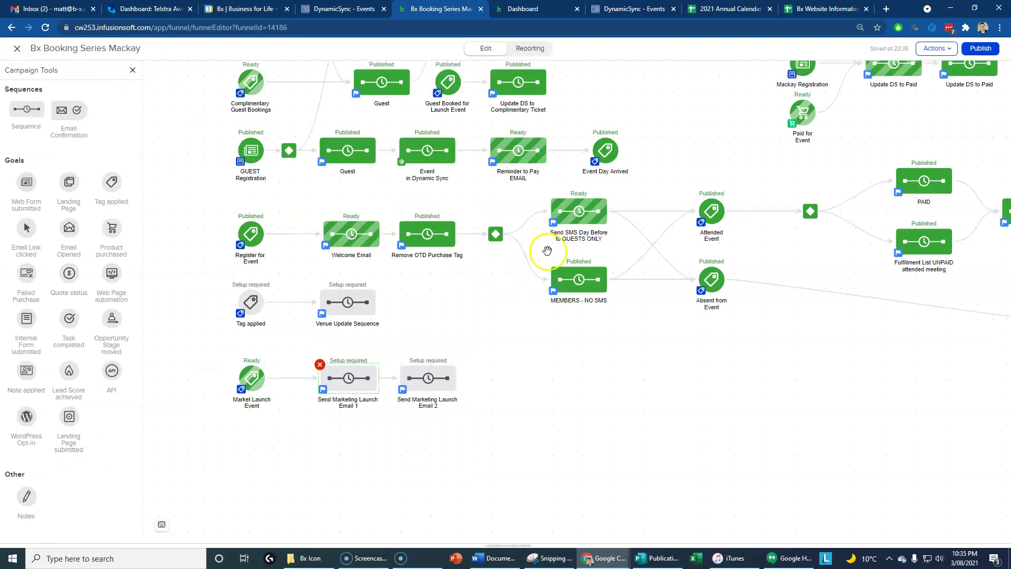
pyautogui.doubleClick(401, 390)
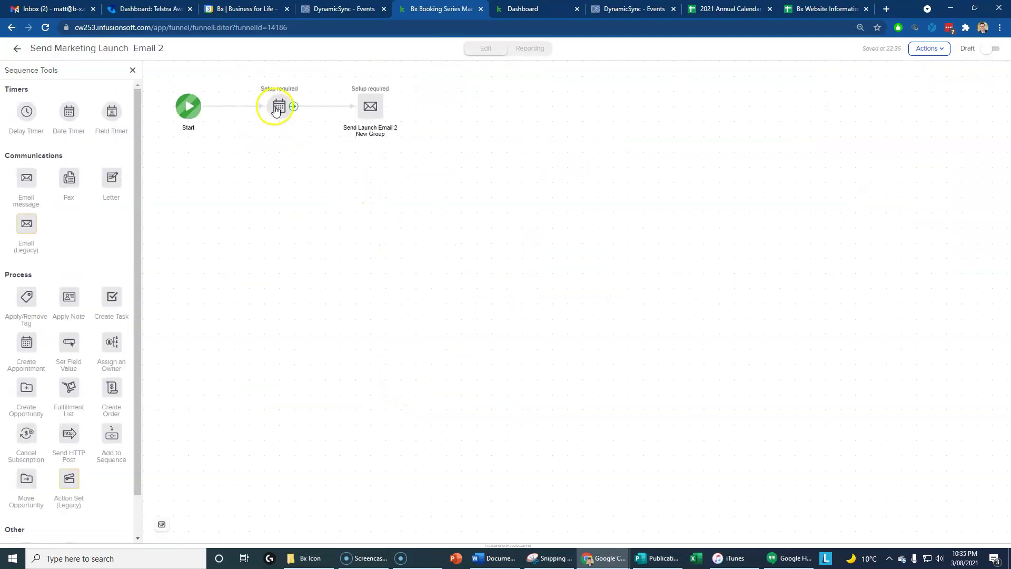
pyautogui.doubleClick(277, 109)
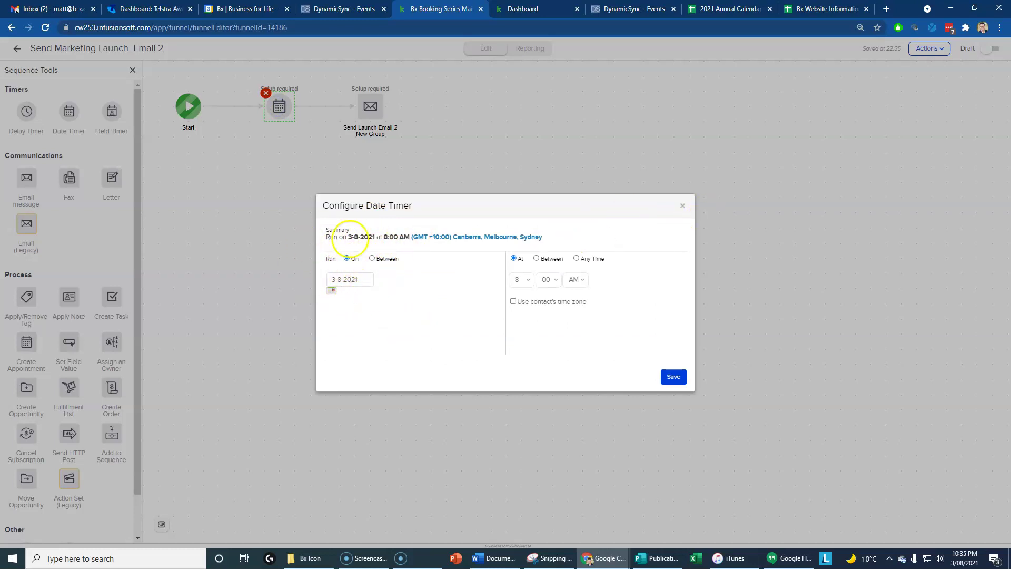
pyautogui.click(683, 206)
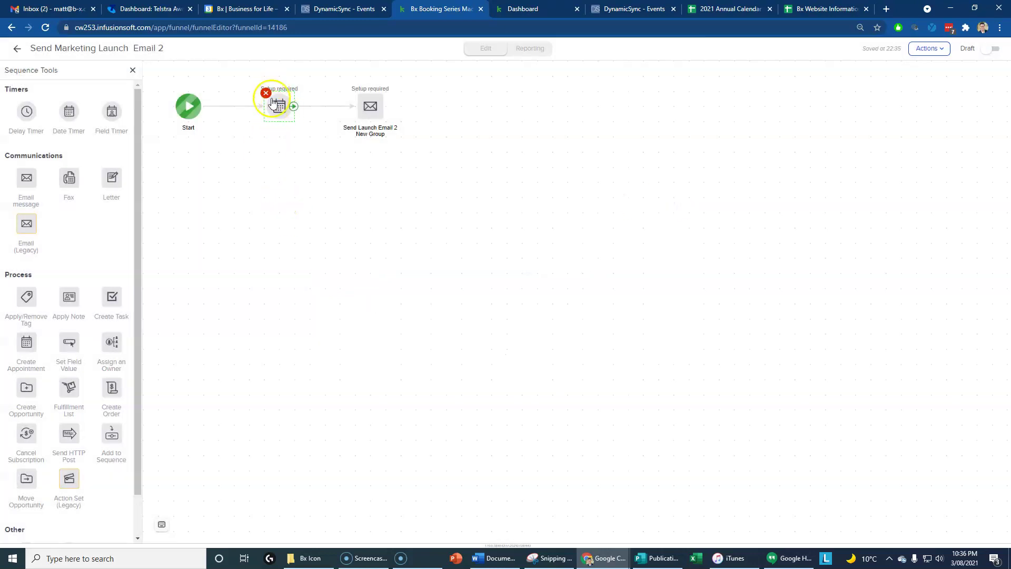
# - Delete the Send Launch Email 2 New Group email from the Send Marketing Launch Email 2 sequence
pyautogui.doubleClick(369, 105)
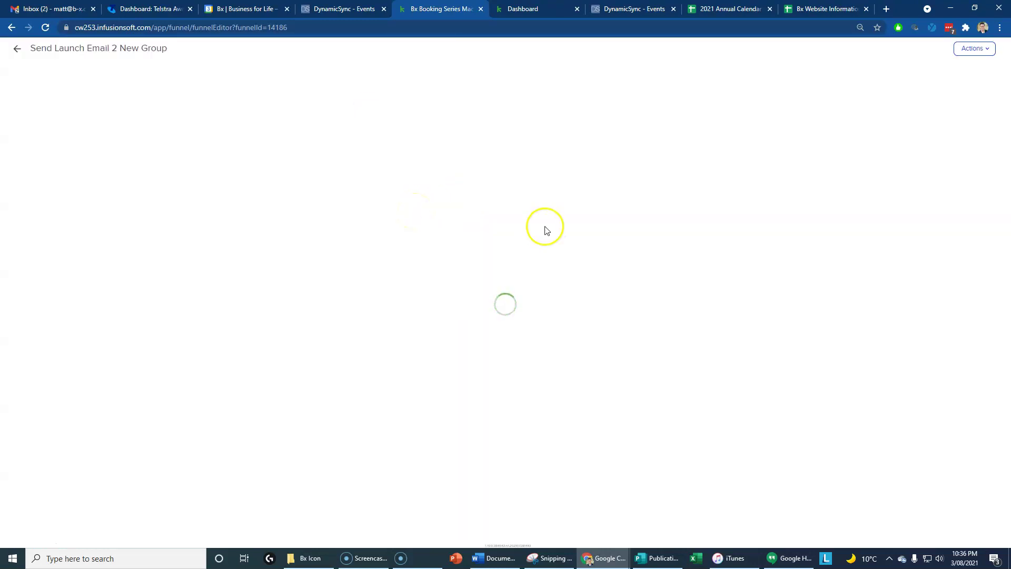
pyautogui.click(17, 49)
pyautogui.click(357, 94)
pyautogui.click(548, 98)
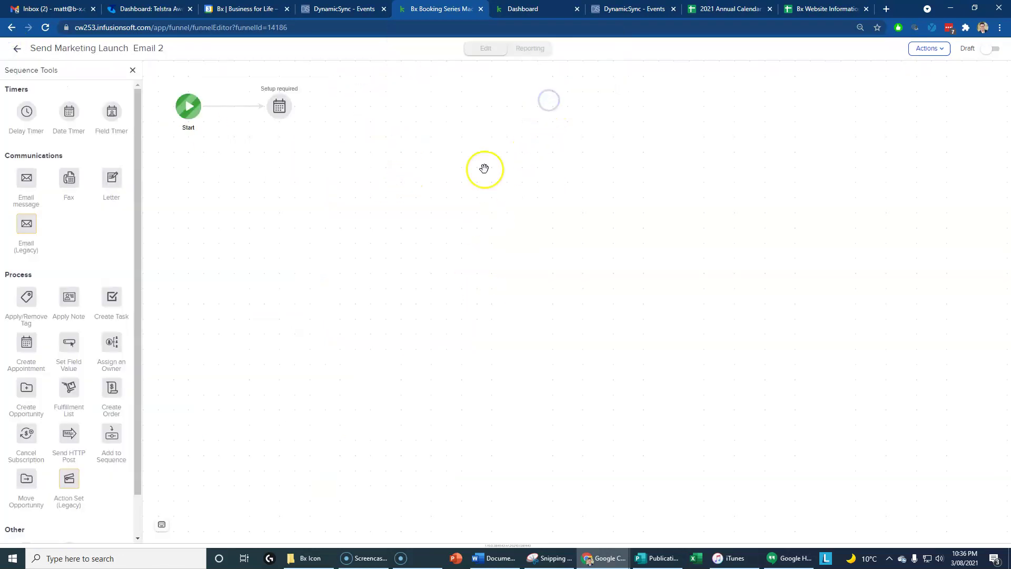
# - Publish the Bx Booking Series Mackay campaign from its main canvas and switch back to the editing view
pyautogui.click(17, 51)
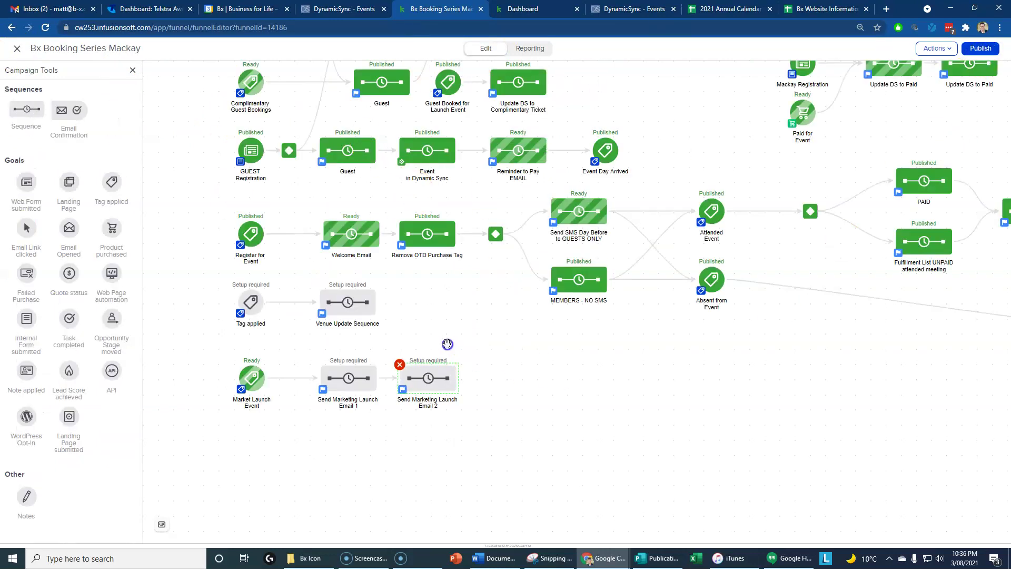
pyautogui.doubleClick(349, 379)
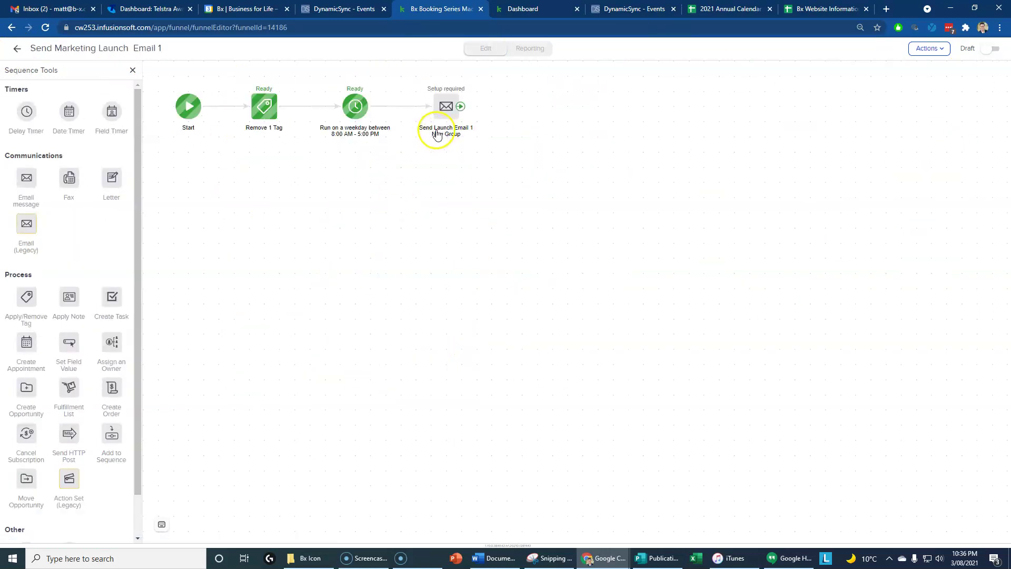
pyautogui.click(18, 51)
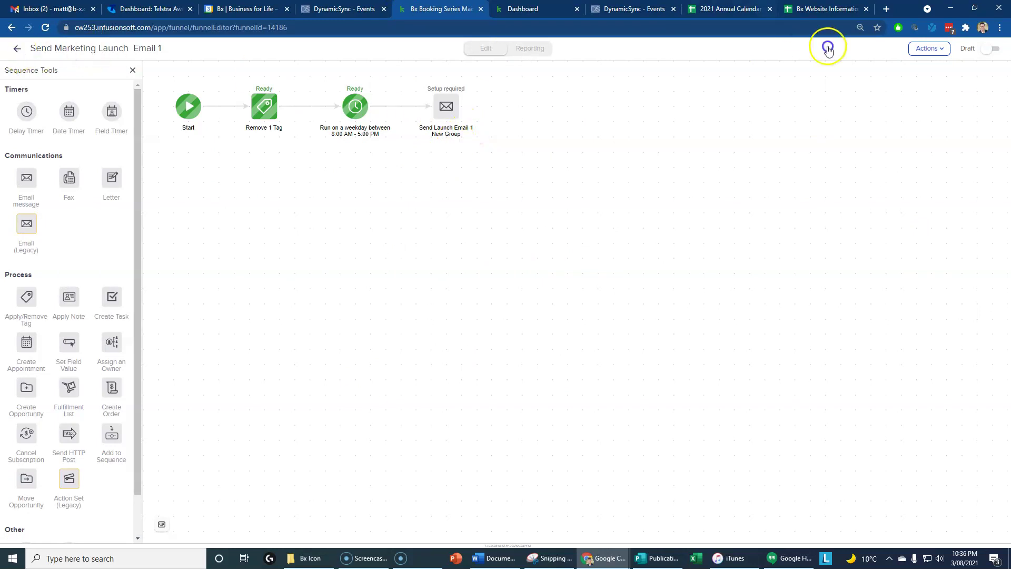
pyautogui.click(976, 49)
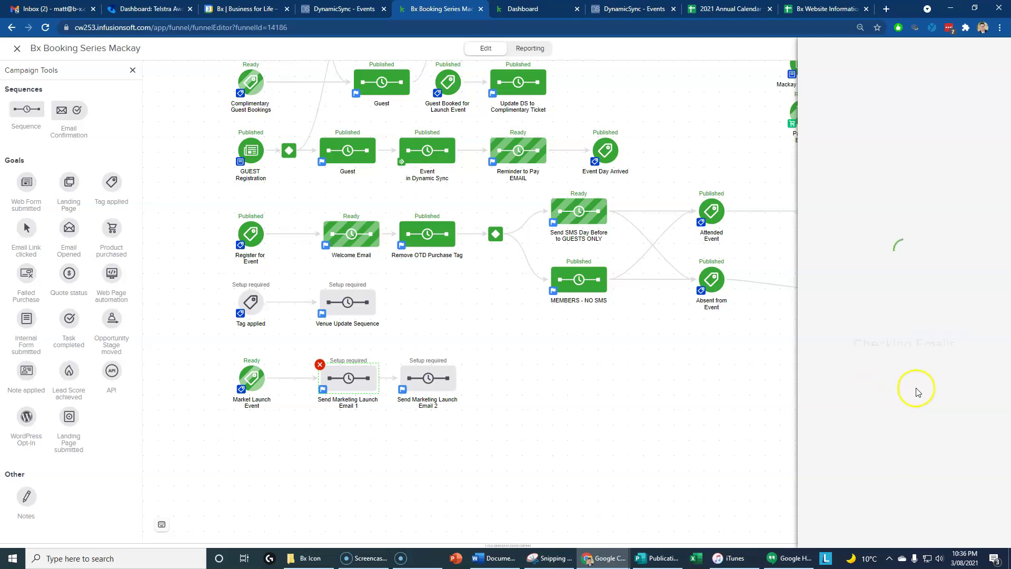
pyautogui.click(980, 280)
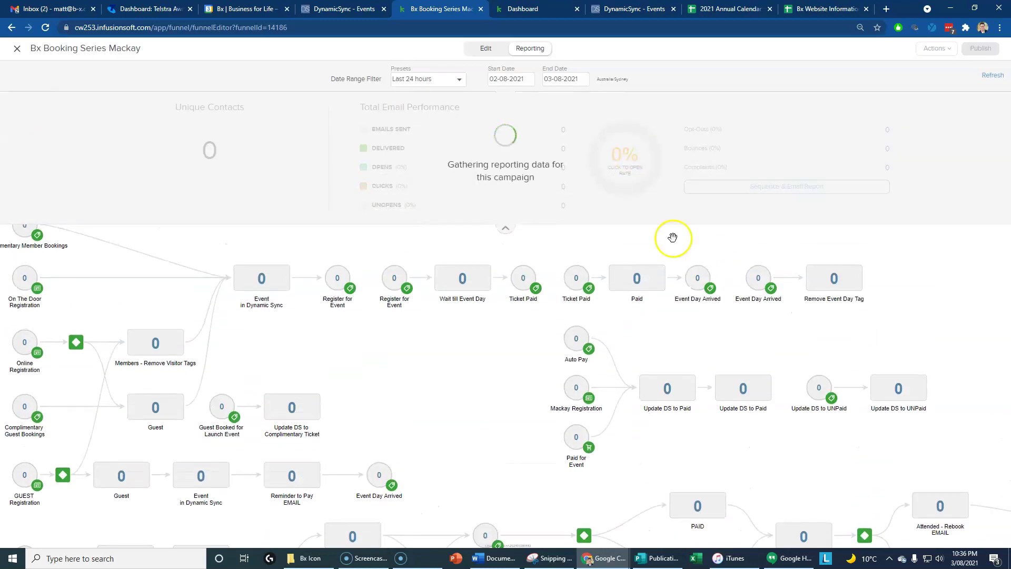
pyautogui.click(484, 48)
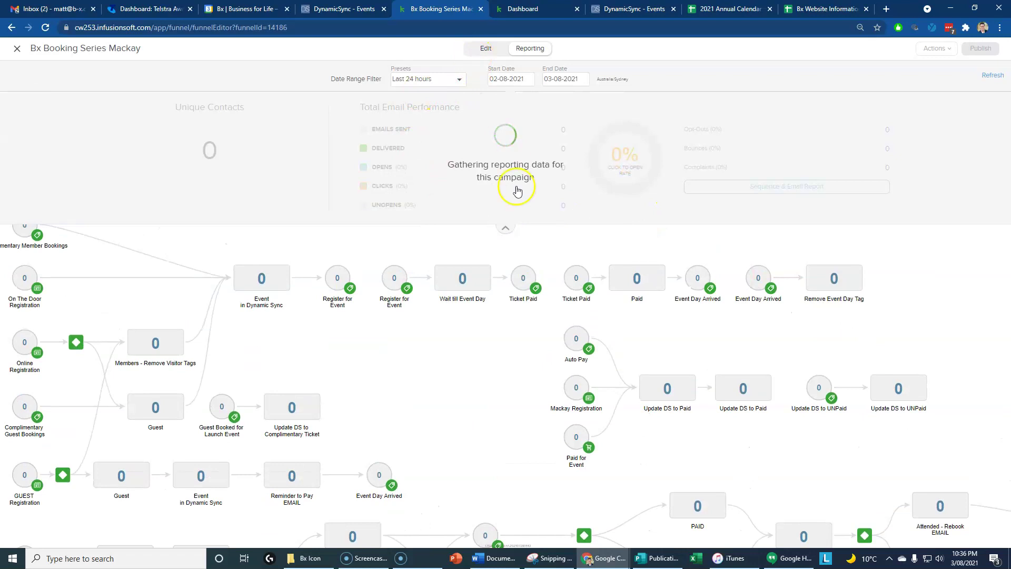
# - Add a new email message after the date timer in the Send Marketing Launch Email 2 sequence and open it
pyautogui.click(480, 426)
pyautogui.scroll(-2, 391, 485)
pyautogui.click(277, 413)
pyautogui.doubleClick(358, 416)
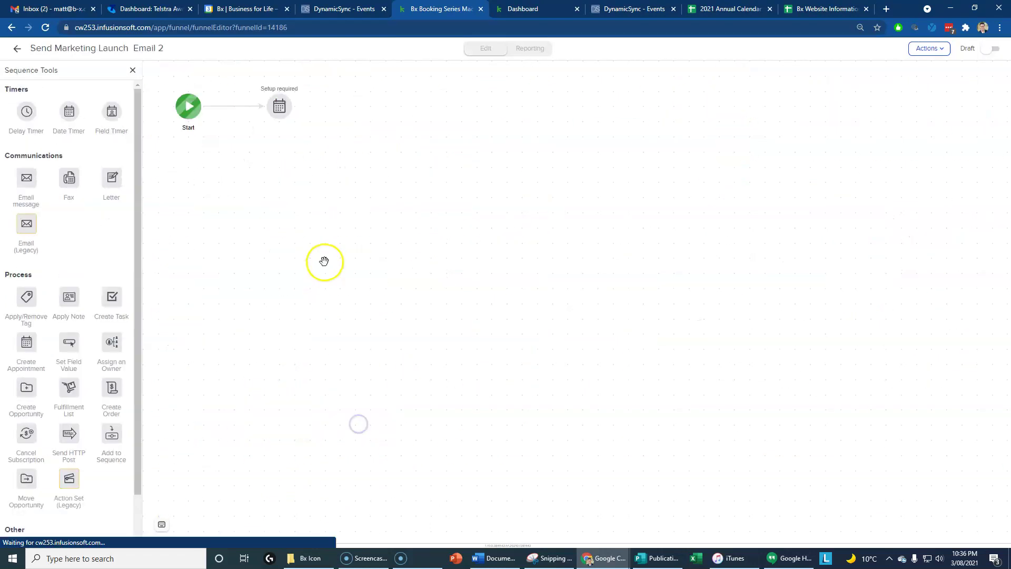
pyautogui.moveTo(30, 203); pyautogui.dragTo(376, 112)
pyautogui.doubleClick(373, 109)
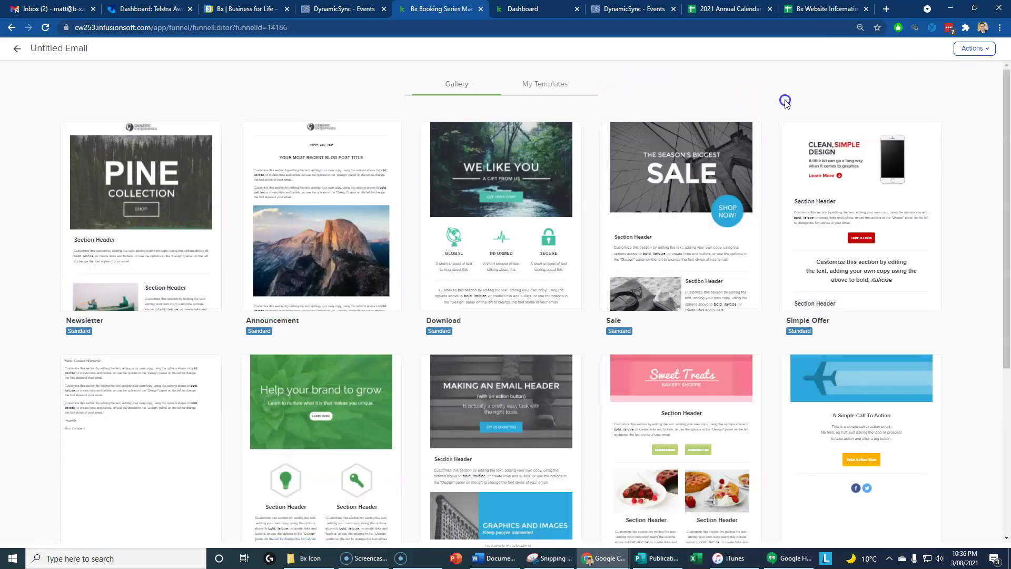
# - Start copying an email from an existing campaign, choosing Bx Booking Series Mackay as the source
pyautogui.click(975, 48)
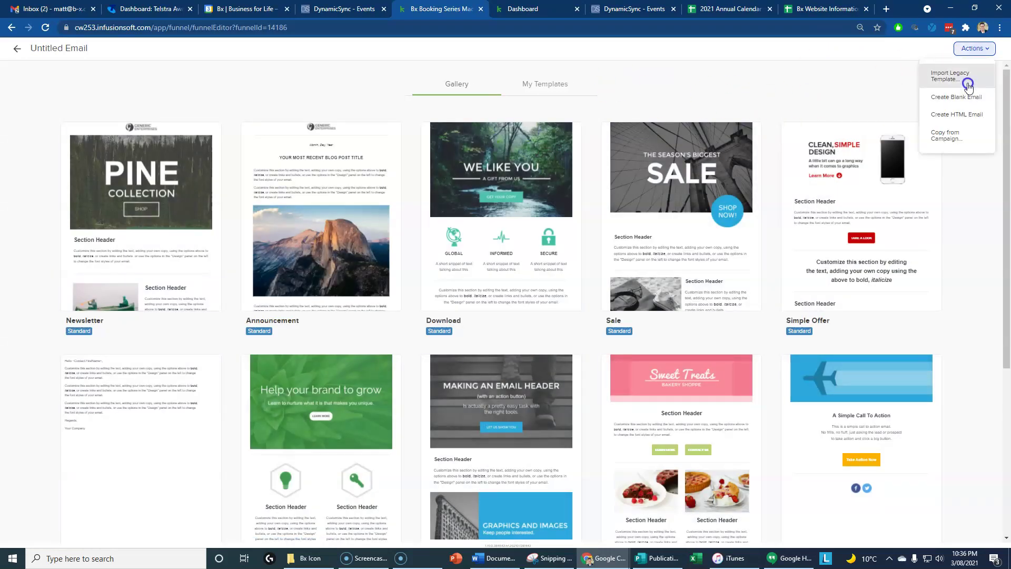
pyautogui.click(951, 136)
pyautogui.click(337, 203)
pyautogui.scroll(-3, 390, 303)
pyautogui.scroll(-10, 391, 310)
pyautogui.scroll(-5, 391, 311)
pyautogui.scroll(-3, 370, 348)
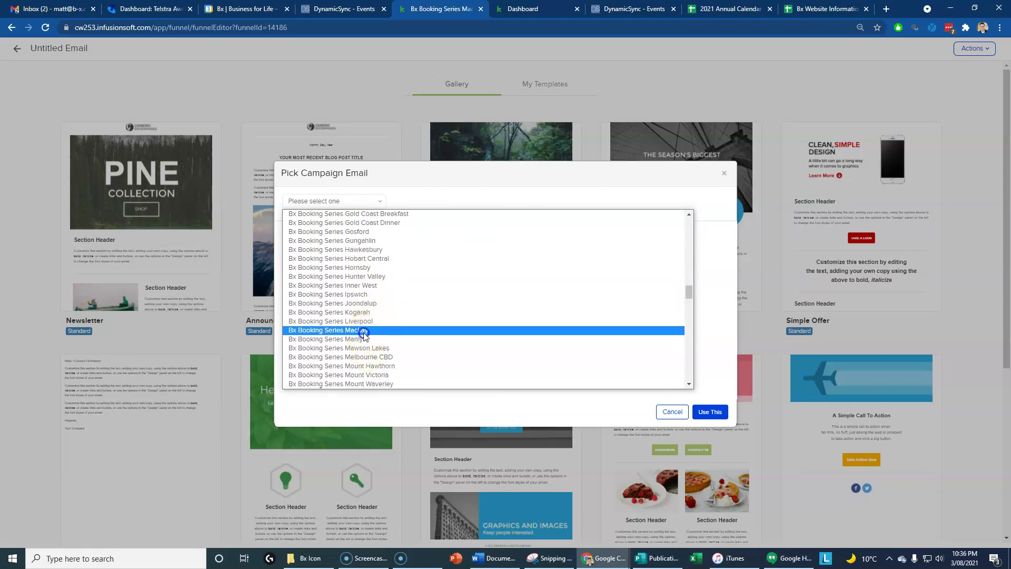
pyautogui.click(364, 330)
# - Preview the Send Launch Email 1 New Group email as the copy source and close the picker without using it
pyautogui.click(341, 222)
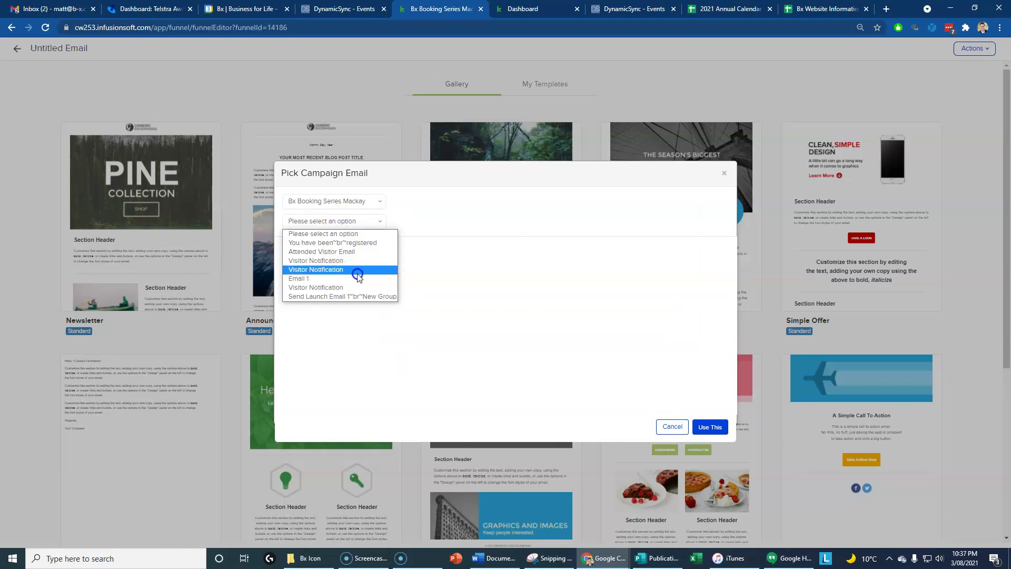
pyautogui.click(326, 296)
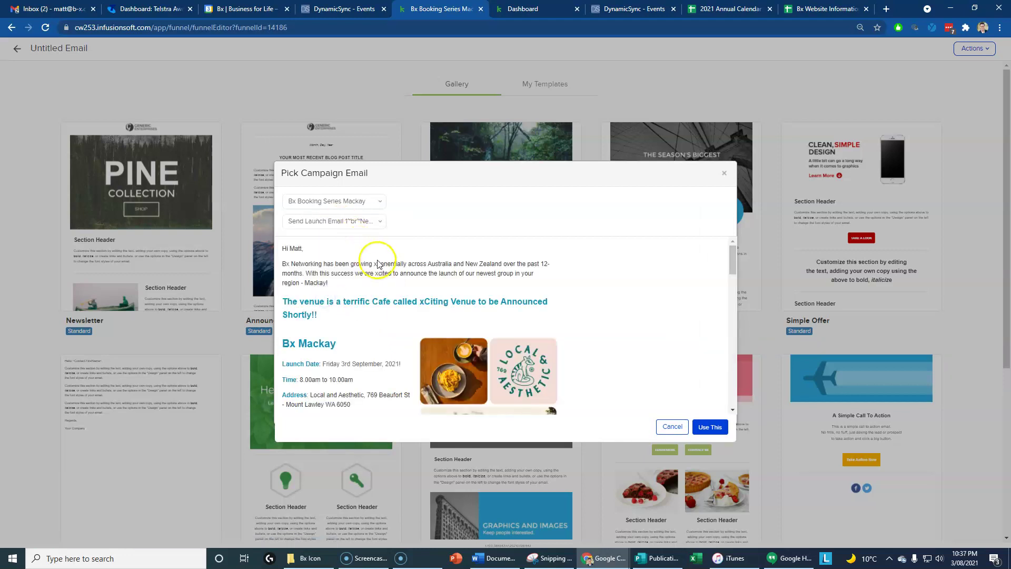
pyautogui.scroll(-3, 348, 330)
pyautogui.scroll(-5, 348, 331)
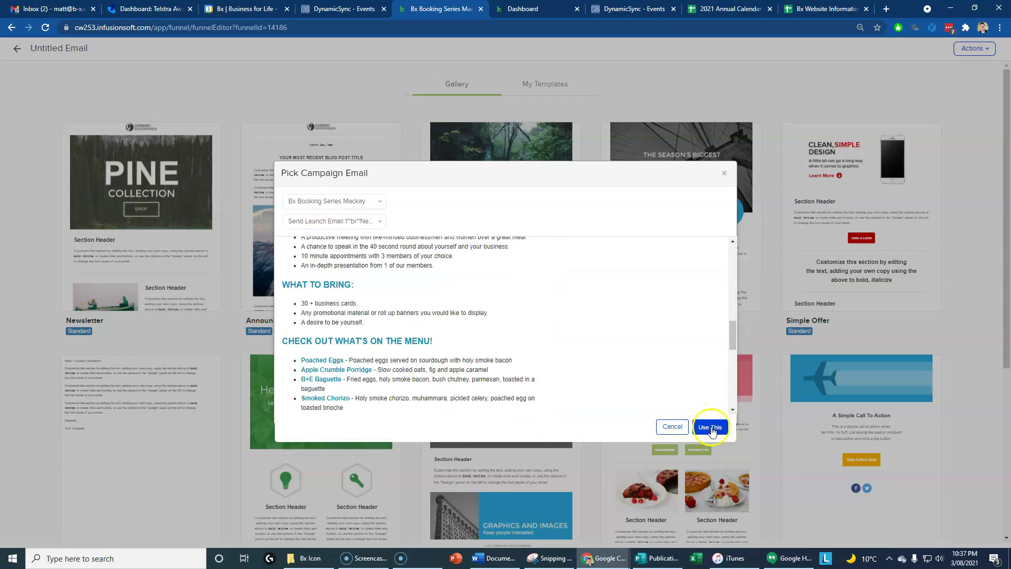
pyautogui.click(724, 173)
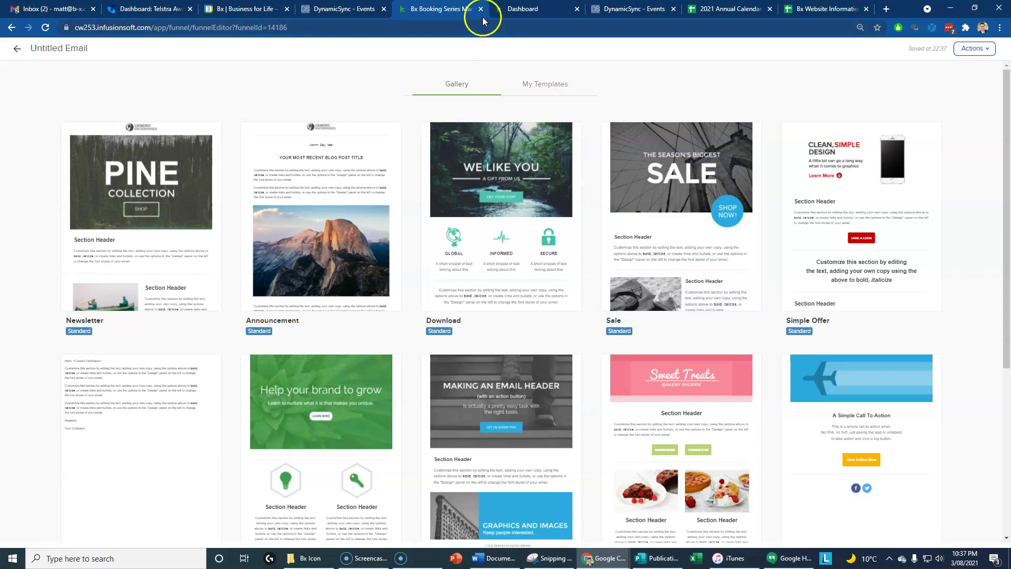
# - Delete the untitled email from the Send Marketing Launch Email 2 sequence and return to the campaign canvas
pyautogui.click(17, 48)
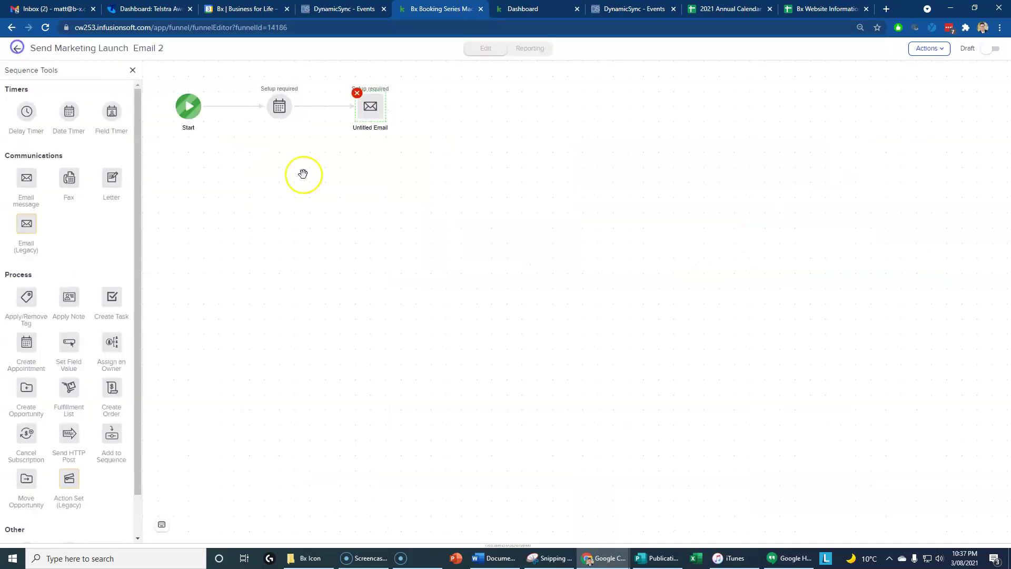
pyautogui.click(358, 93)
pyautogui.click(558, 87)
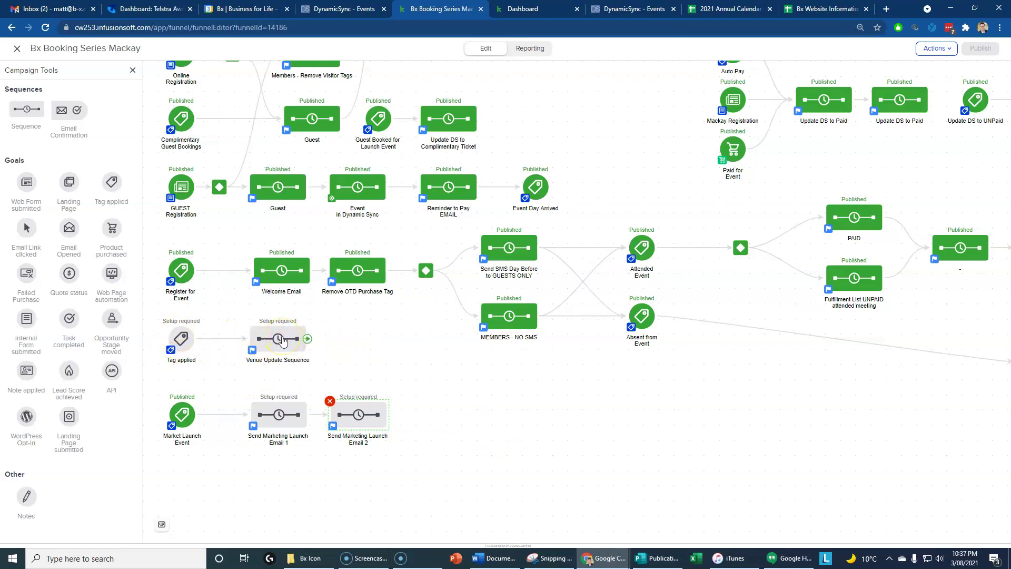
# - Review the Mackay campaign's merge fields and close the list
pyautogui.click(936, 48)
pyautogui.click(936, 48)
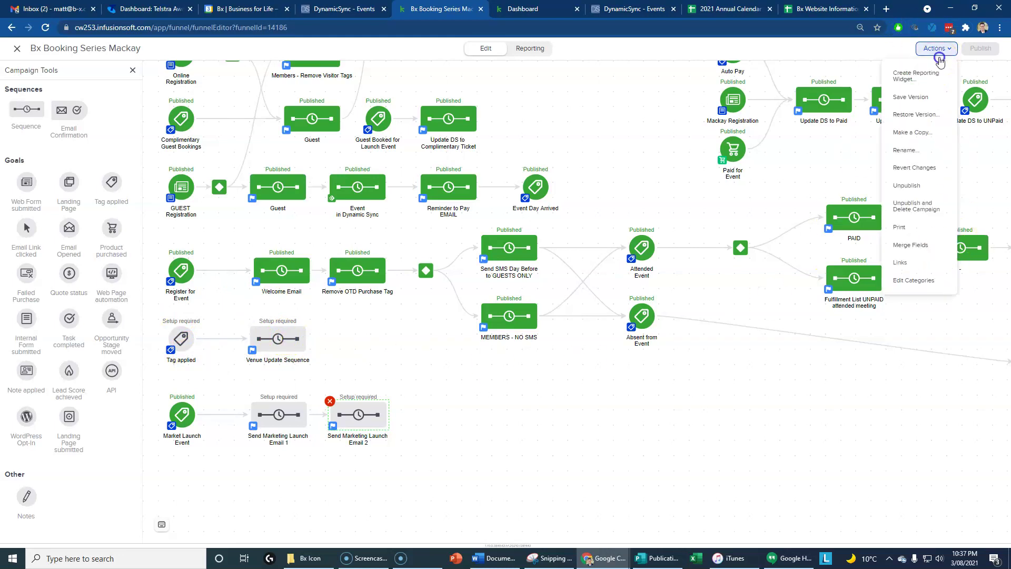
pyautogui.click(914, 245)
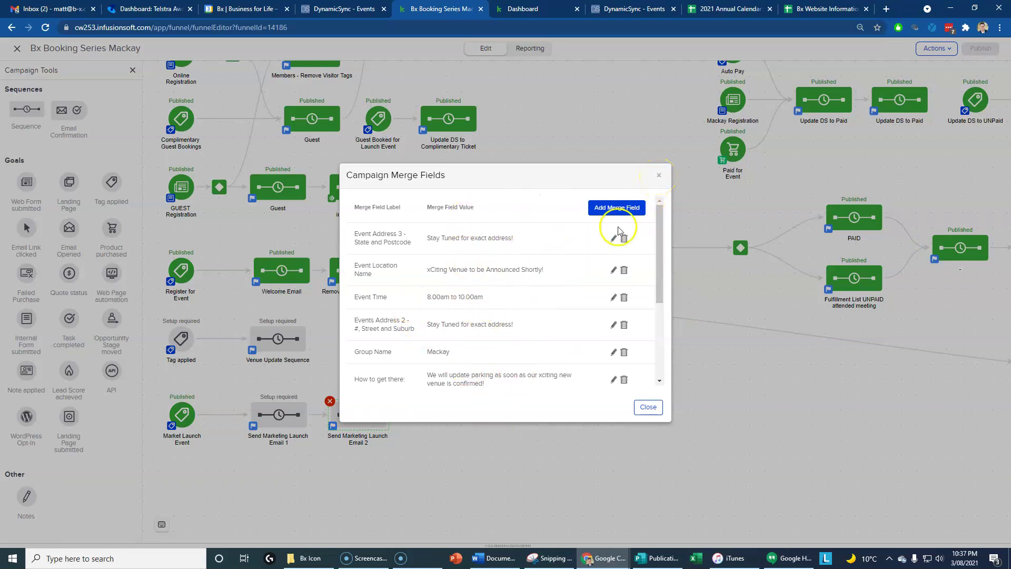
pyautogui.click(659, 176)
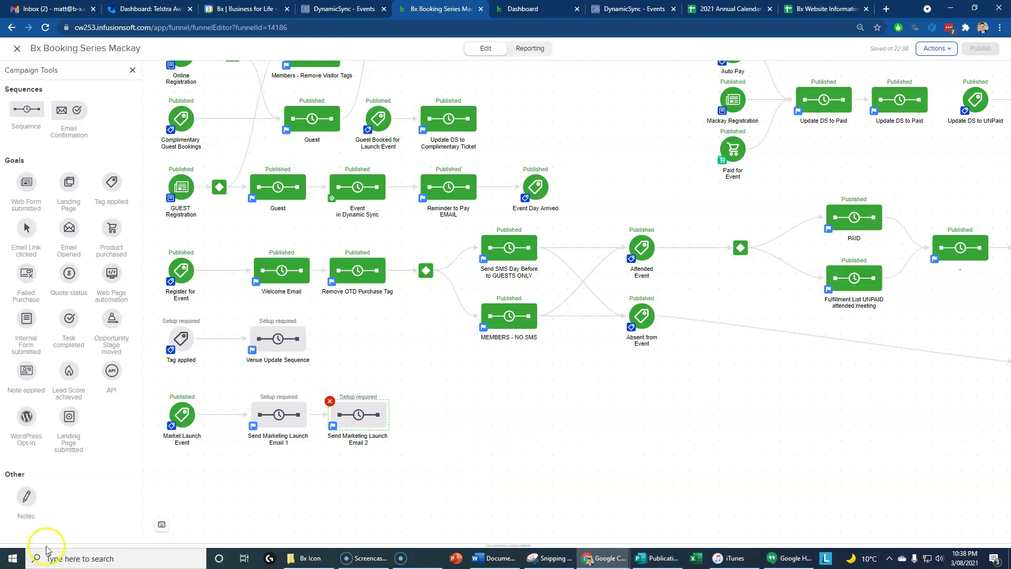
# - Switch to the 2021 Annual Calendar spreadsheet and review the August and September launch dates and groups
pyautogui.click(833, 8)
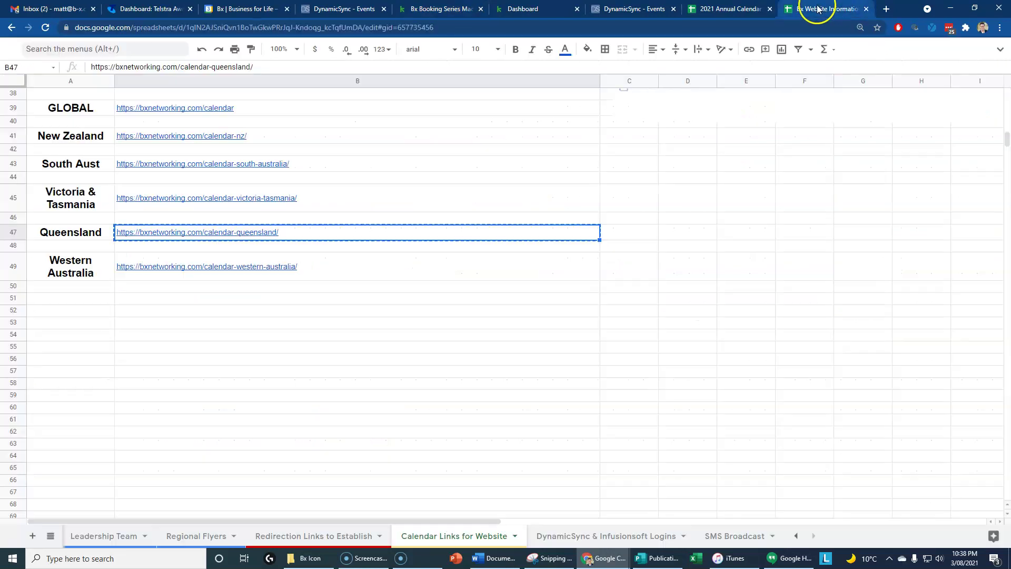
pyautogui.click(731, 10)
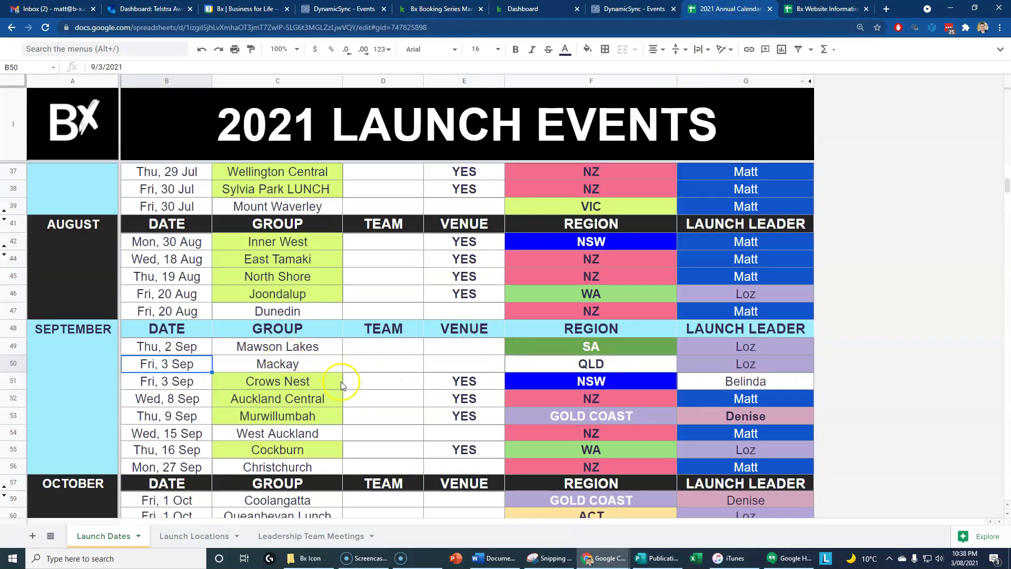
pyautogui.scroll(1, 375, 400)
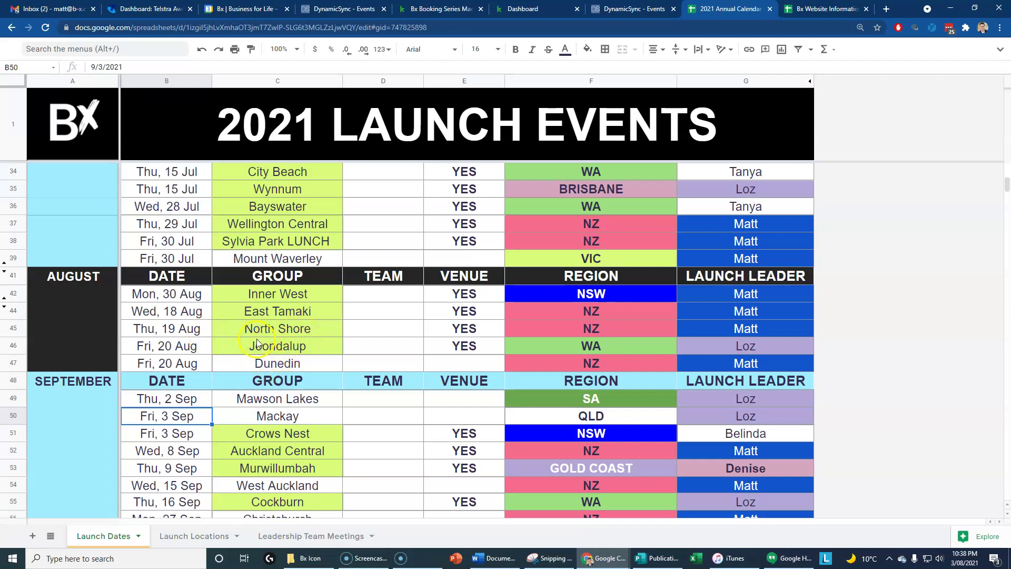
pyautogui.moveTo(170, 314); pyautogui.dragTo(297, 363)
pyautogui.scroll(-2, 257, 438)
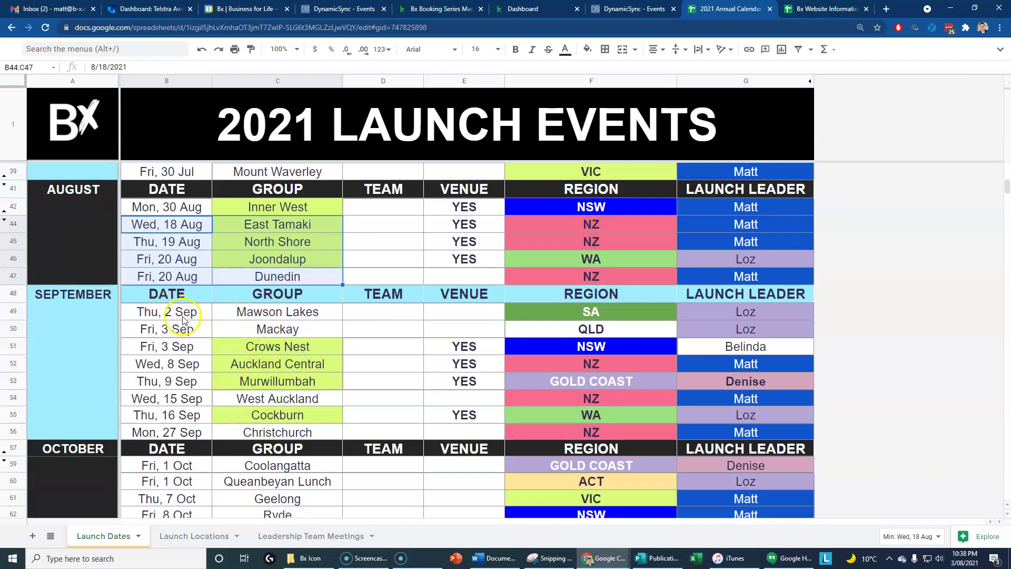
pyautogui.keyDown('shift'); pyautogui.click(263, 347); pyautogui.keyUp('shift')
pyautogui.moveTo(263, 348); pyautogui.dragTo(290, 433)
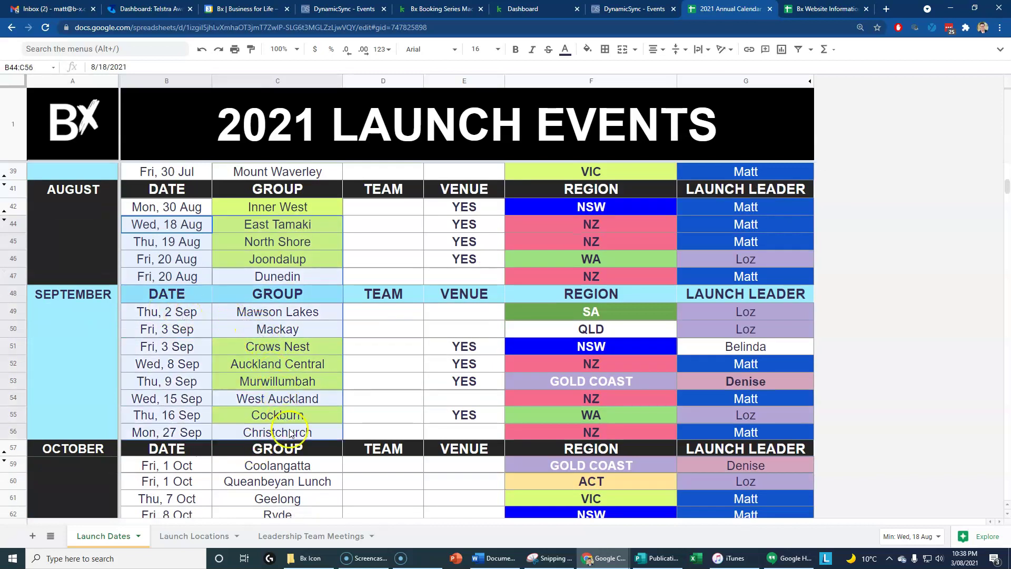
pyautogui.click(326, 396)
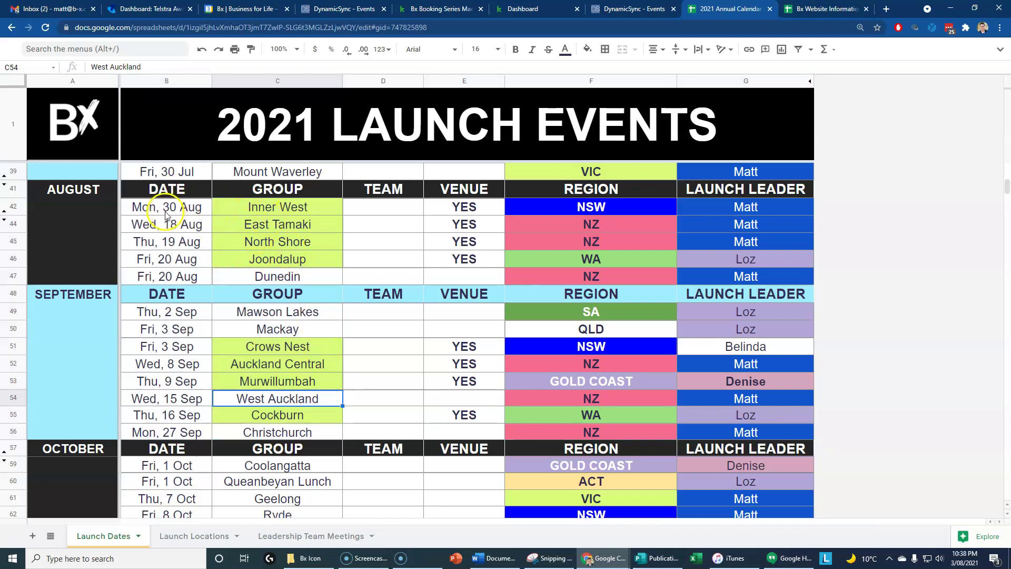
# - Move the Inner West launch row to the end of the August section, below Dunedin
pyautogui.moveTo(165, 211); pyautogui.dragTo(237, 208)
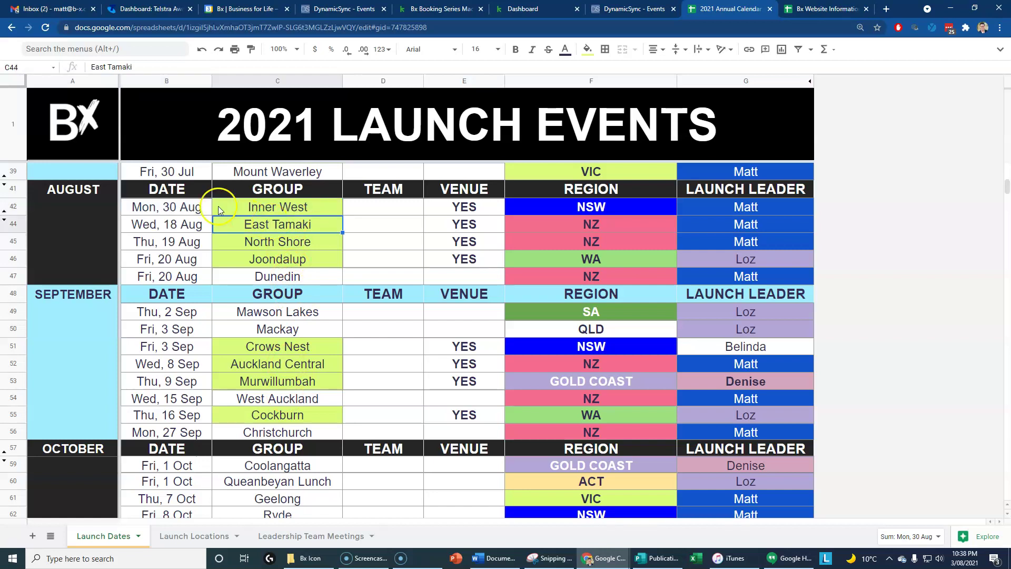
pyautogui.click(10, 206)
pyautogui.moveTo(11, 206); pyautogui.dragTo(53, 270)
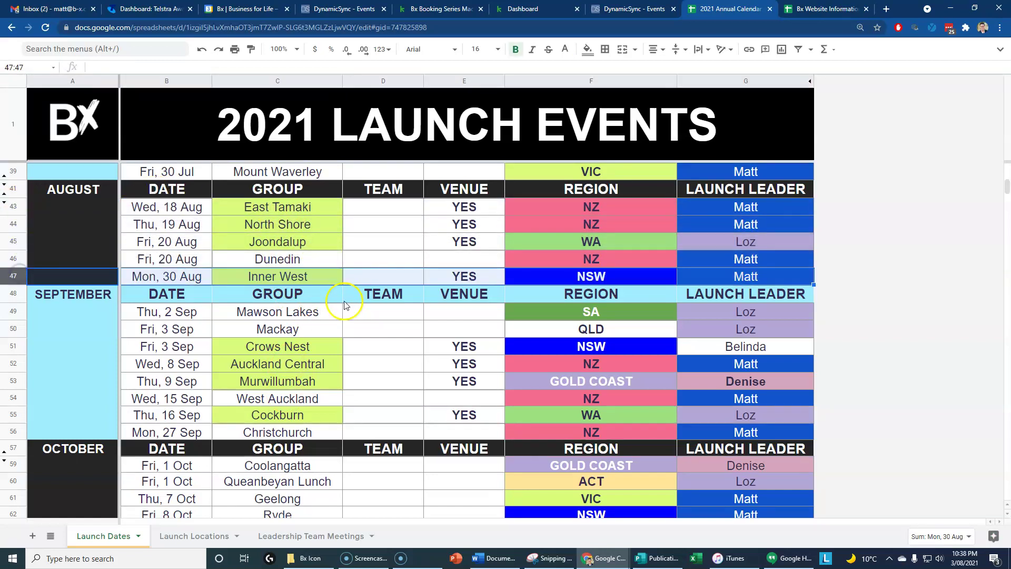
# - Review the August launch dates and groups, and switch back to the Bx Booking Series Mackay campaign canvas
pyautogui.click(242, 245)
pyautogui.moveTo(175, 212); pyautogui.dragTo(264, 279)
pyautogui.click(335, 205)
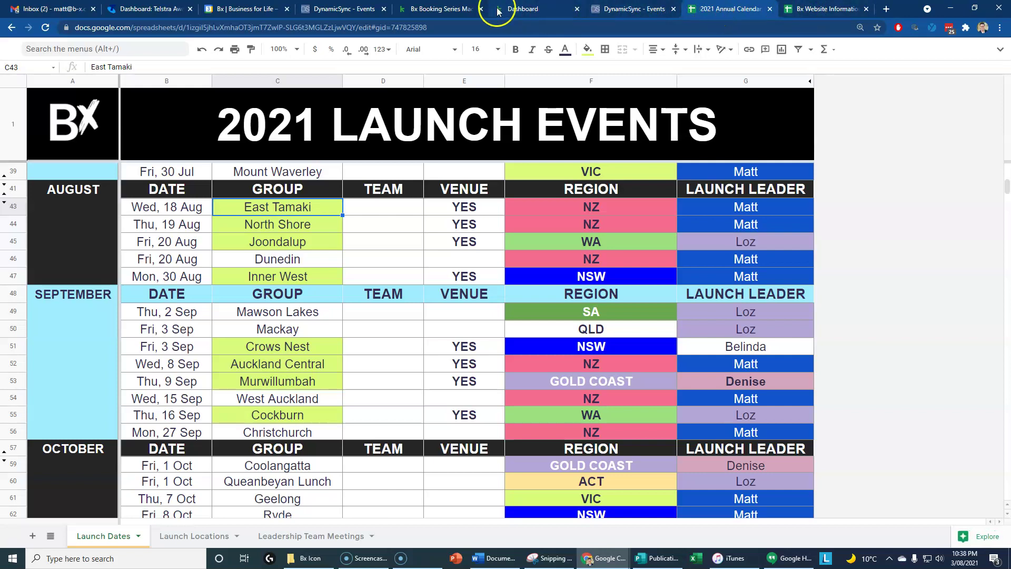
pyautogui.click(429, 9)
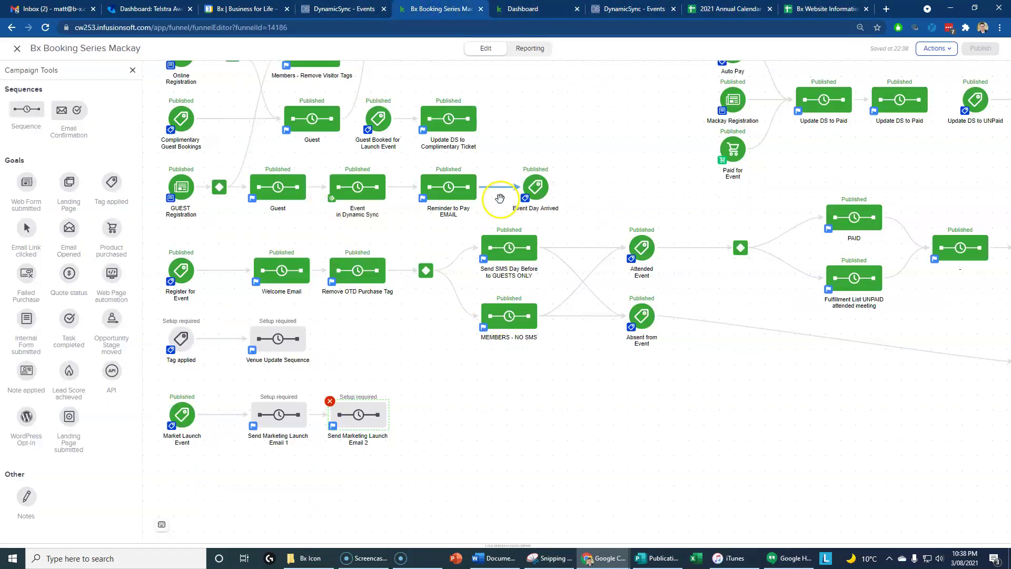
pyautogui.click(515, 481)
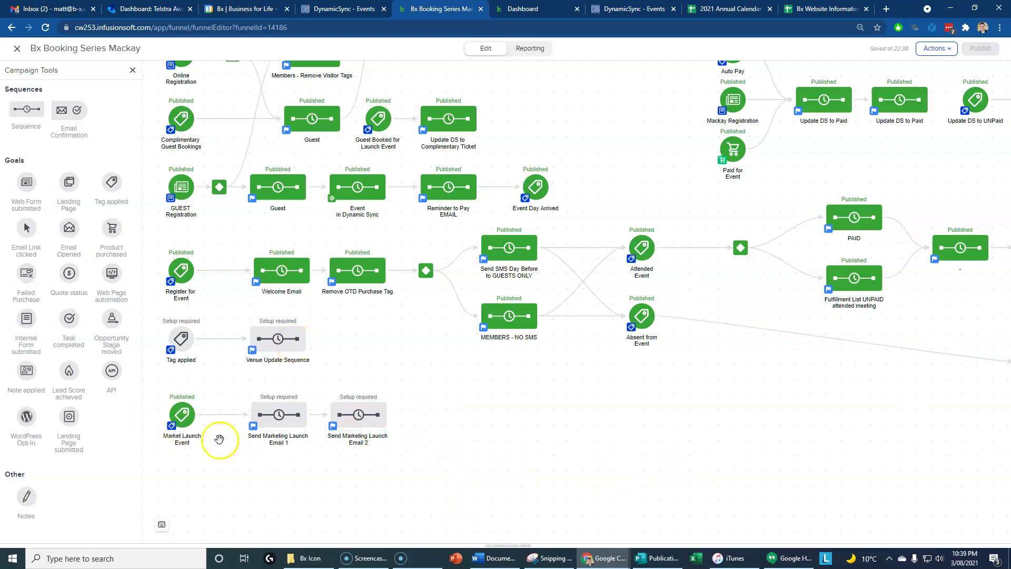
pyautogui.click(734, 10)
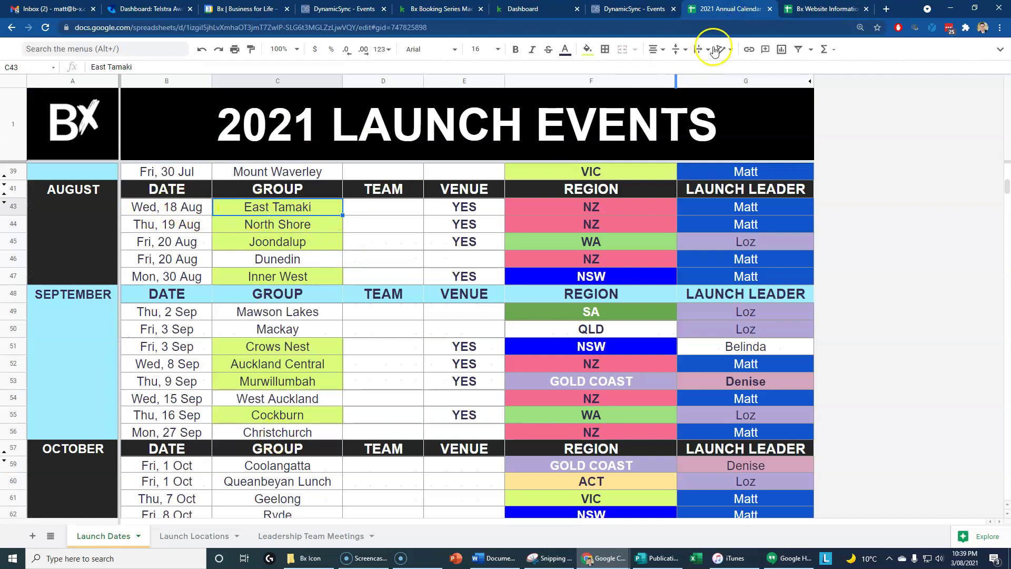
pyautogui.click(422, 9)
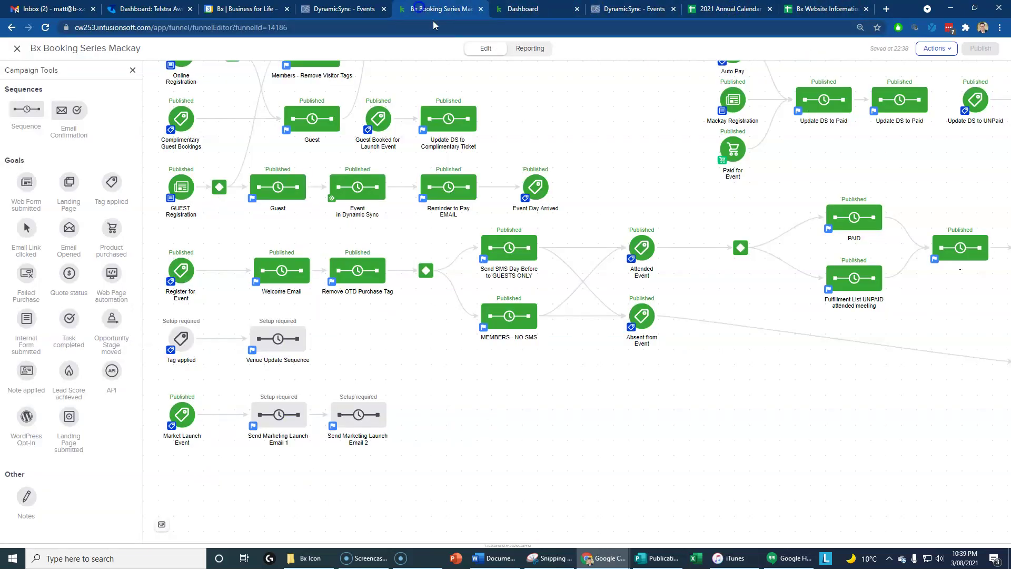